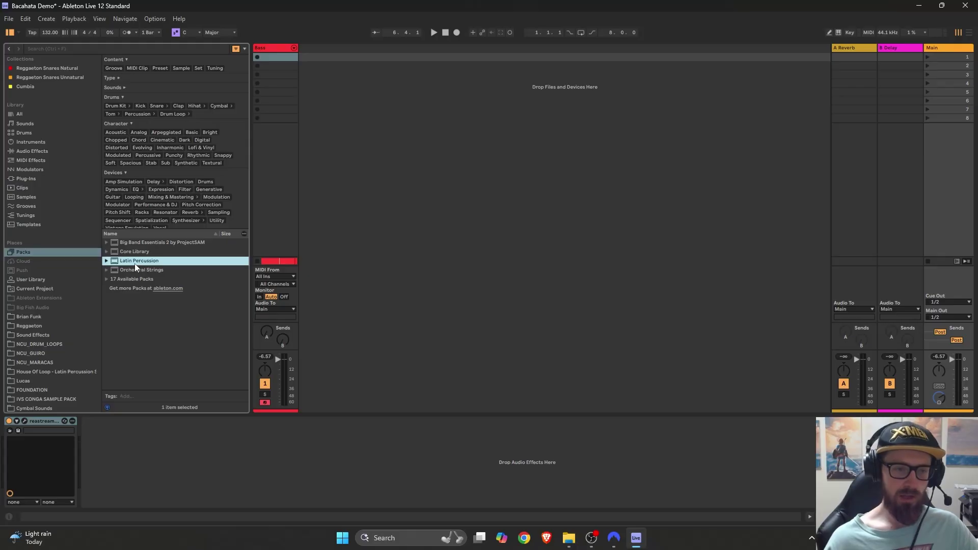
- Load the Bongo B kit from the Latin Percussion pack's Instrument Kits folder onto a new MIDI track
click(106, 261)
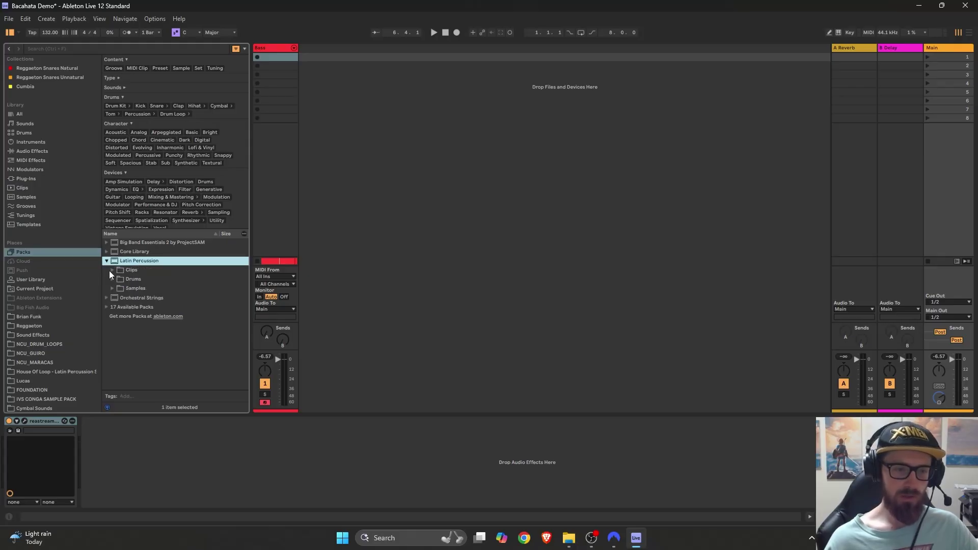
click(113, 279)
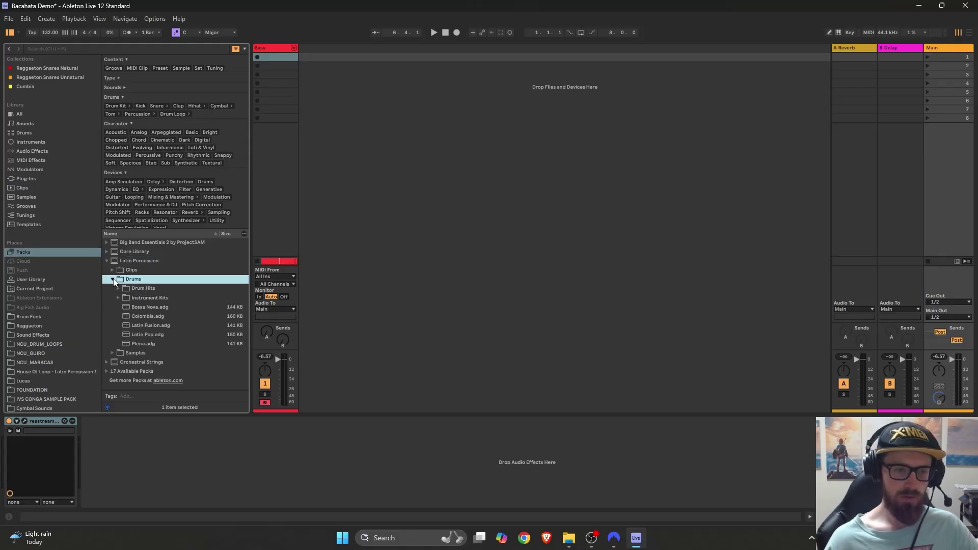
click(118, 299)
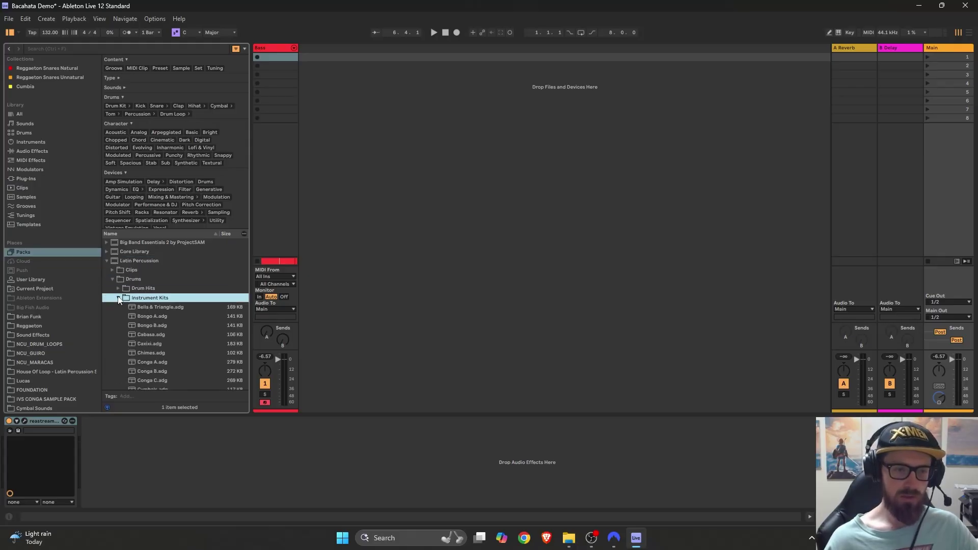
click(164, 326)
drag(164, 326, 343, 255)
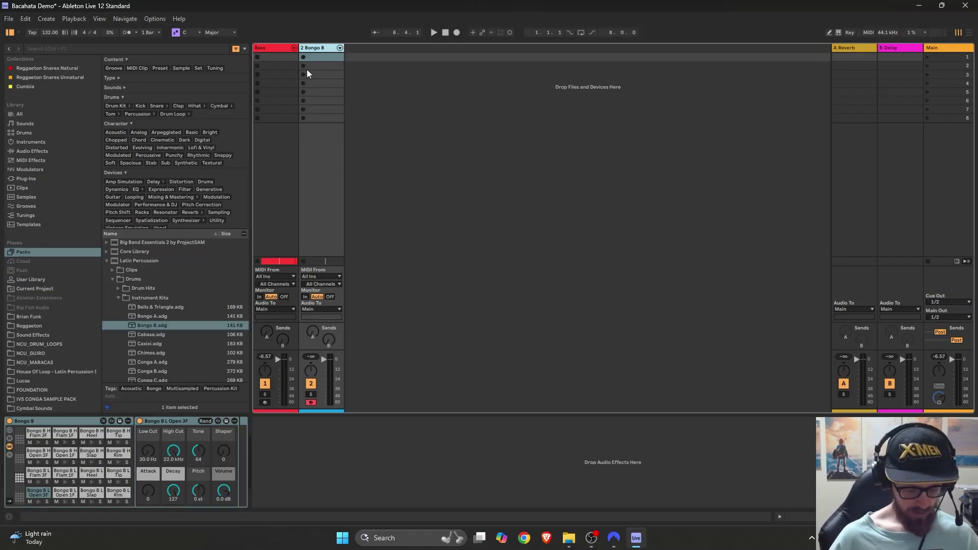
- Rename the new Bongo B track as Bongos
key(ctrl+r)
text(Bongos)
key(Return)
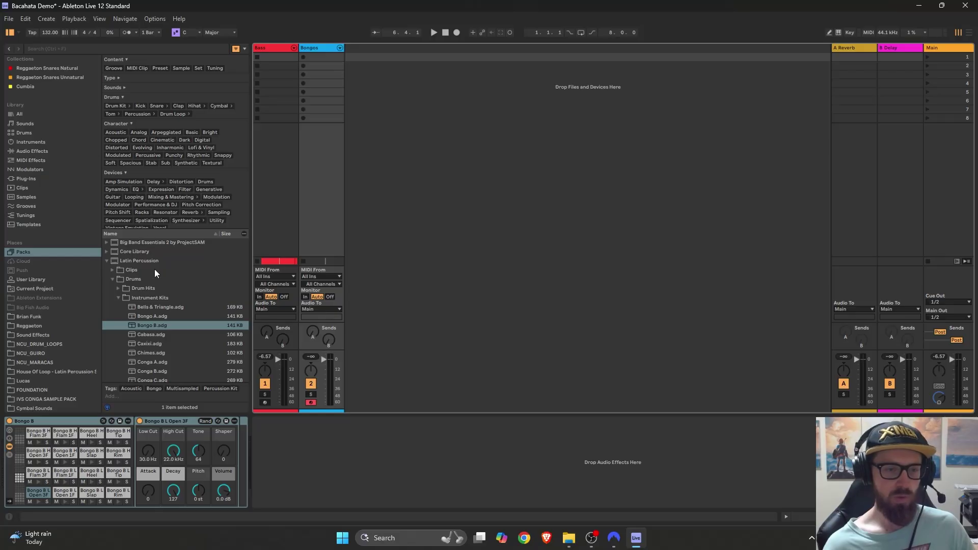
- Search the packs for "guiro" and open the Wood folder in Latin Percussion's Drum Hits
click(127, 48)
text(guira)
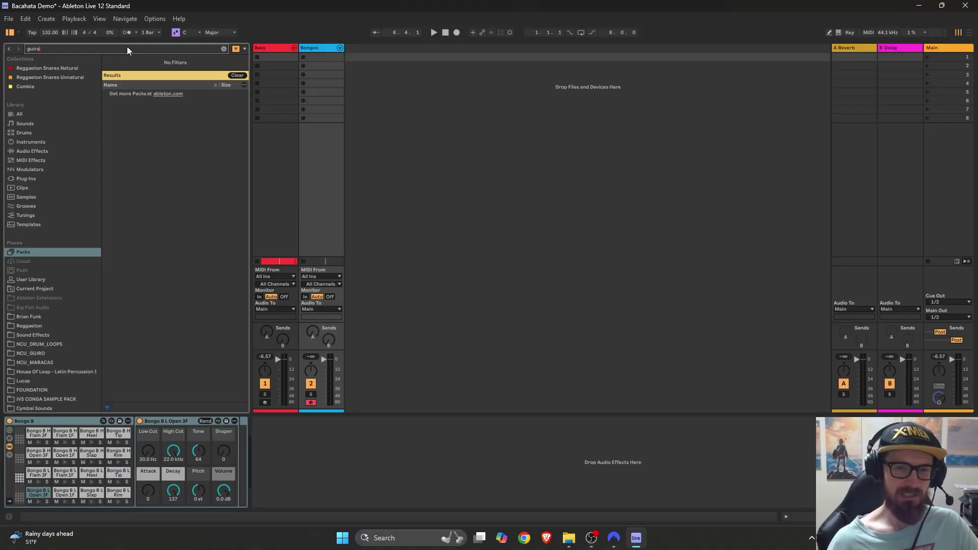
key(BackSpace)
text(o)
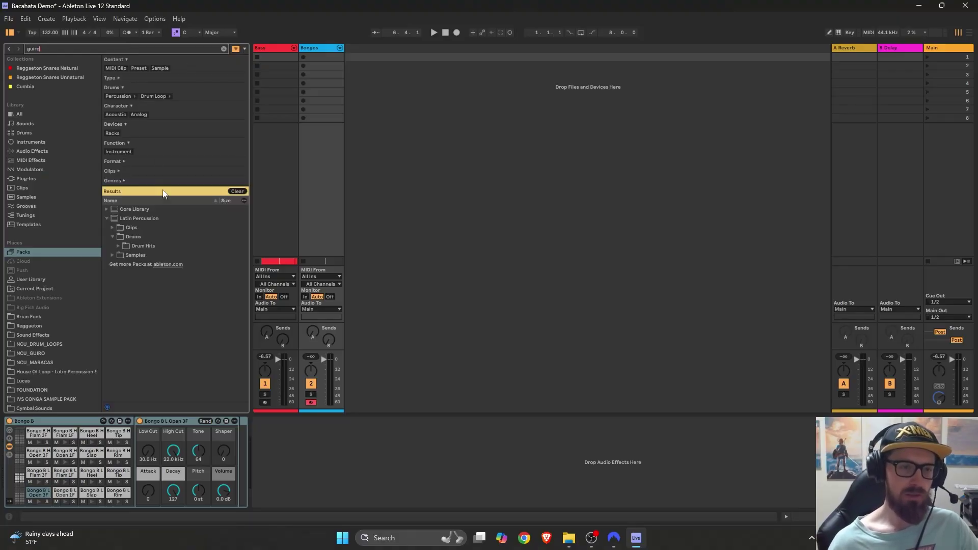
click(129, 246)
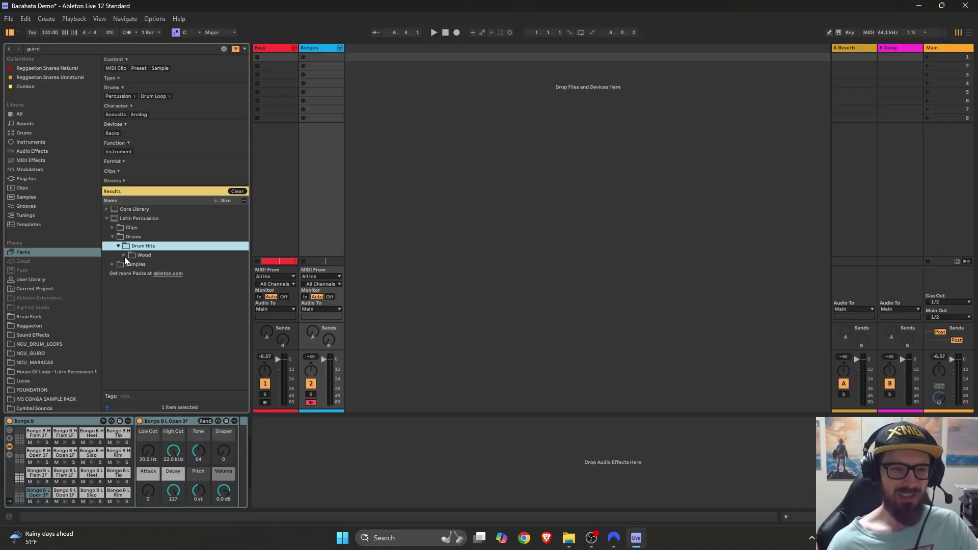
click(124, 256)
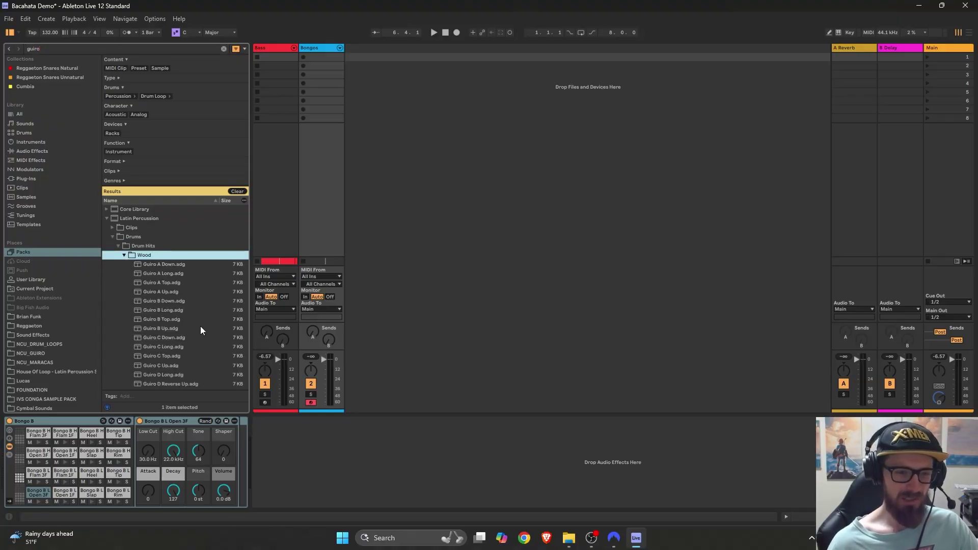
scroll(185, 317, down, 1)
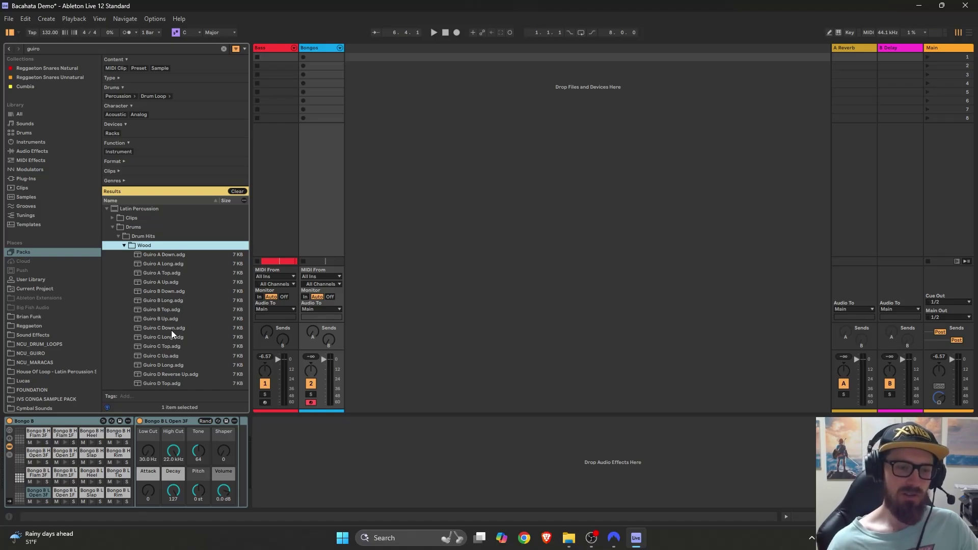
- Load Guiro C Down, Guiro C Long, Guiro C Top and Guiro C Up, each onto its own new MIDI track
click(171, 327)
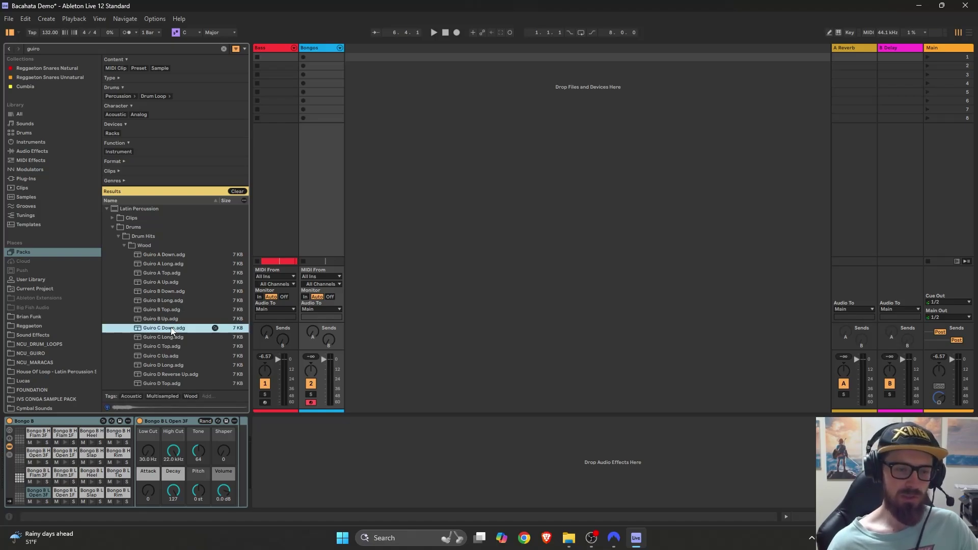
drag(172, 330, 366, 136)
drag(170, 336, 442, 189)
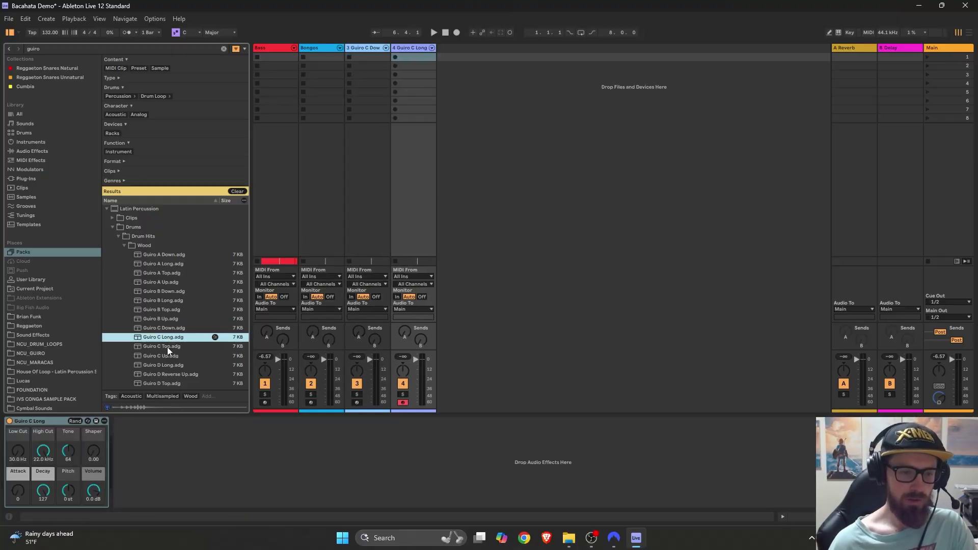
drag(167, 349, 490, 179)
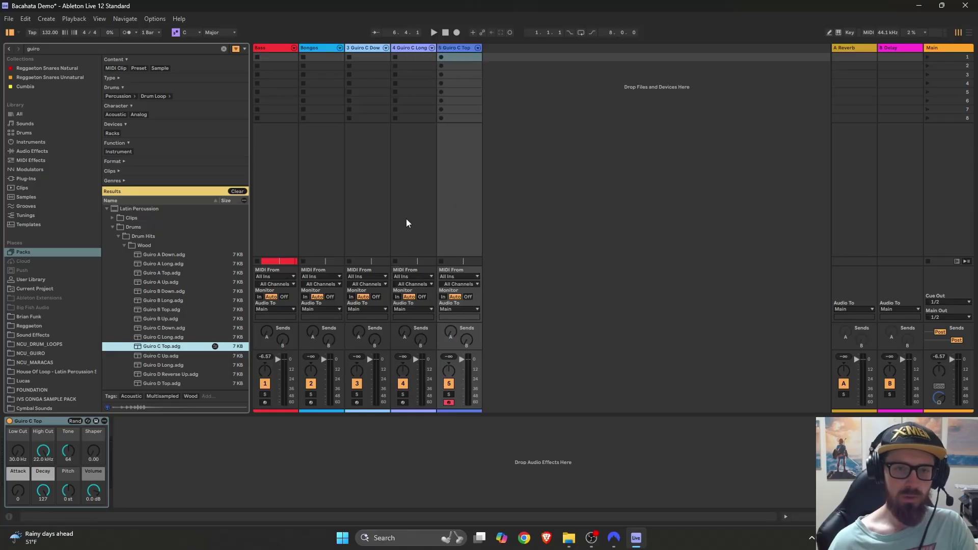
drag(174, 357, 555, 105)
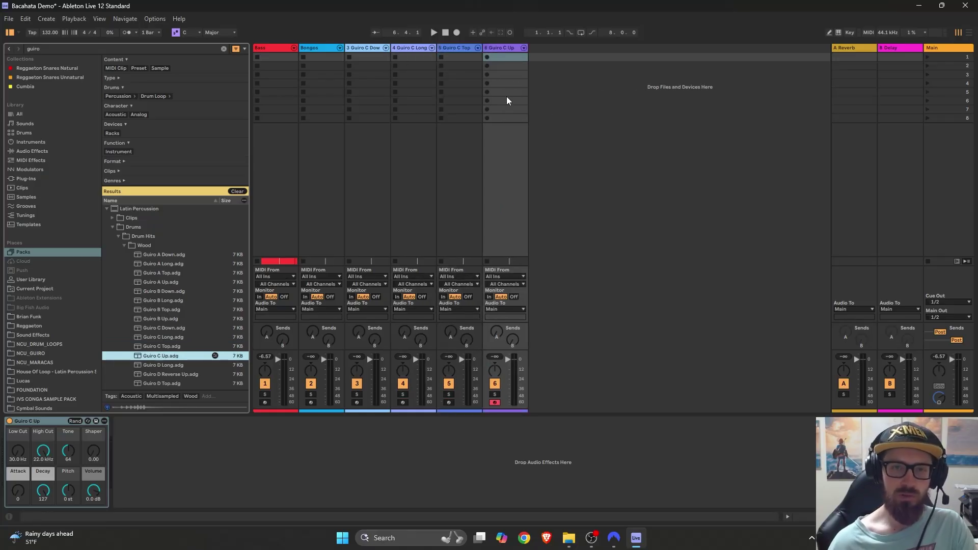
- Rename the four guiro tracks Guira (Down), Guira (Long), Guira (Top) and Guira (Up), and group them as Guira
click(358, 50)
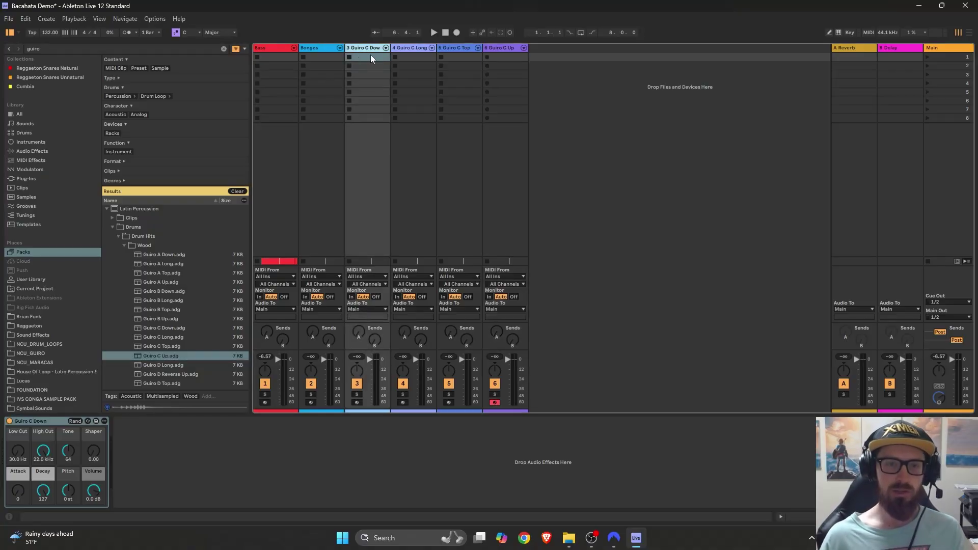
click(424, 48)
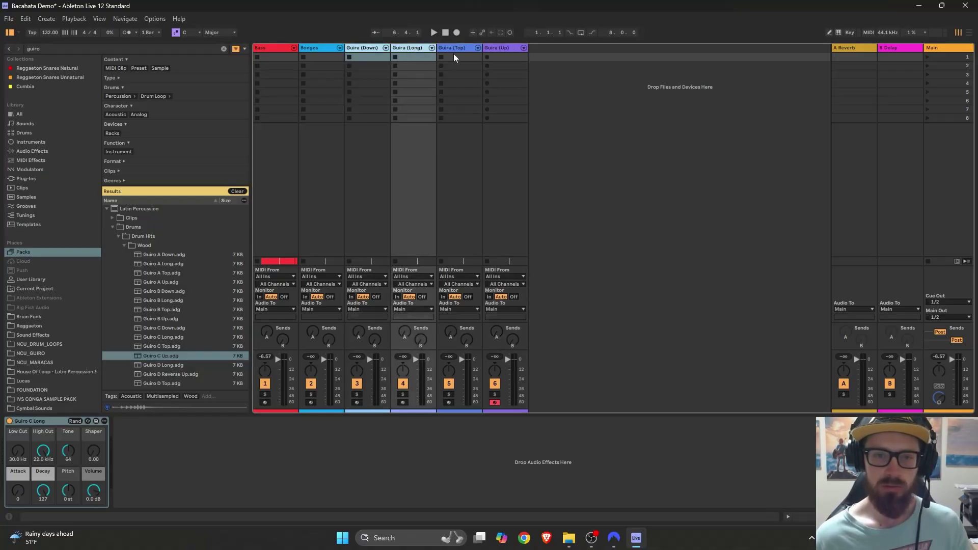
shift+click(467, 46)
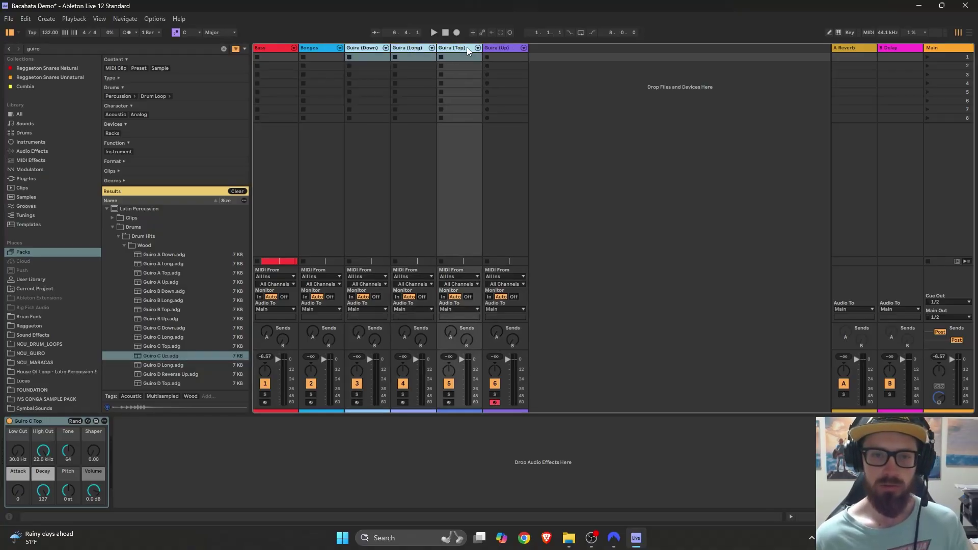
shift+click(500, 47)
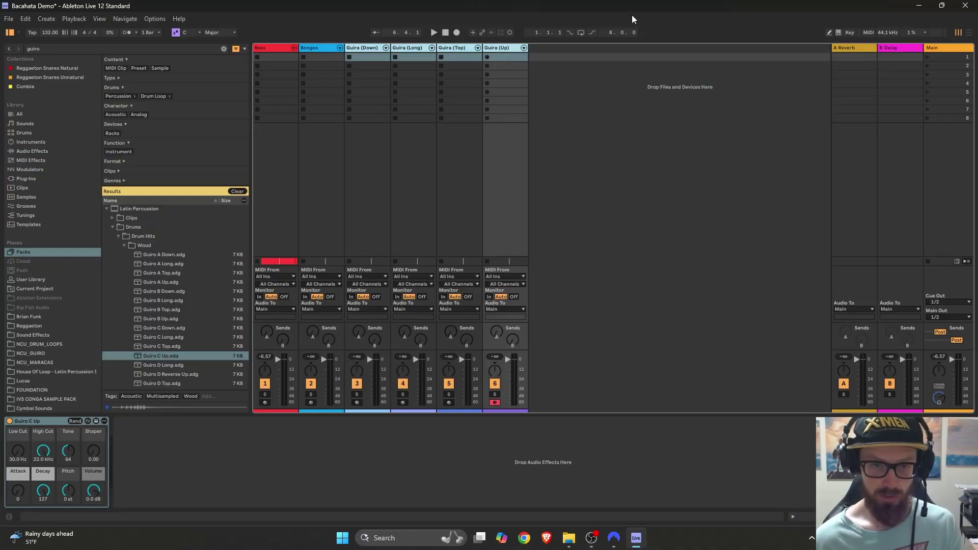
key(ctrl+g)
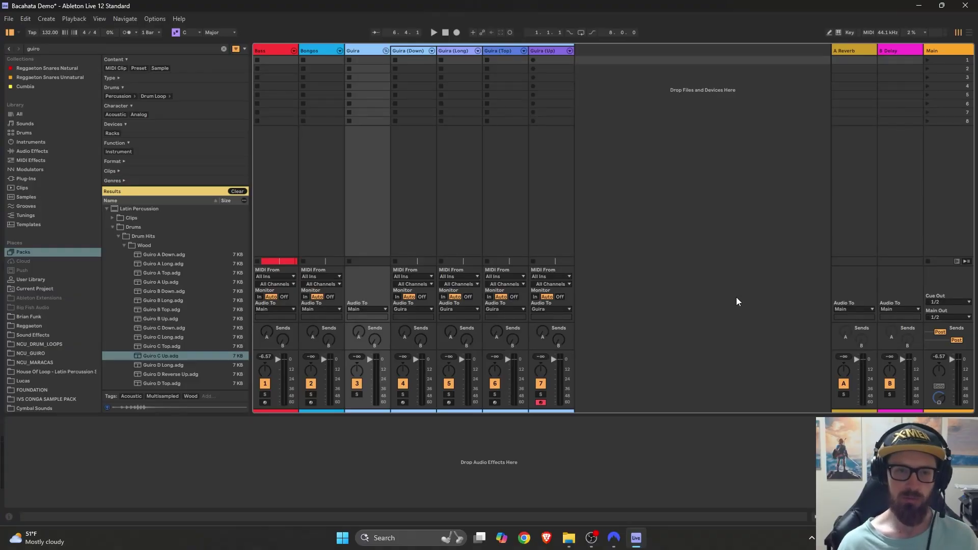
- Switch to Arrangement View and review the bass clips of the Caminando/Derecho, Majao and Mambo sections
key(Tab)
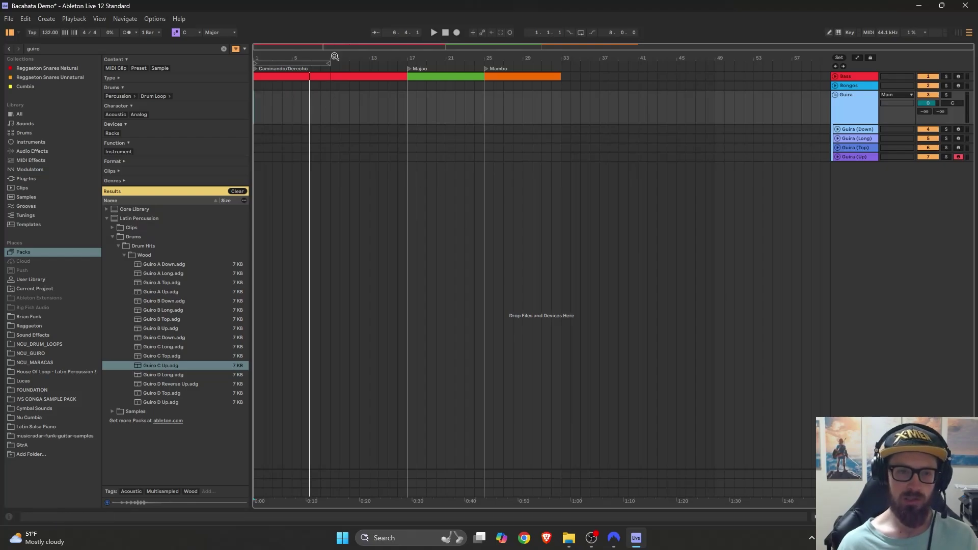
click(348, 76)
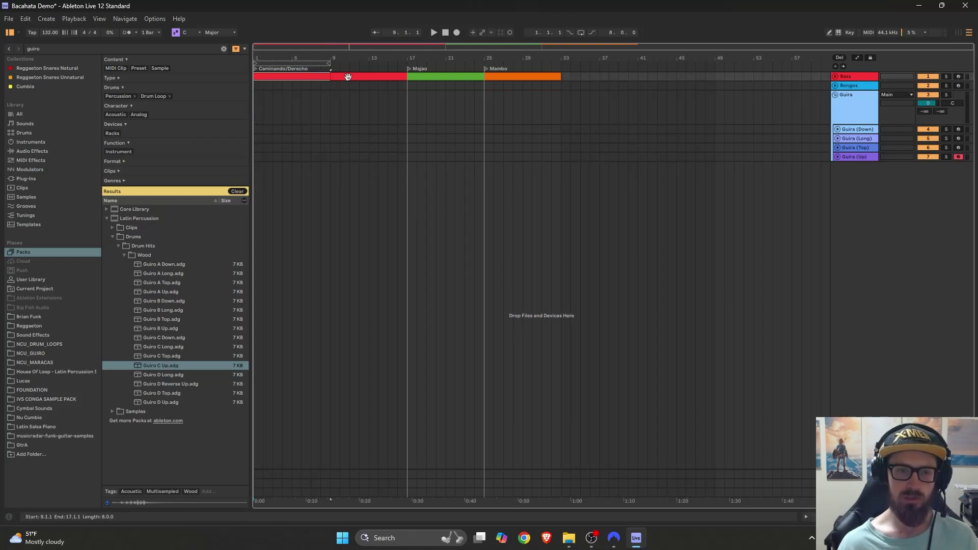
click(443, 76)
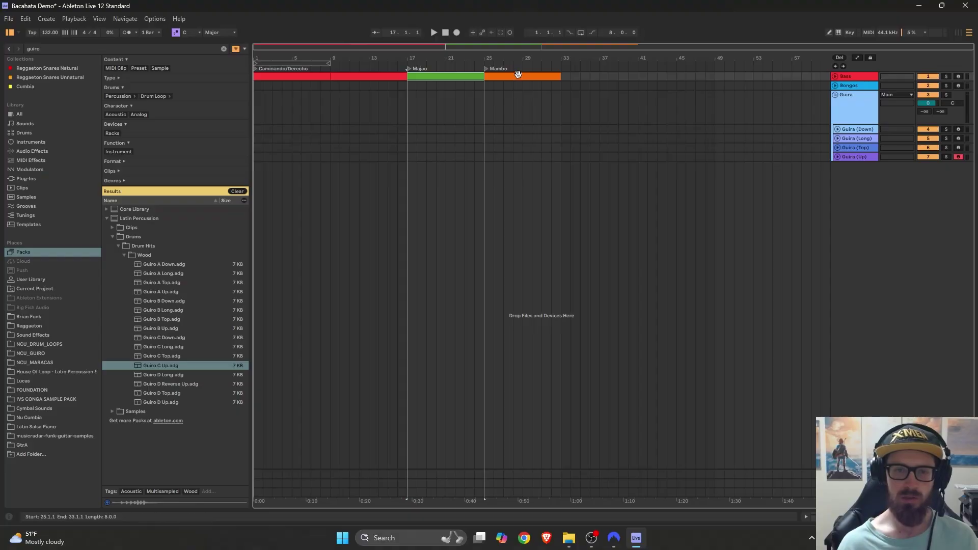
click(517, 76)
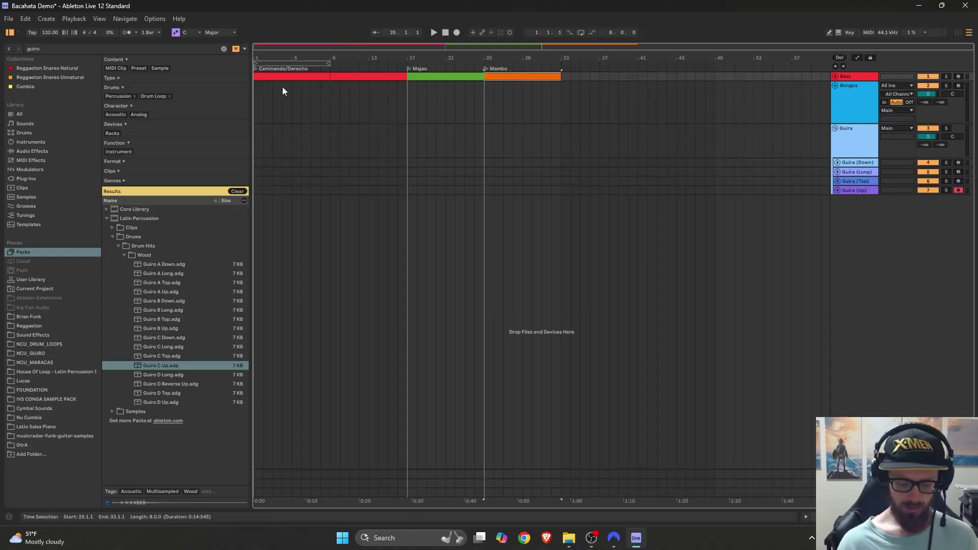
- Create a 16-bar MIDI clip on the Bongos track across the Caminando/Derecho section and set its note grid to 1/8
key(b)
drag(256, 94, 405, 97)
right_click(369, 415)
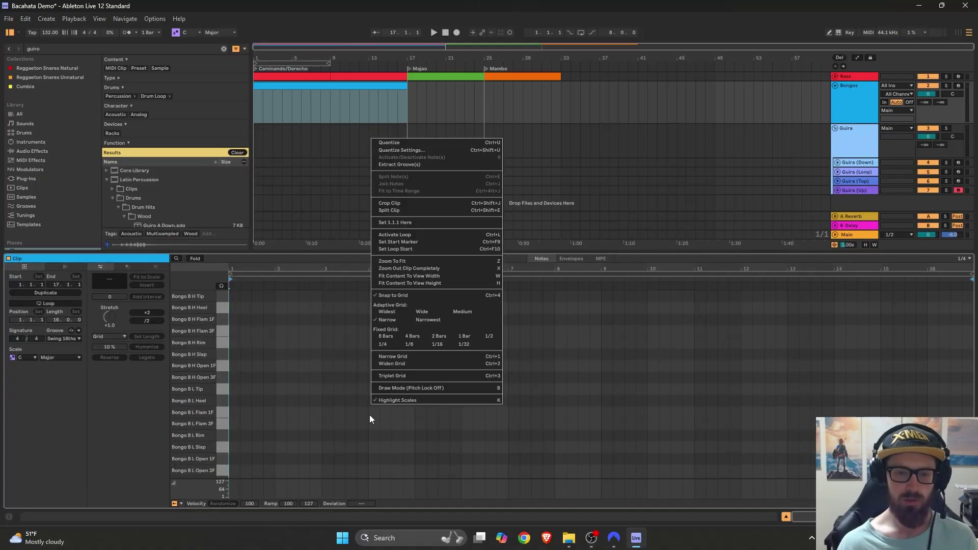
click(410, 344)
scroll(320, 419, left, 5)
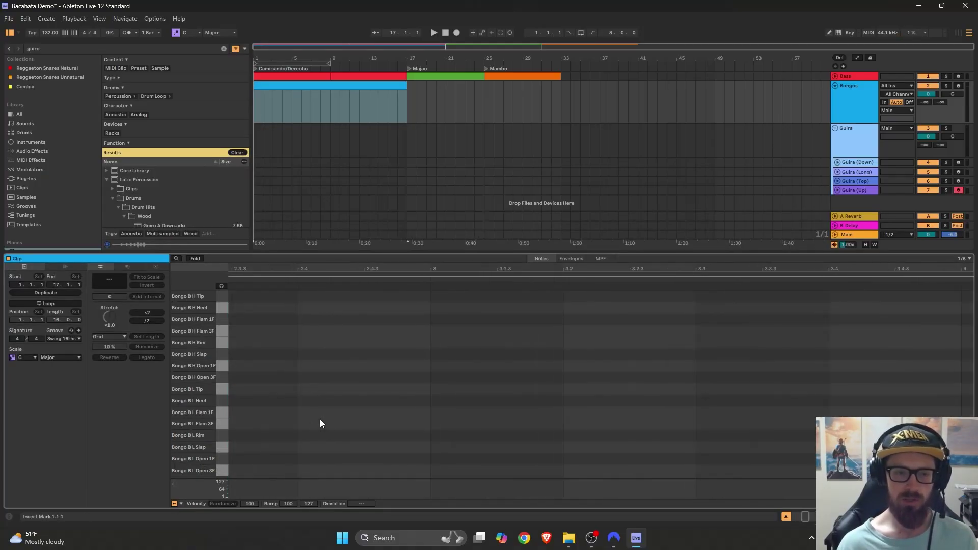
scroll(323, 414, left, 3)
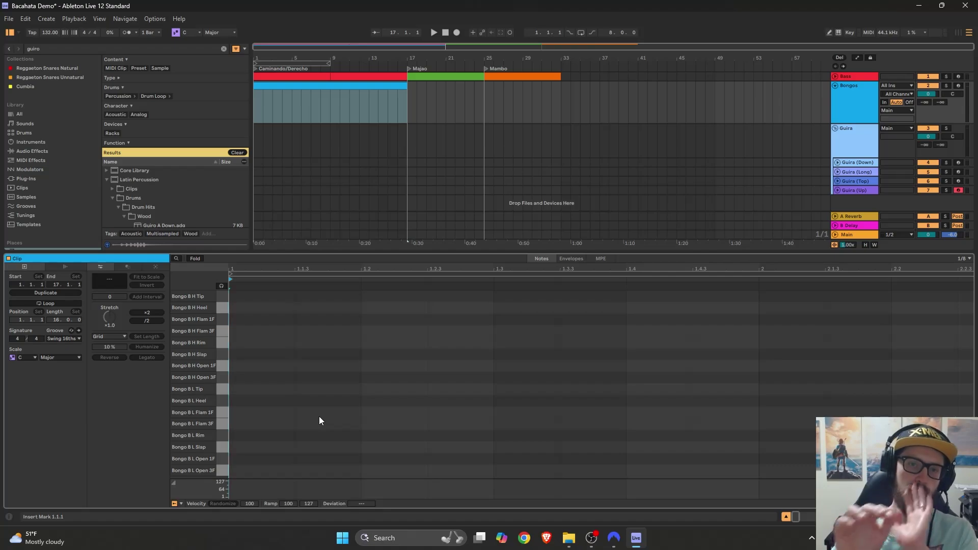
- Draw eighth notes in bar 1: Bongo B L Heel on 1.1 and 1.3, L Tip on 1.1.3 and 1.2.3, and H Slap on 1.2
key(b)
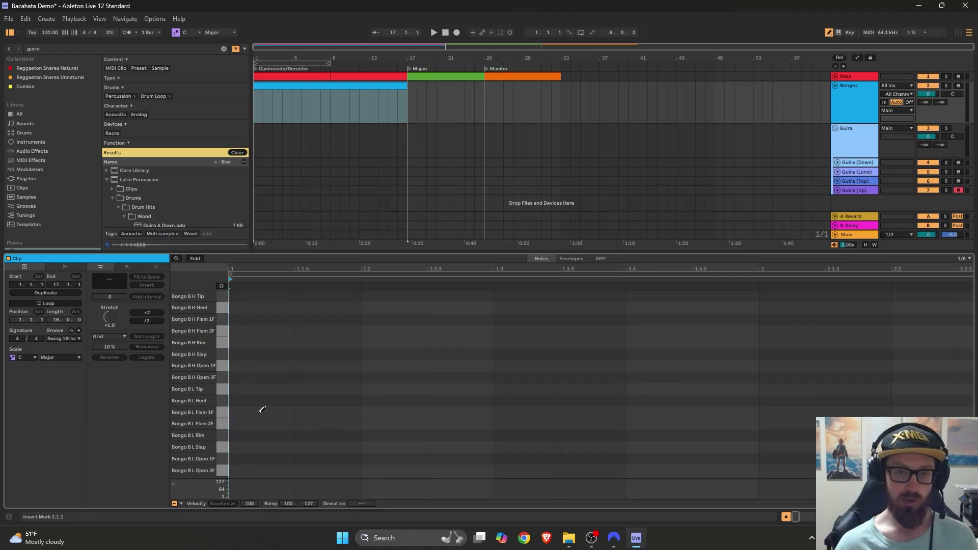
mouse_move(262, 400)
mouse_down()
mouse_move(314, 384)
mouse_move(430, 375)
mouse_move(510, 399)
mouse_up()
click(402, 377)
click(401, 354)
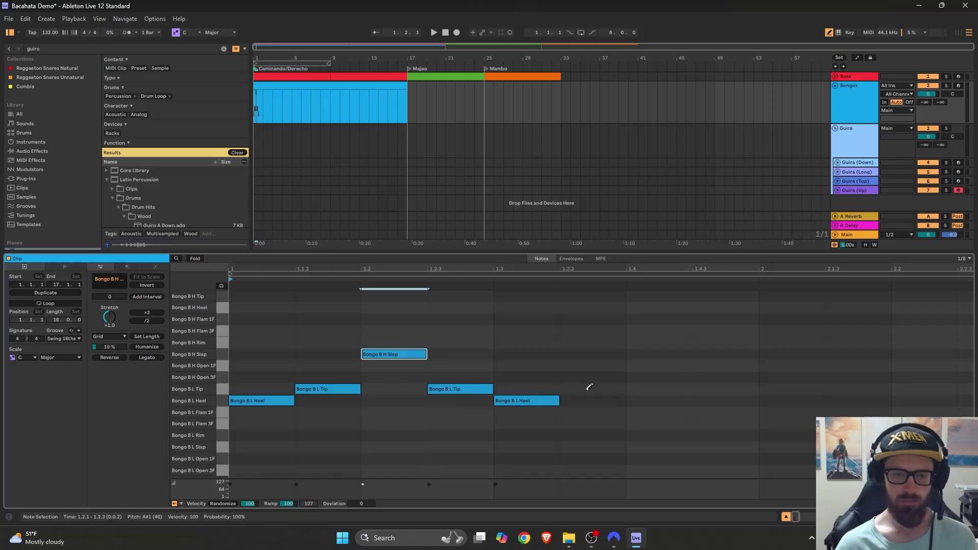
- Complete bar 1 with Bongo B L Open 3F notes on 1.4 and 1.4.3 and an L Tip note on 1.3.3
drag(598, 469, 663, 470)
key(b)
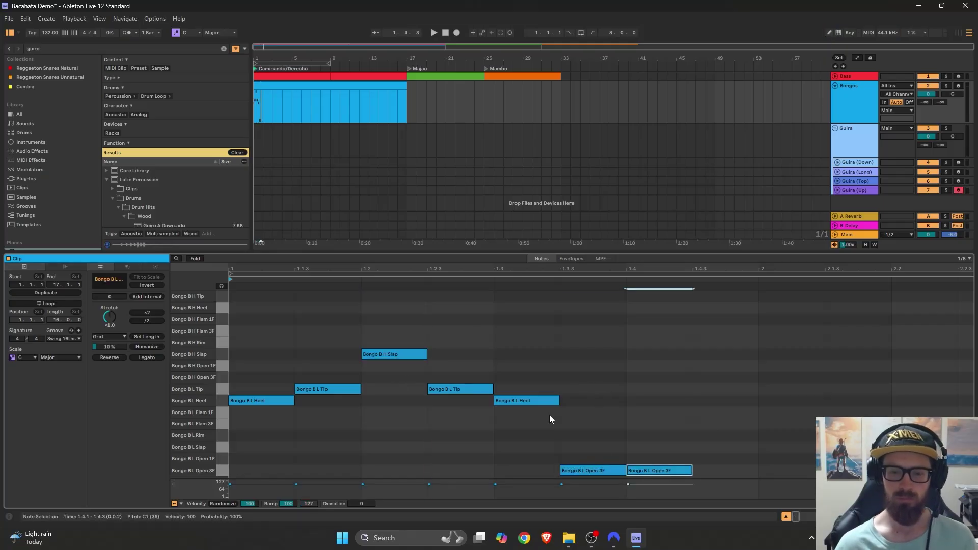
shift+click(591, 470)
key(Right)
ctrl+drag(463, 386, 567, 390)
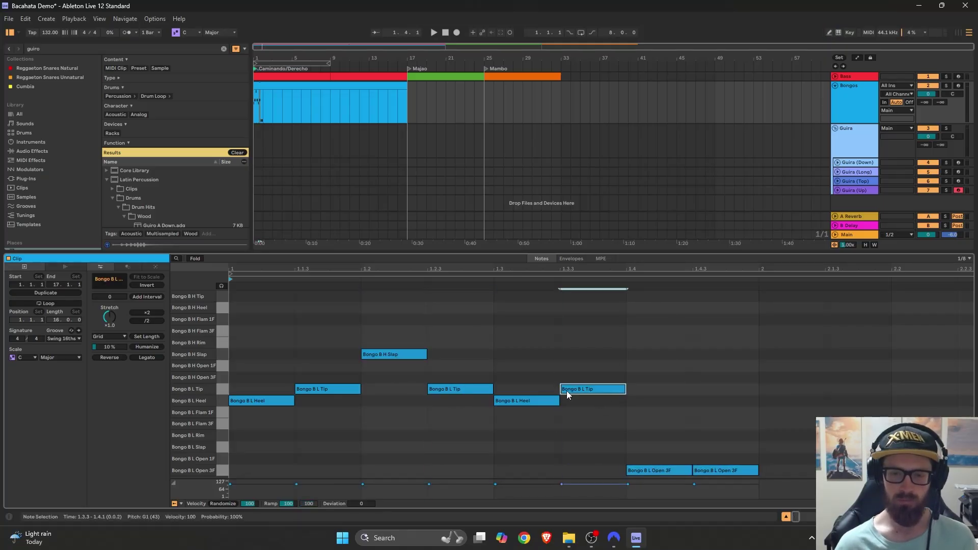
- Duplicate the one-bar bongo pattern three times to fill bars 1 to 4
scroll(567, 390, down, 5)
click(385, 351)
click(333, 478)
key(ctrl+a)
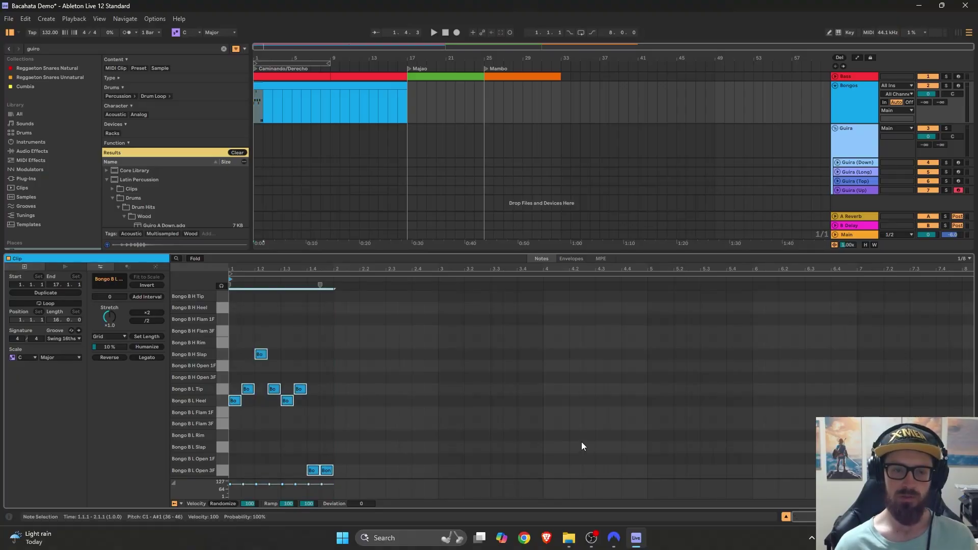
key(ctrl+d)
key(ctrl+d)
key(ctrl+d)
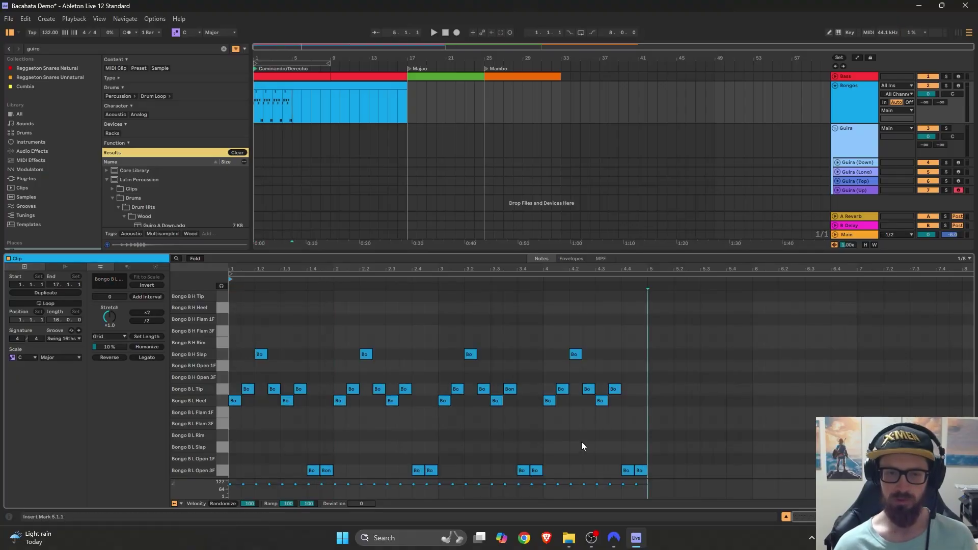
- Play the four-bar bongo pattern from the start of the song and stop playback
click(445, 33)
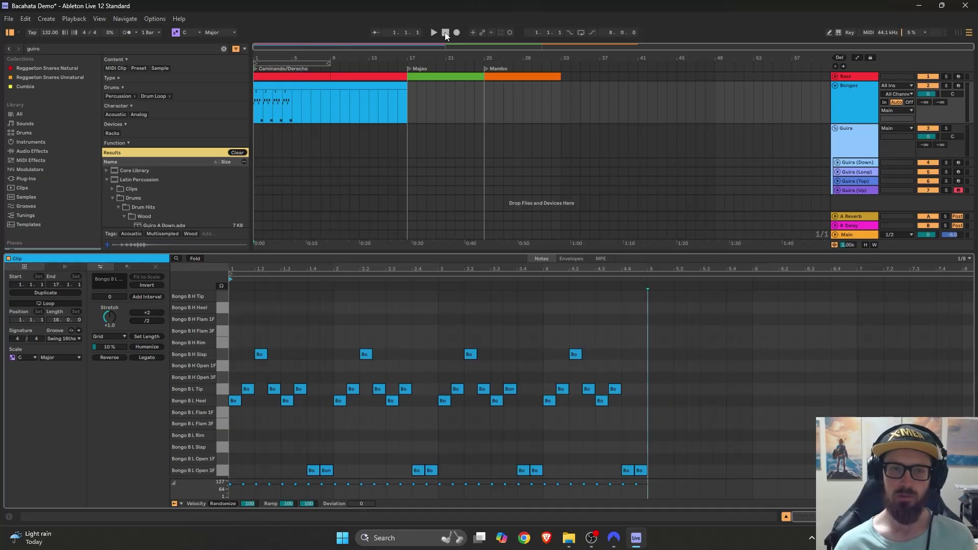
key(space)
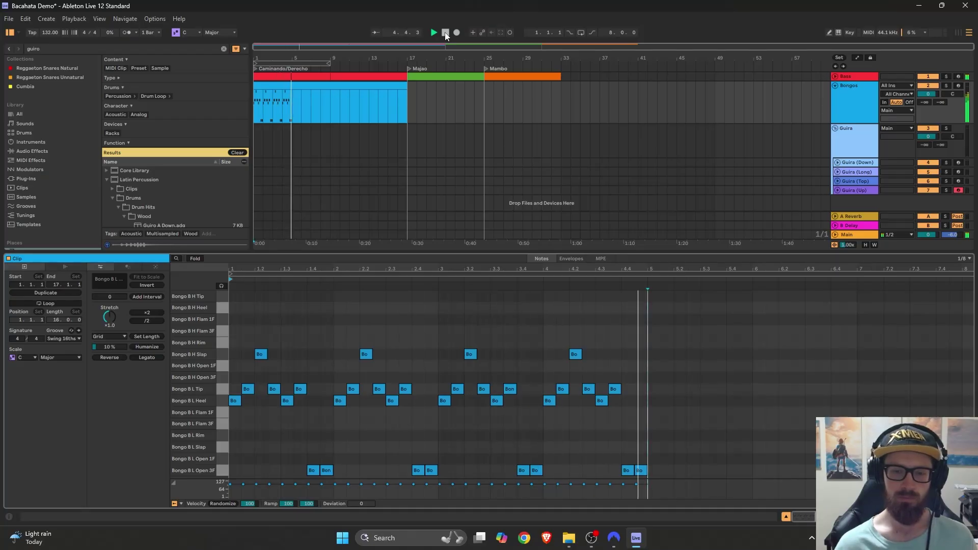
click(445, 33)
- Add Bongo B L Open 3F sixteenth notes on 2.3.3 and 2.3.4, just before beat 2.4
scroll(409, 463, up, 5)
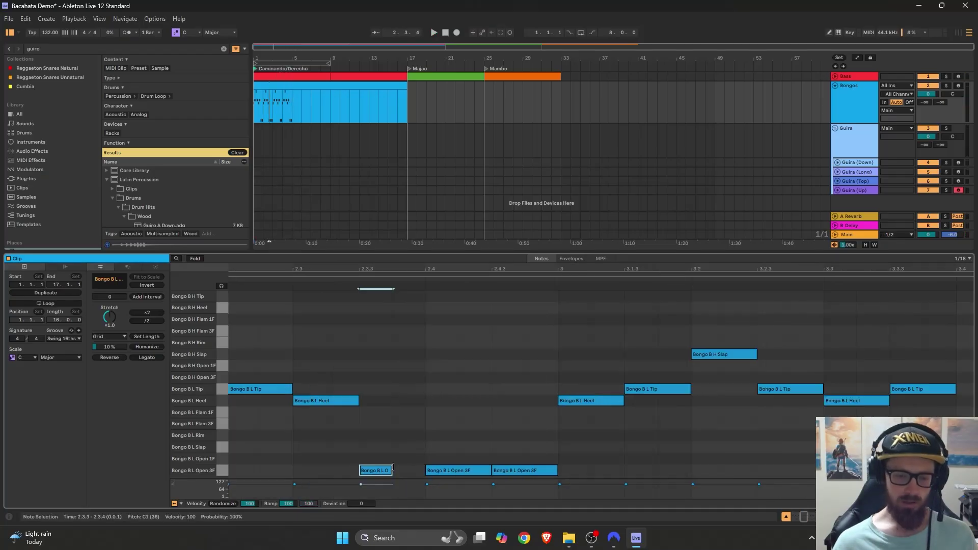
click(396, 469)
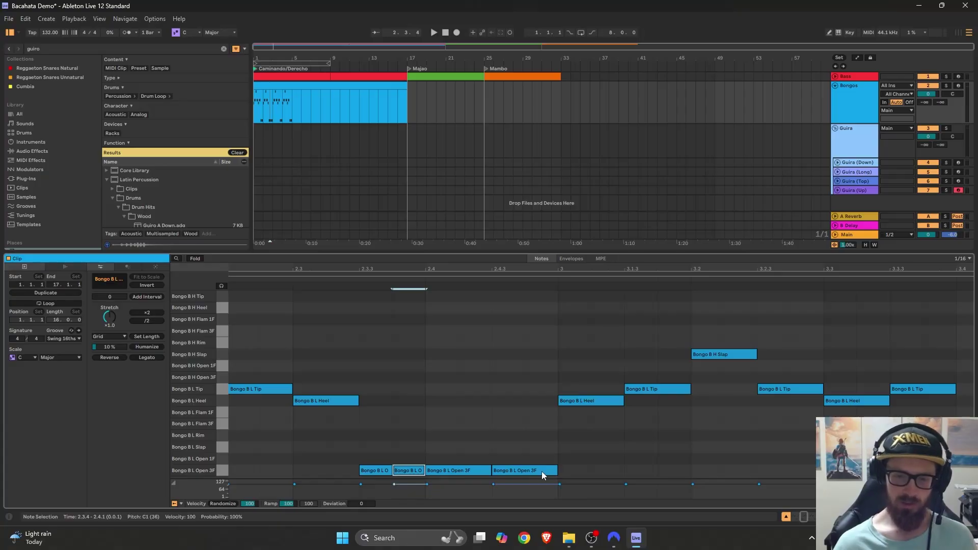
scroll(527, 488, down, 5)
scroll(504, 485, up, 4)
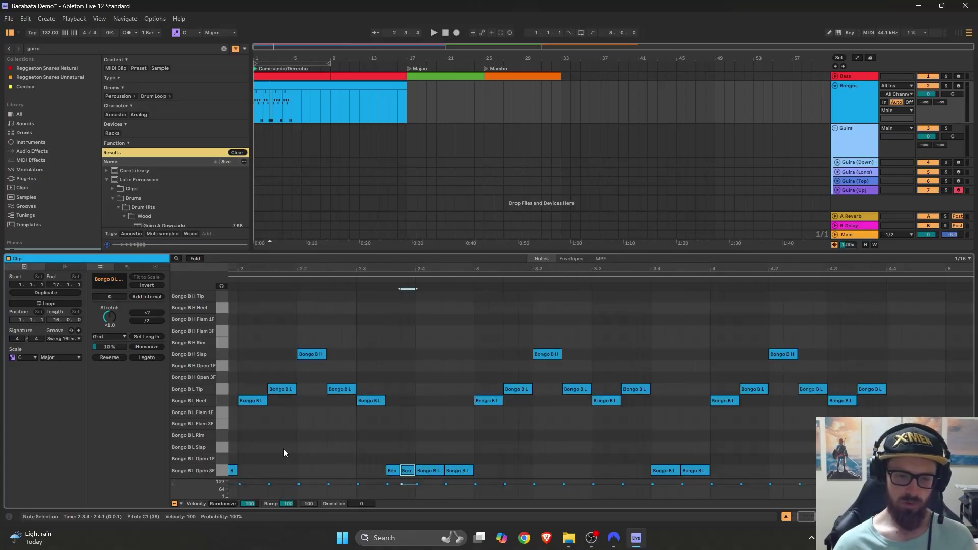
scroll(413, 476, down, 5)
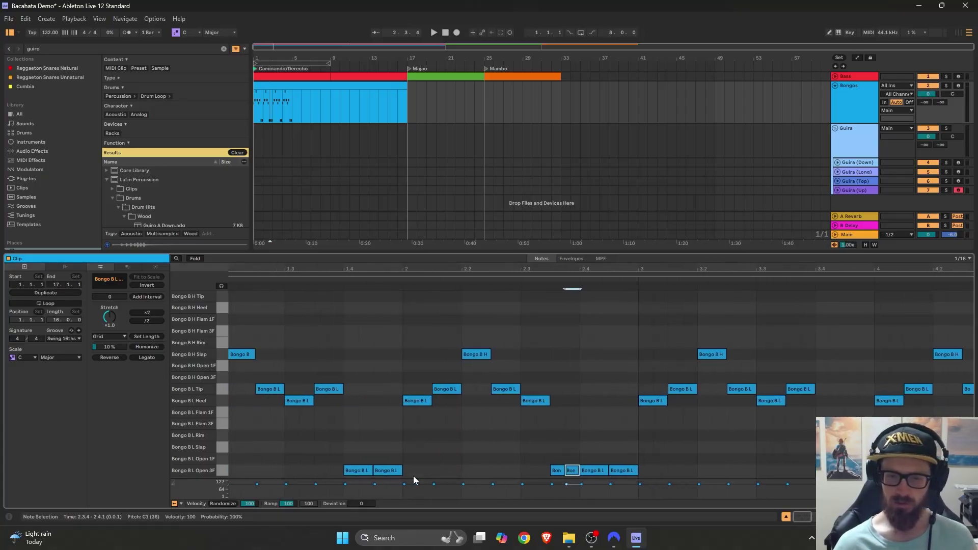
- Replace bar 4's ending with a Bongo B L Open 3F eighth on 4.3.3 and four H Open 1F sixteenths from 4.4
scroll(628, 470, up, 3)
drag(628, 469, 557, 470)
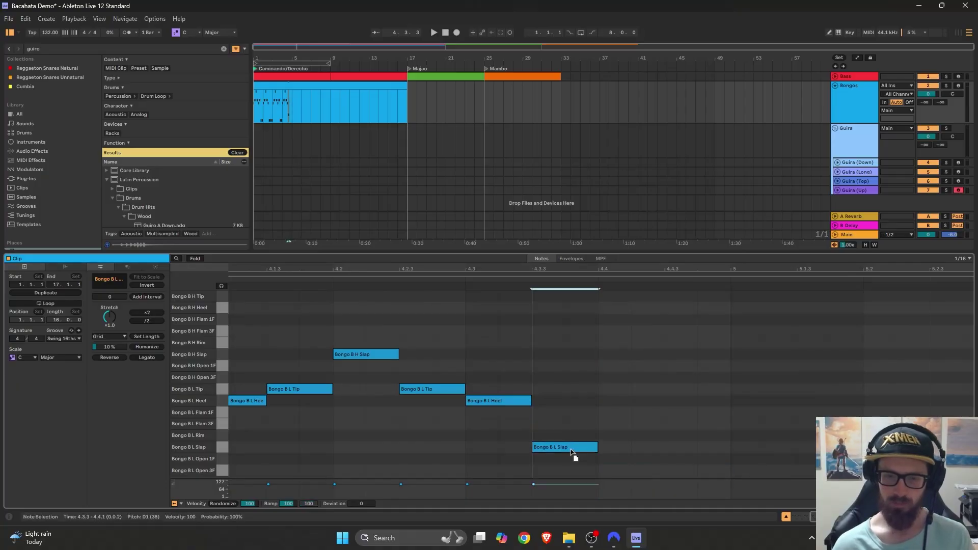
right_click(616, 431)
click(619, 436)
drag(605, 366, 723, 365)
- Shape the velocities of the H Open 1F sixteenths on 4.4 into a rising ramp, with the third at 89
drag(600, 488, 698, 485)
scroll(355, 431, down, 10)
scroll(359, 427, up, 10)
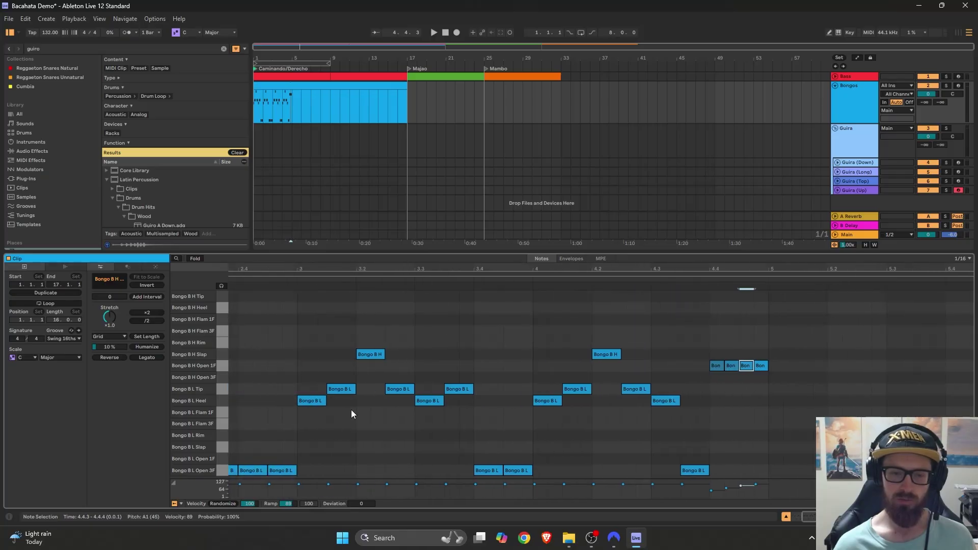
- Play the revised four-bar bongo pattern from the start of the song and stop playback
scroll(408, 404, left, 5)
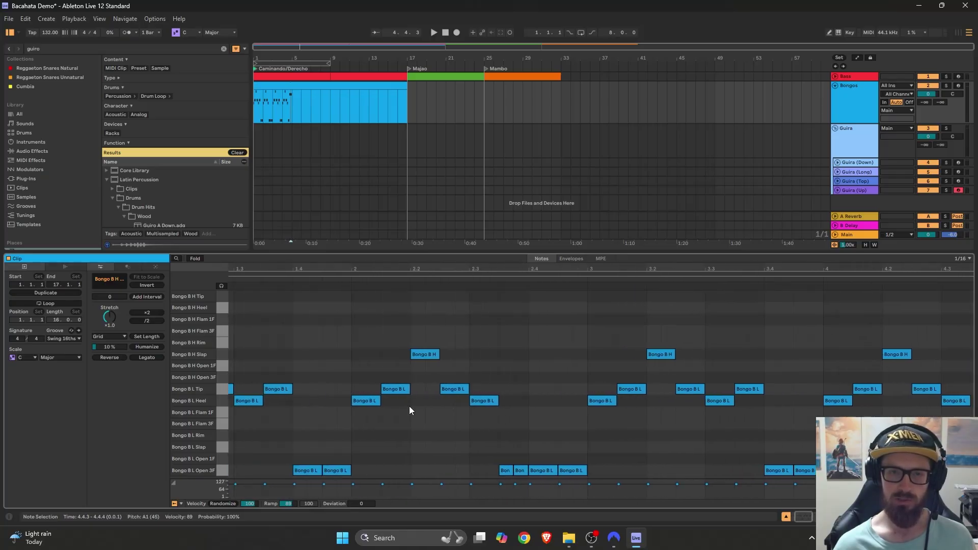
click(434, 32)
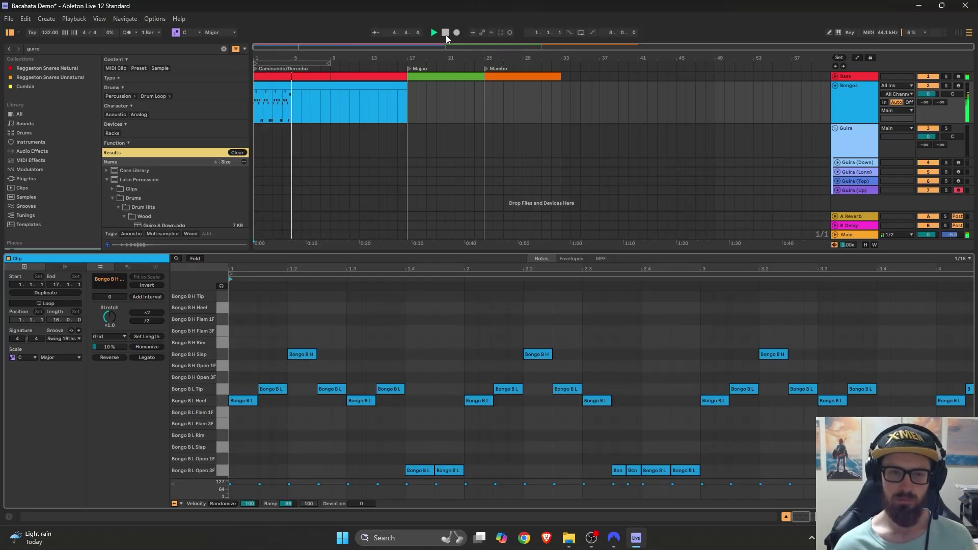
click(445, 33)
- Trim the bongo clip to its first four bars and duplicate it into bars 5 to 8
click(291, 90)
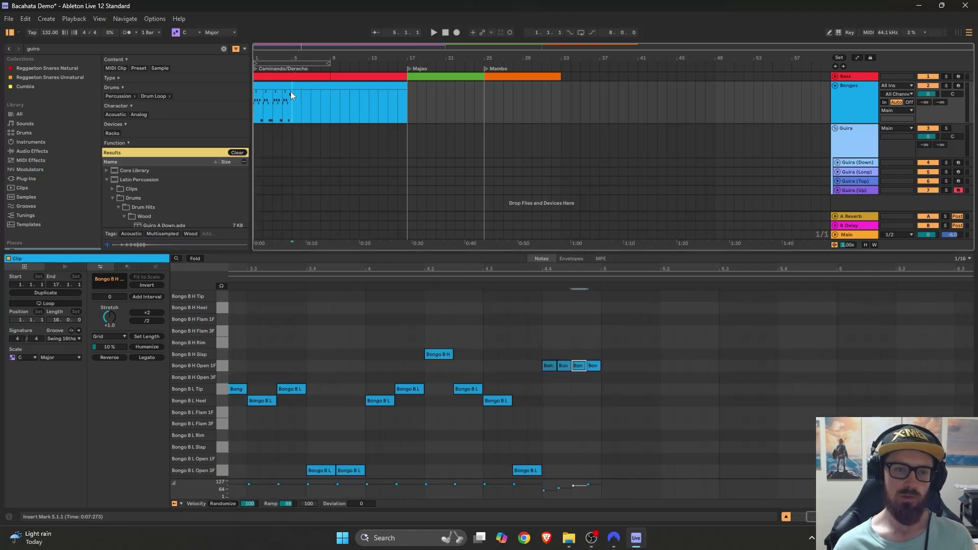
scroll(304, 96, up, 5)
key(ctrl+e)
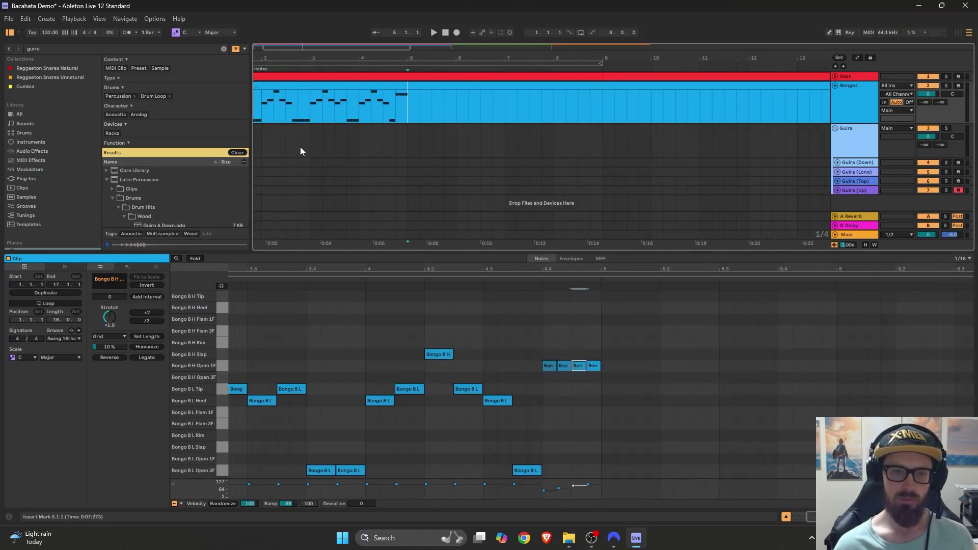
scroll(302, 149, left, 3)
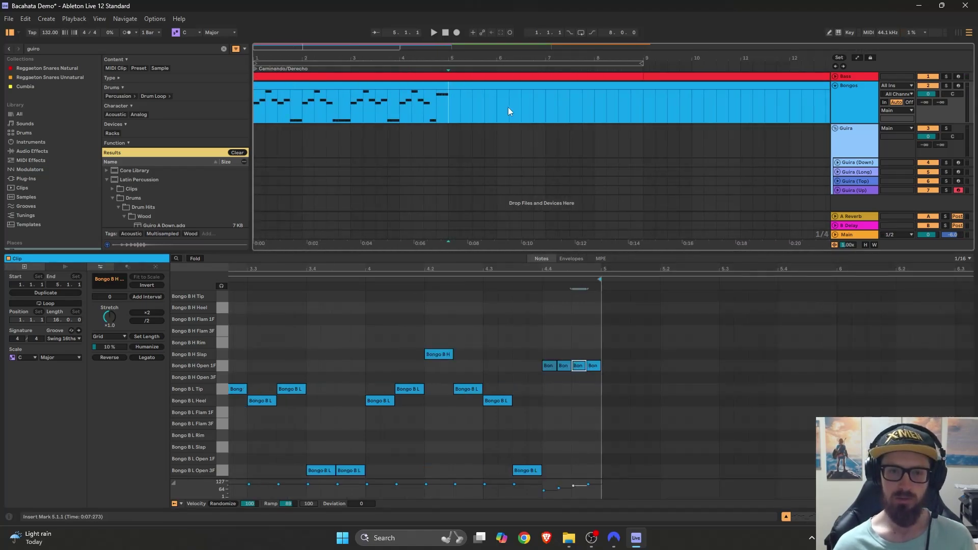
click(465, 87)
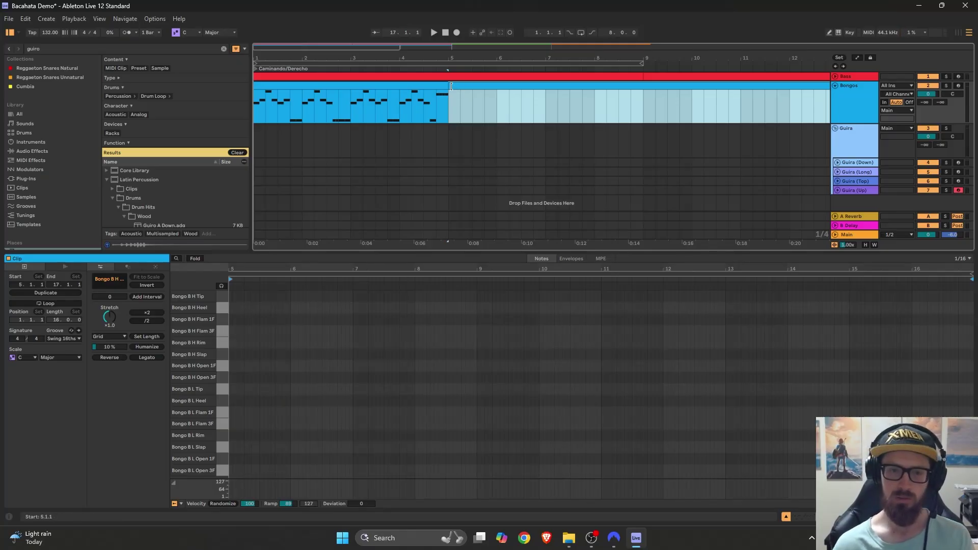
key(Delete)
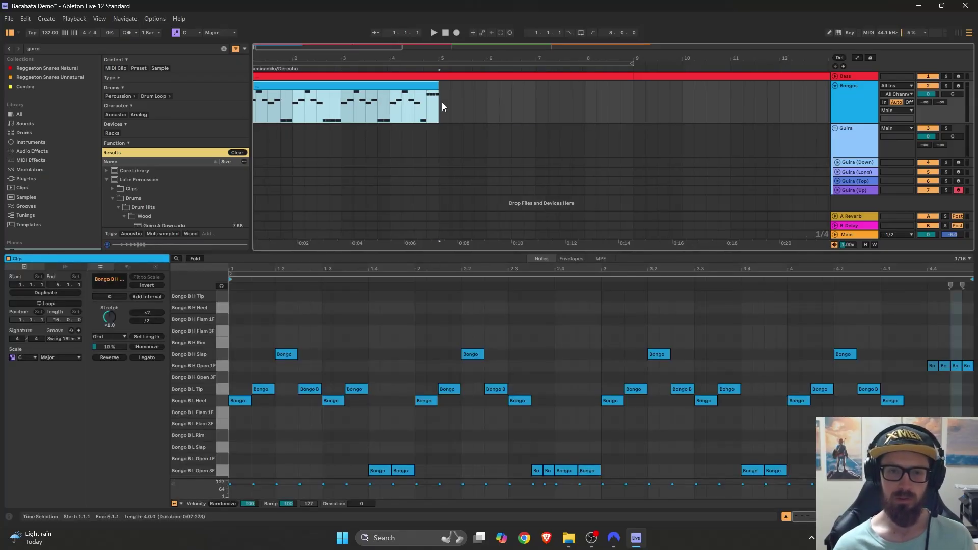
key(ctrl+d)
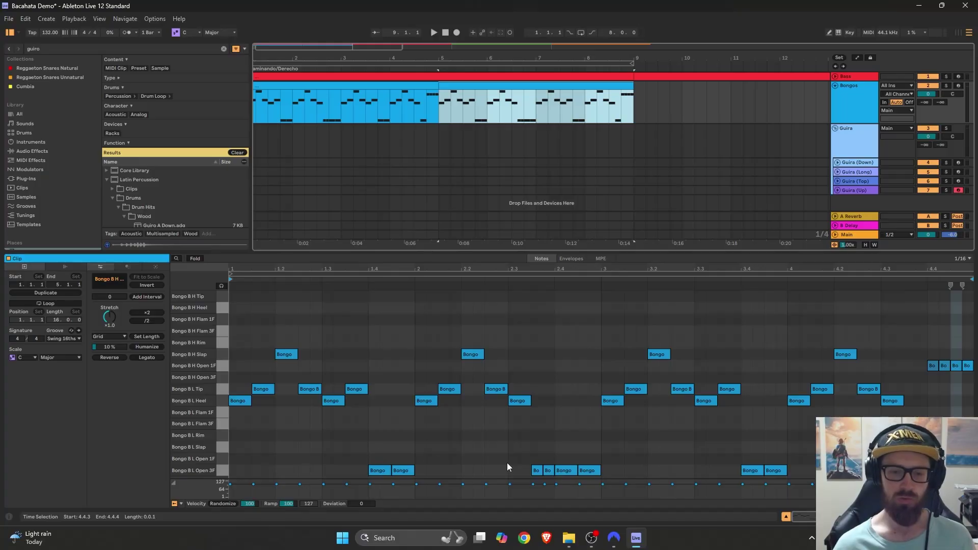
- In the duplicated clip, replace bar 2's notes from 2.3 with Bongo B H Flam 3F sixteenths on 2.3 and 2.4 and L Open 3F on 2.3.3
drag(577, 469, 509, 463)
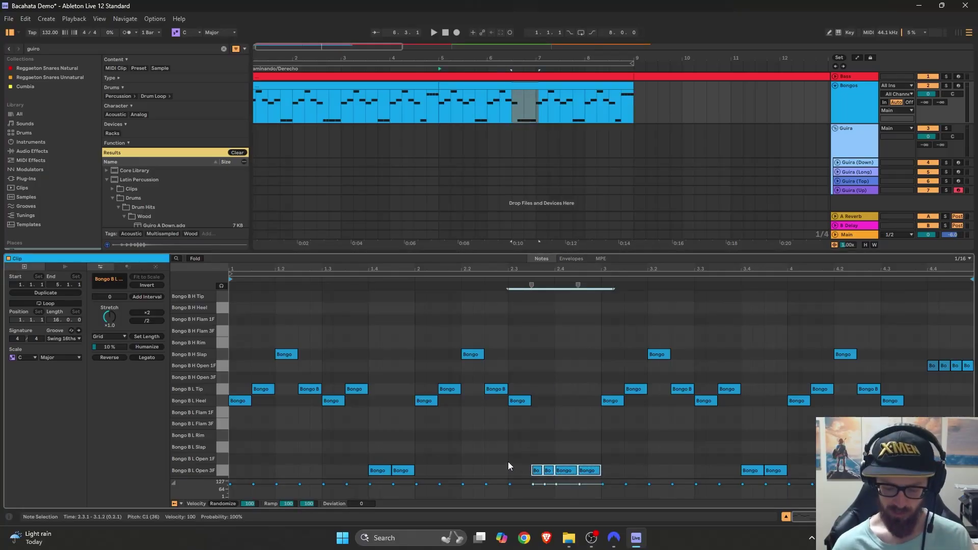
key(Delete)
key(b)
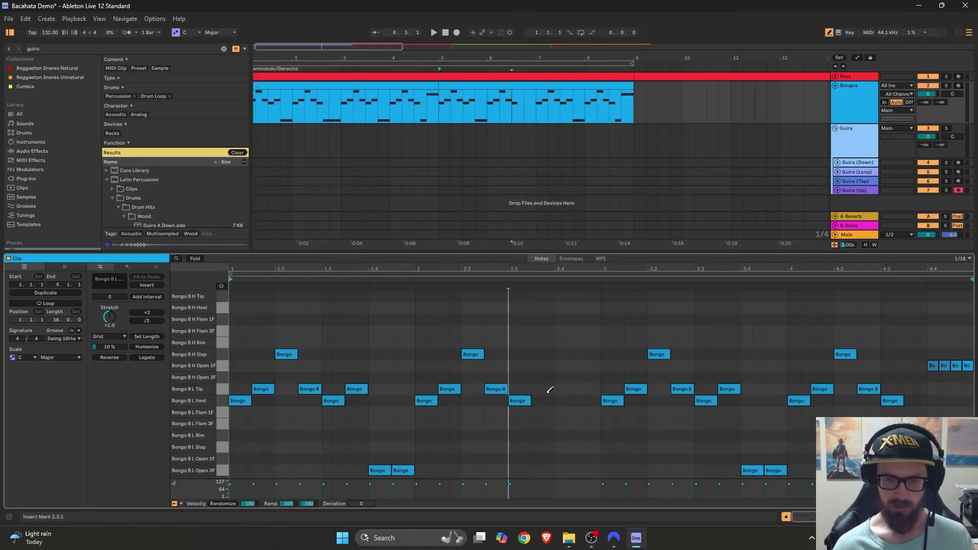
drag(530, 401, 516, 401)
click(513, 401)
click(514, 331)
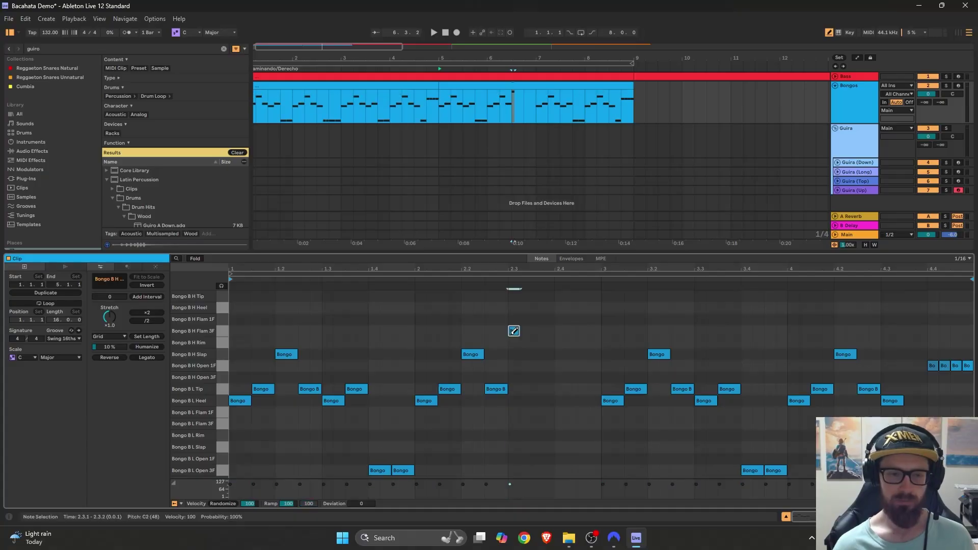
click(560, 331)
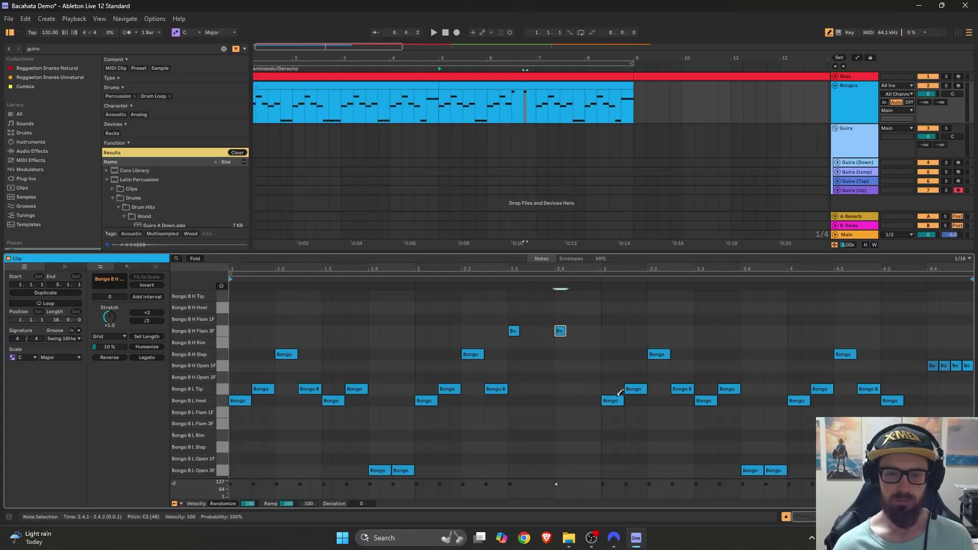
click(536, 470)
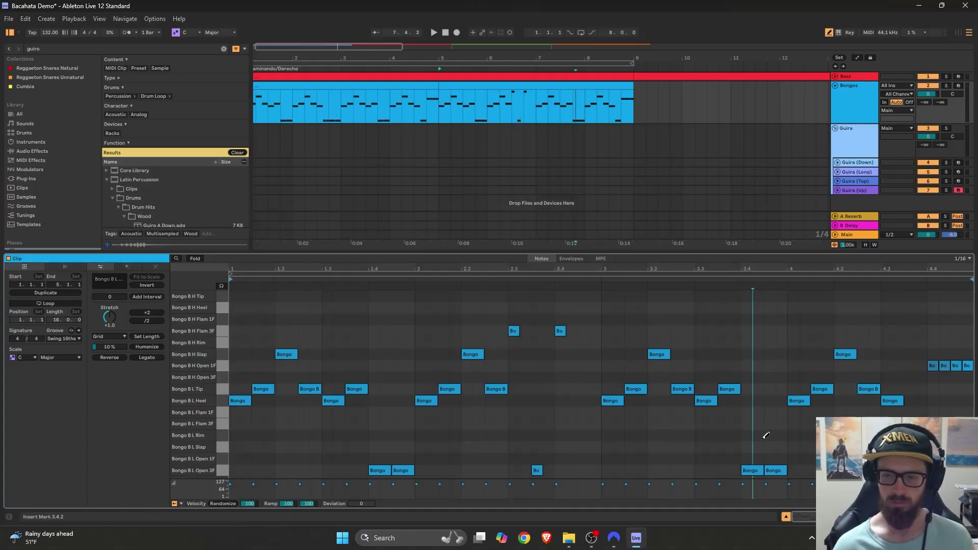
- Replace the four H Open 1F notes on 4.4 with 1/16-triplet hits: three from 4.3.3, one on 4.4 and one on 4.4.3
drag(932, 365, 970, 365)
right_click(939, 363)
click(912, 333)
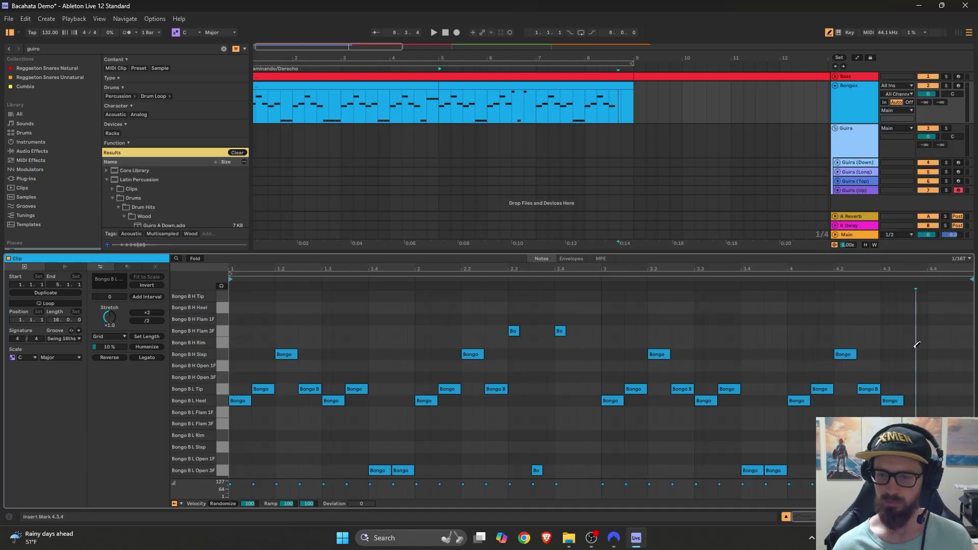
click(908, 365)
drag(908, 365, 931, 365)
click(954, 365)
- Lower the velocities of the three triplet notes leading into 4.4, starting at 48
key(b)
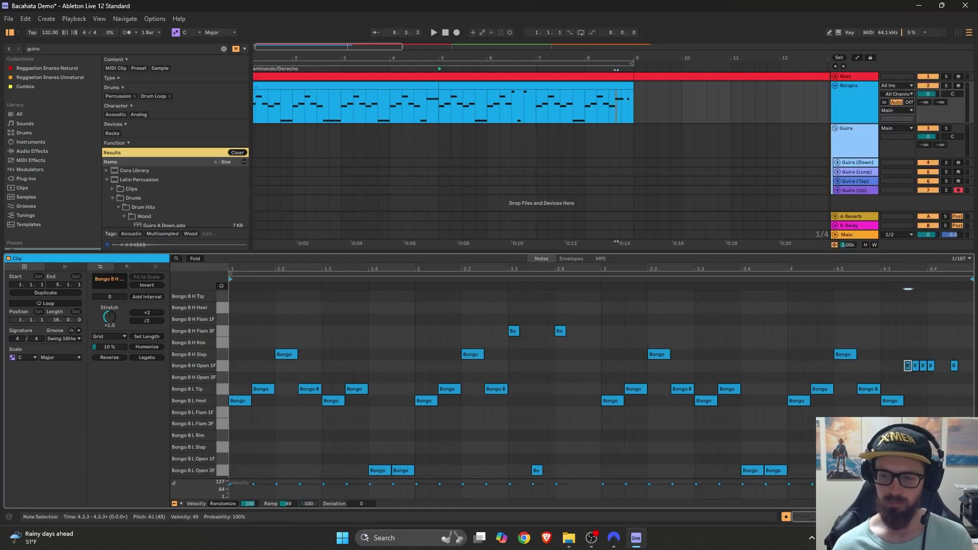
click(916, 366)
click(924, 366)
key(minus)
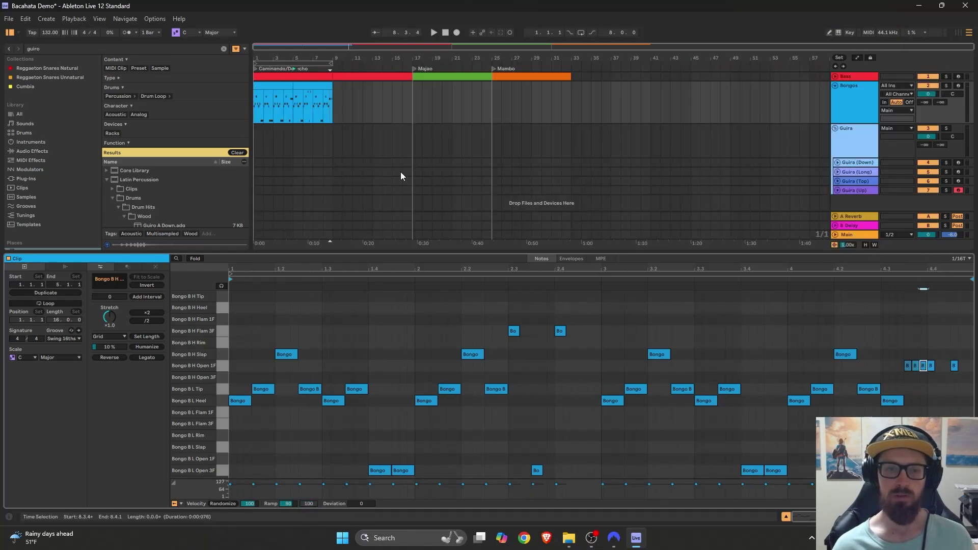
- Play the second bongo clip from bar 5 and remove its Bongo B L Open 3F note on 2.3.3
click(294, 68)
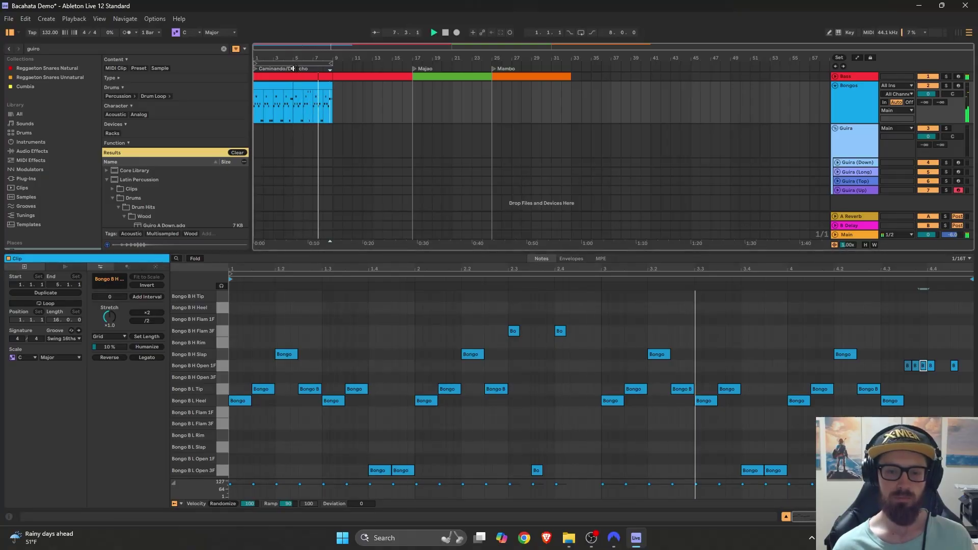
double_click(537, 470)
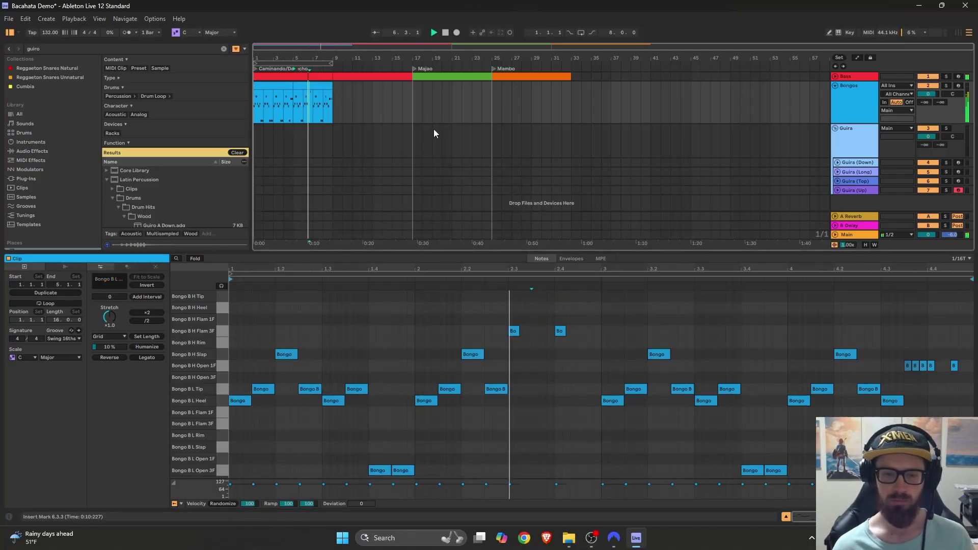
click(513, 331)
key(space)
click(560, 332)
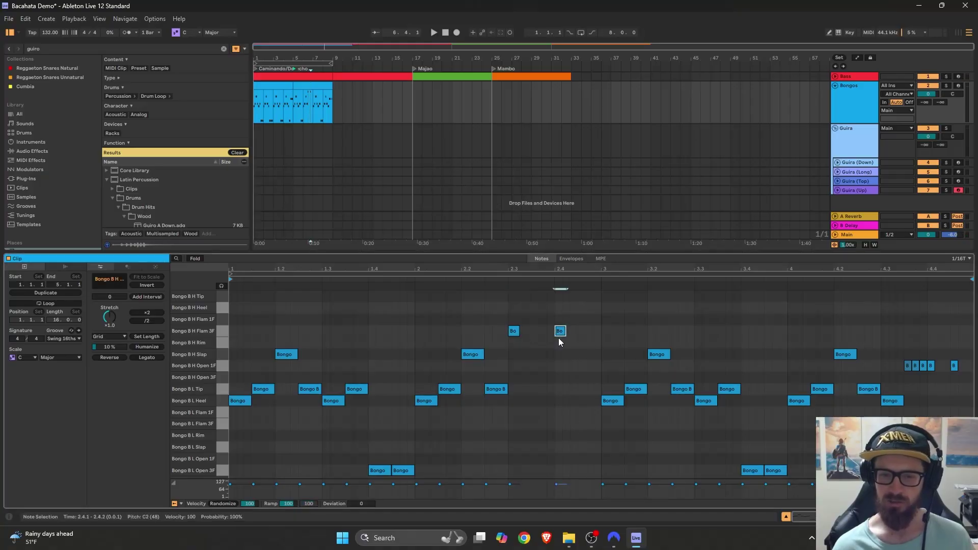
scroll(574, 380, up, 3)
scroll(573, 379, right, 4)
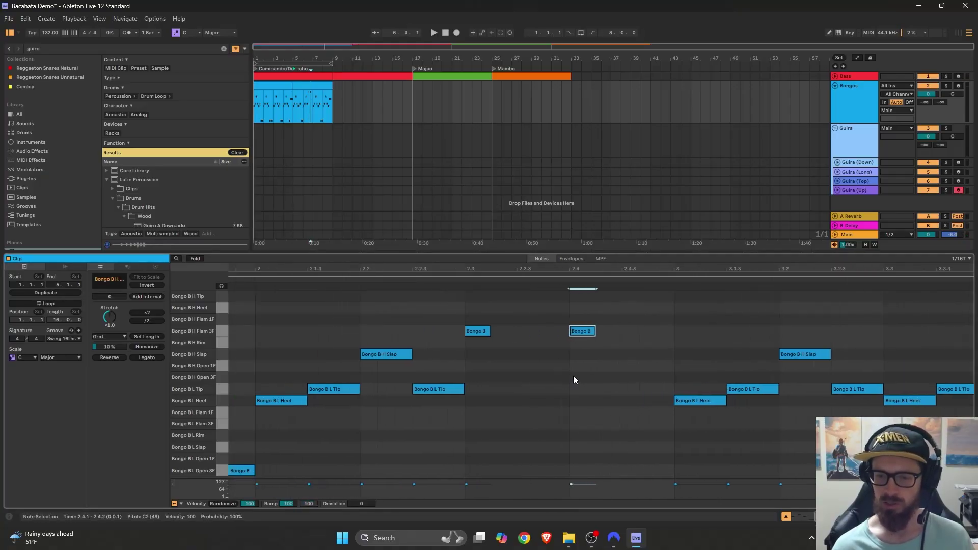
scroll(574, 379, right, 1)
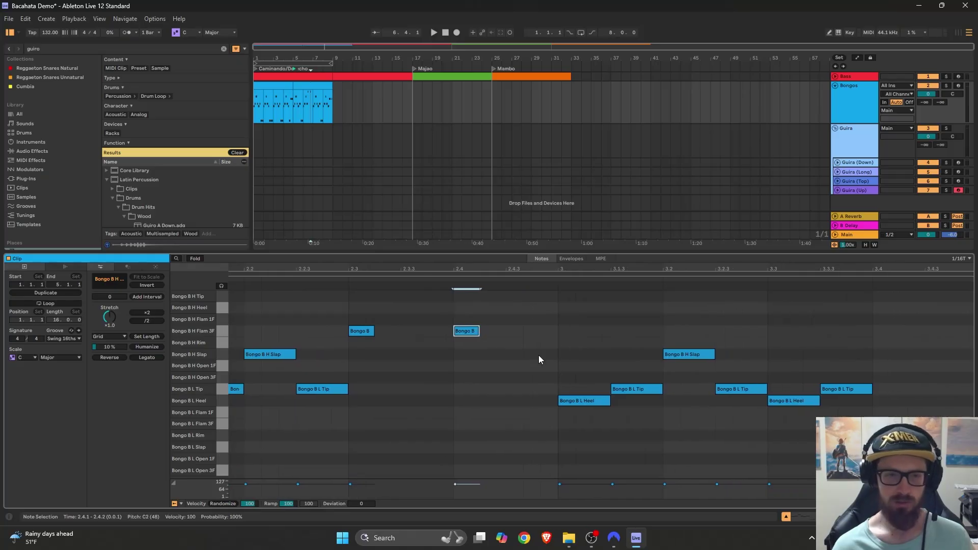
- Copy the original four-bar bongo clip into bars 9 to 12 and bars 13 to 16
click(289, 87)
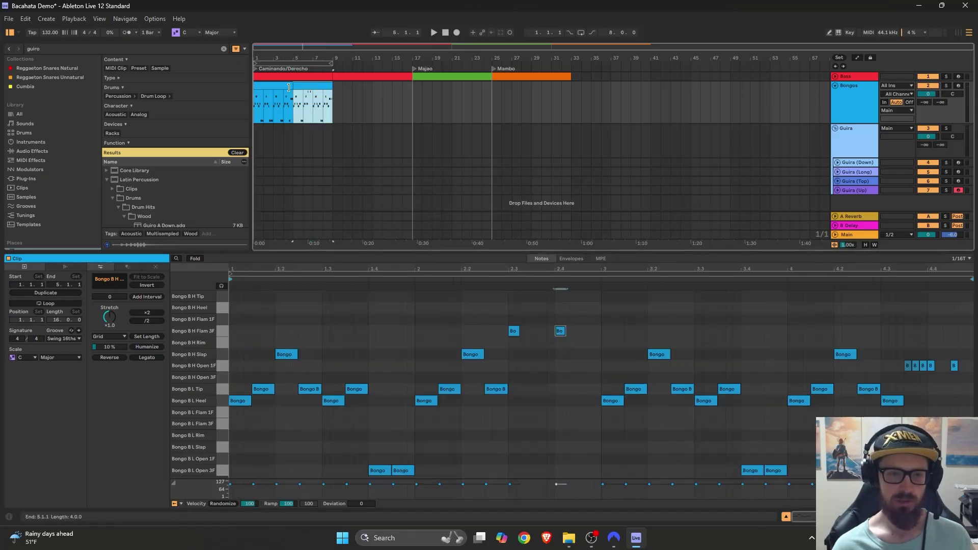
key(ctrl+d)
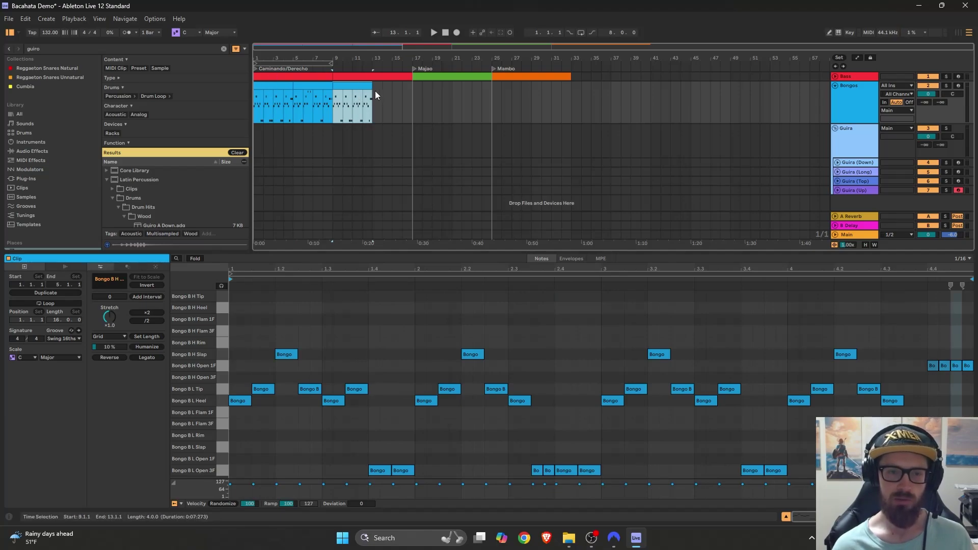
click(375, 91)
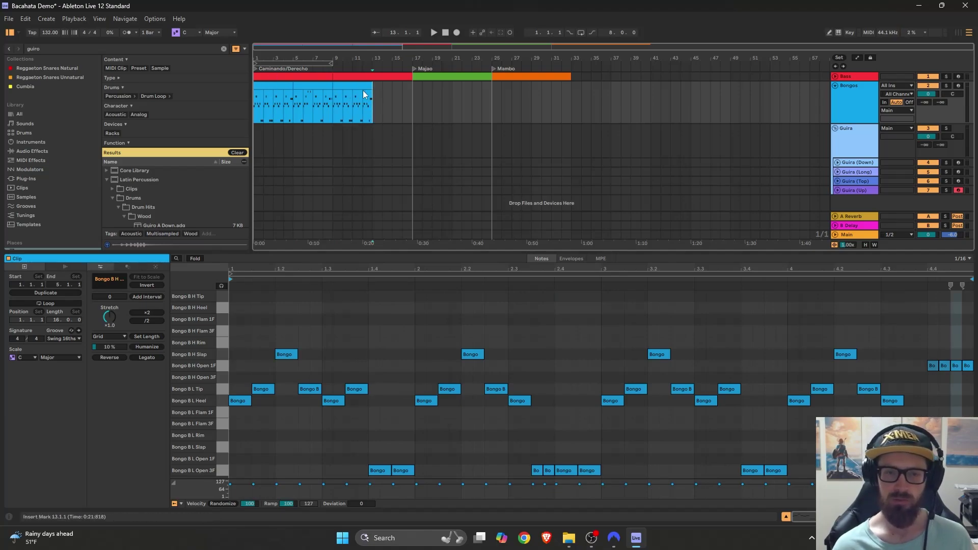
key(ctrl+d)
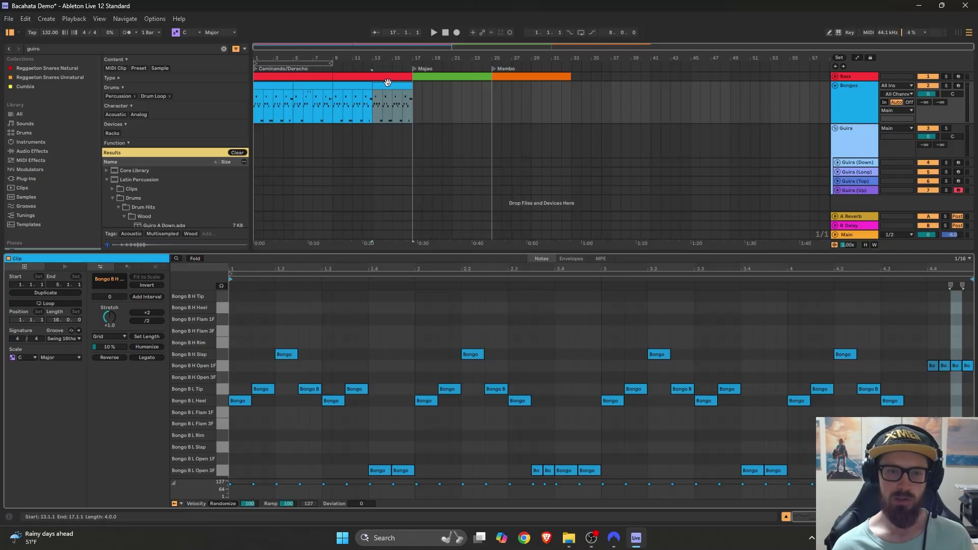
- Expand the Bass track and play the second bass clip with the bongos from its bar 7 to the section's end
click(842, 77)
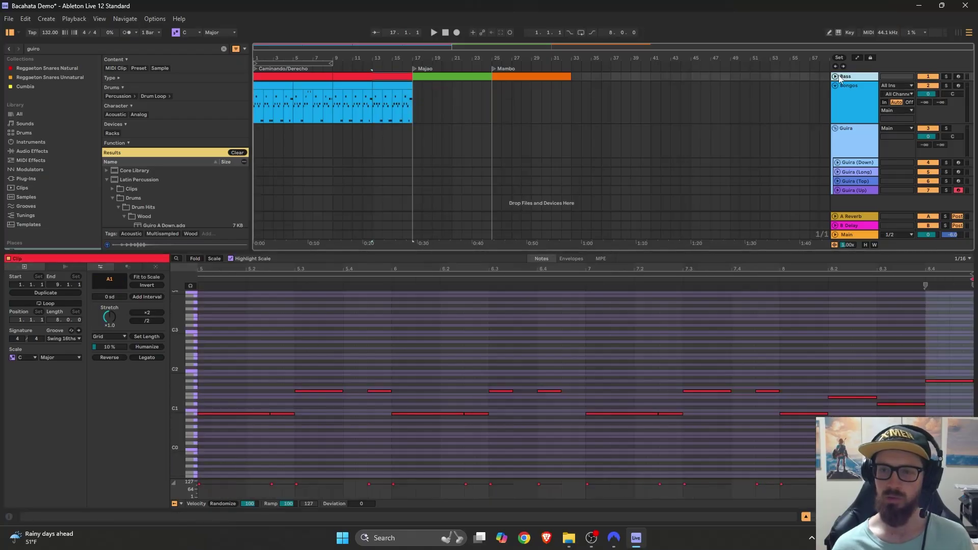
click(836, 77)
click(404, 78)
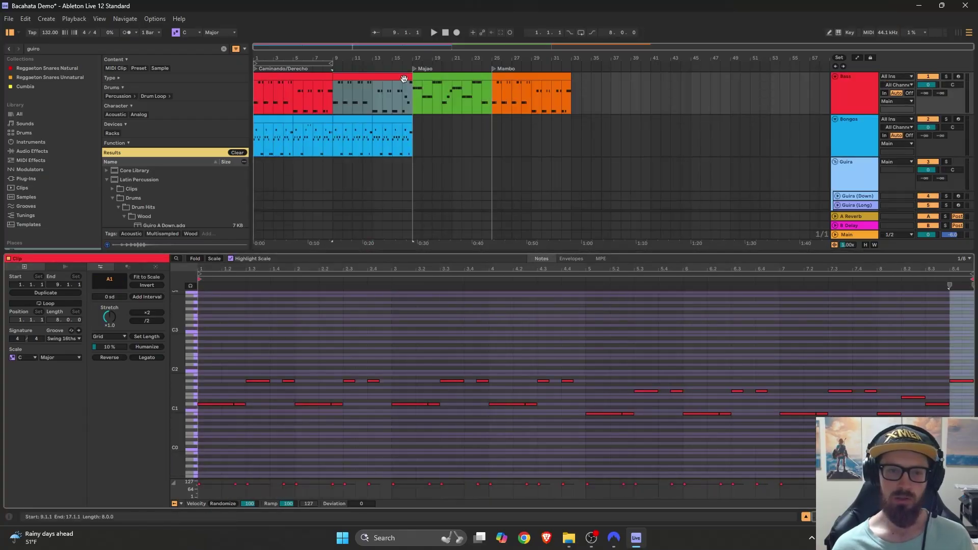
click(780, 280)
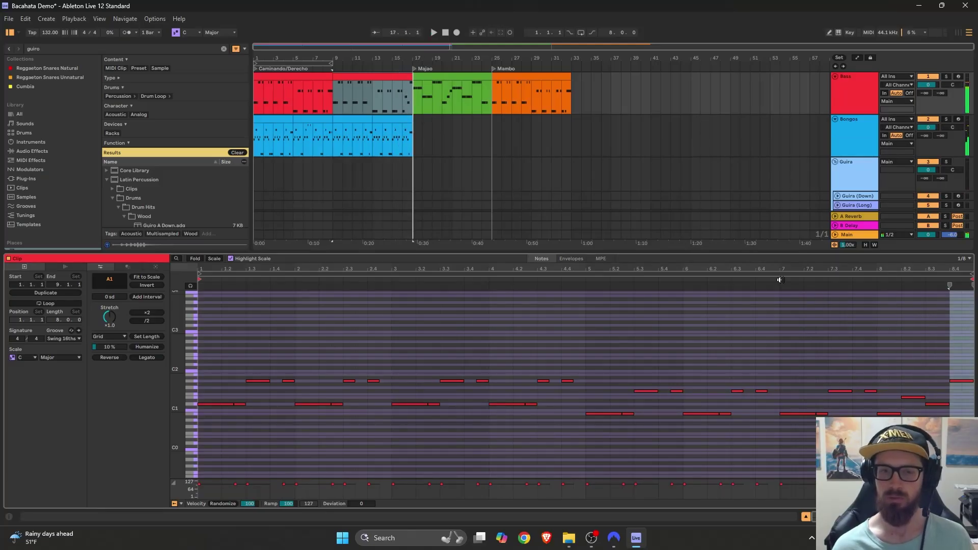
- Replace the last bongo clip's fourth bar with a fill of Bongo B H Open 1F hits on 4.1.1 and 4.2.3 and Bongo B L Open 3F hits
click(408, 135)
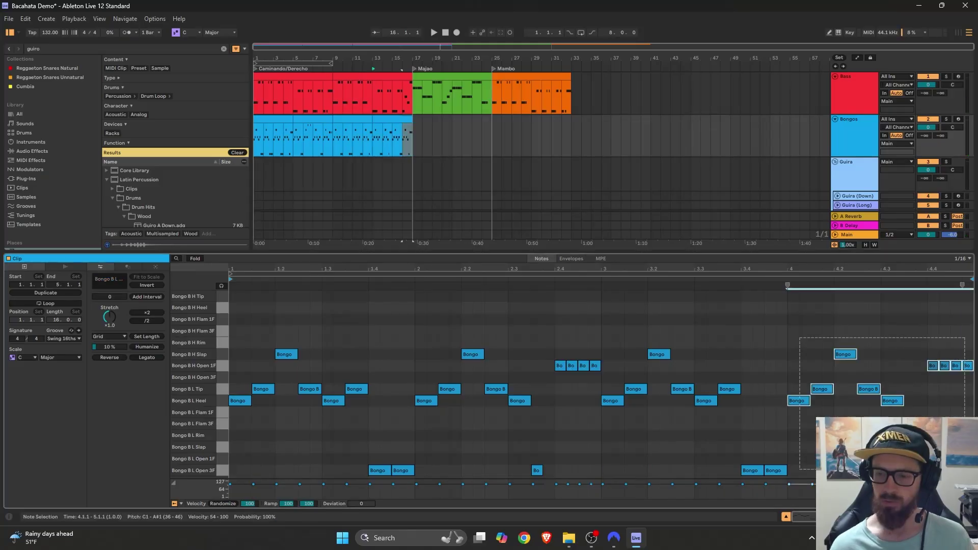
key(Delete)
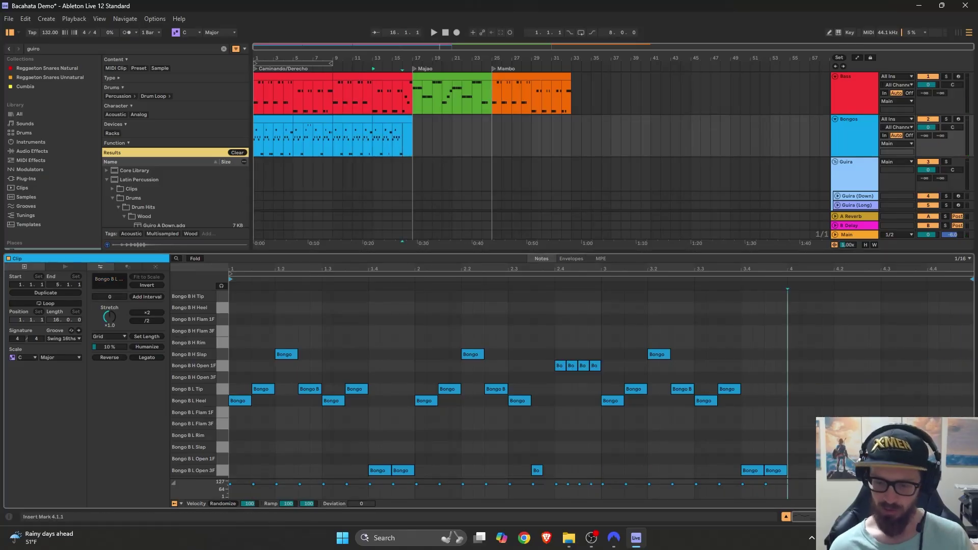
key(b)
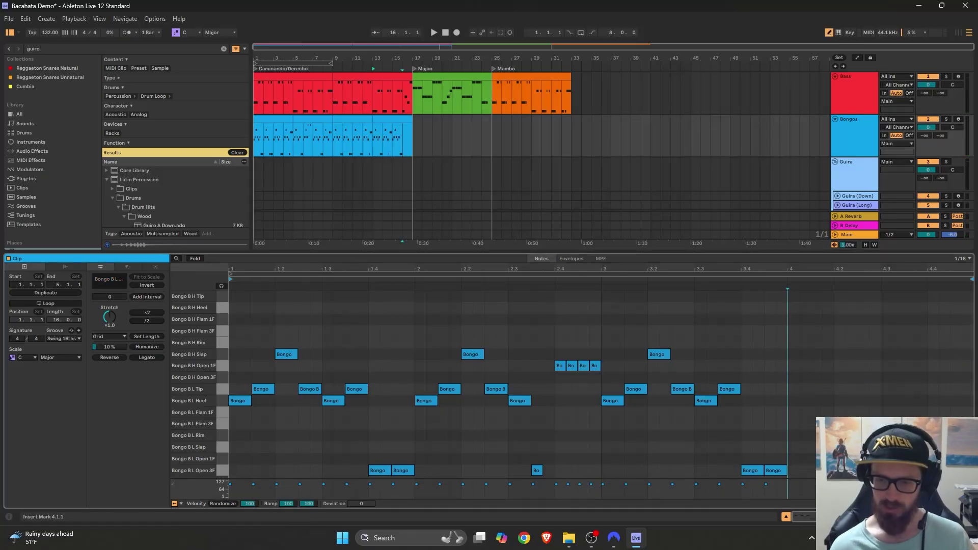
click(793, 365)
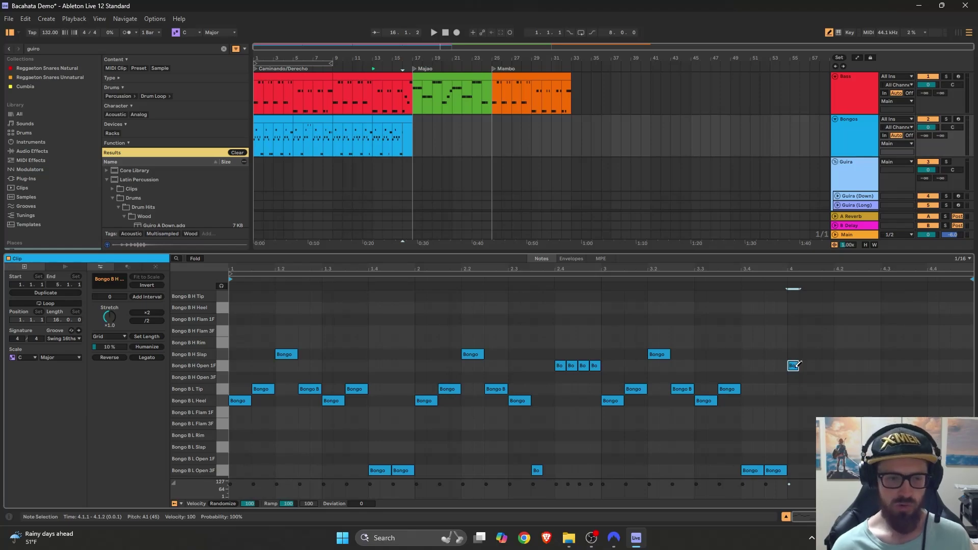
key(ctrl+2)
click(869, 365)
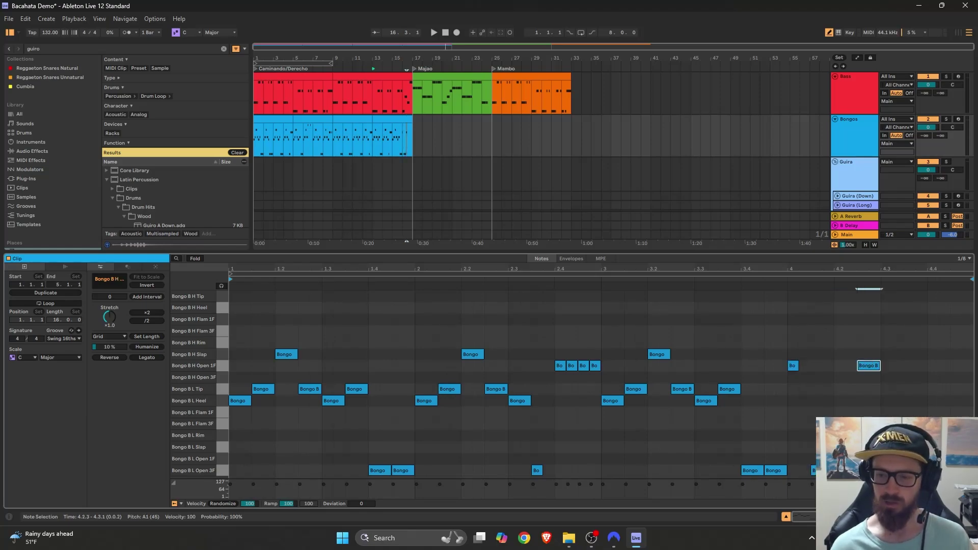
click(892, 452)
key(ctrl+d)
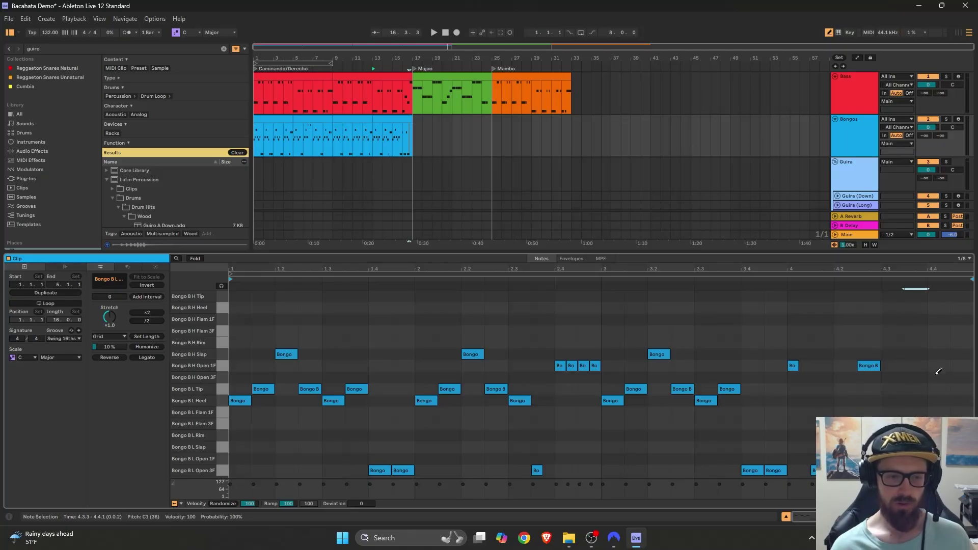
- Play the bar 16 bongo fill with the bass into the Majao section and stop playback
click(434, 32)
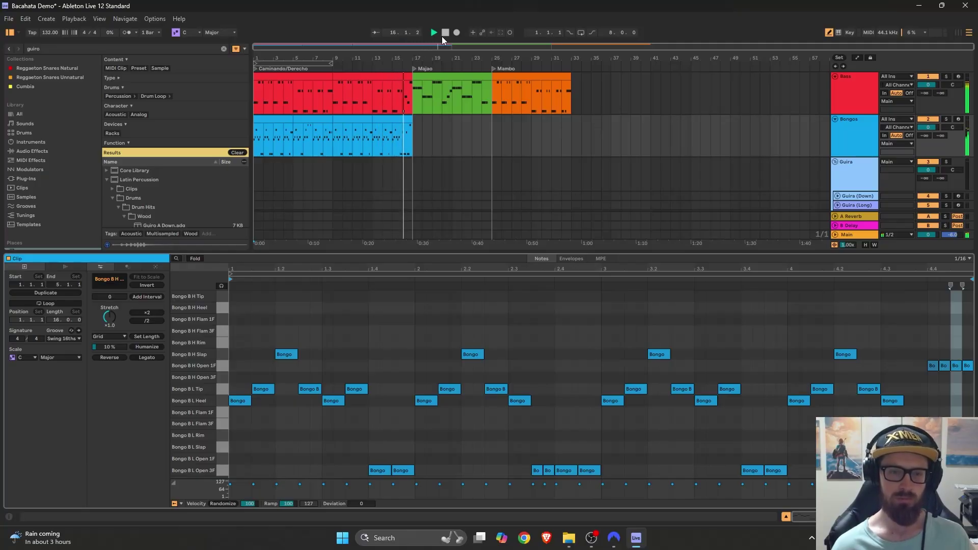
click(432, 117)
key(space)
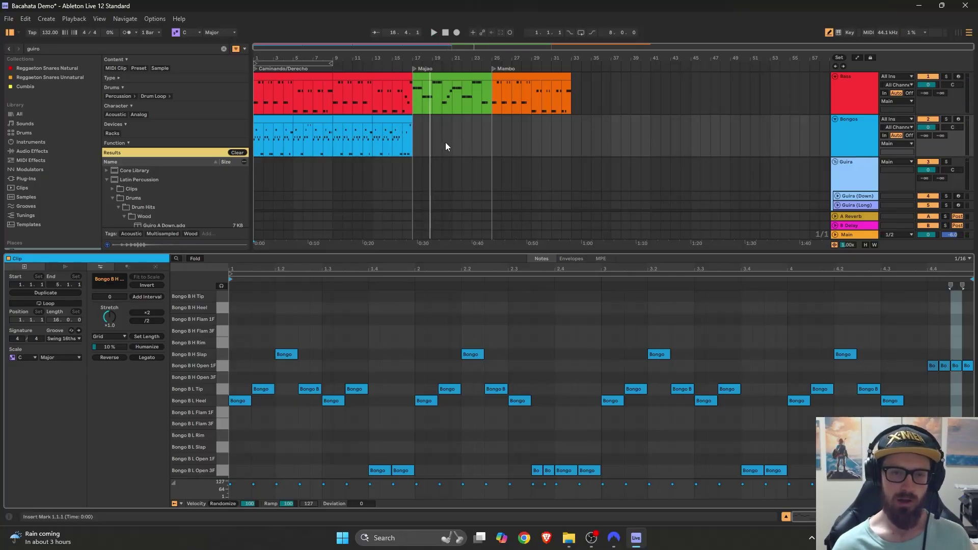
- Create a one-bar MIDI clip at bar 1 of the Guira (Down) track with a C3 eighth note on its first beat
scroll(446, 145, down, 1)
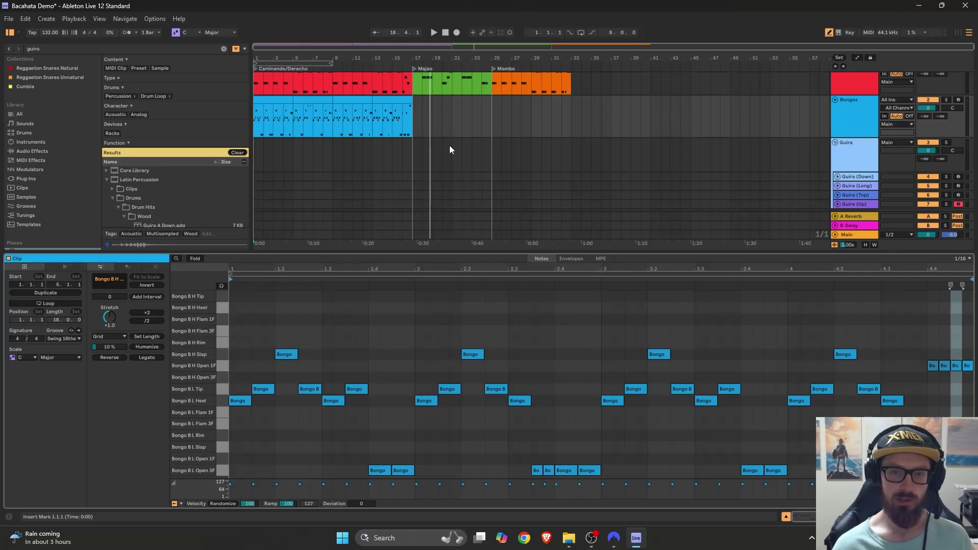
scroll(449, 145, down, 2)
click(848, 146)
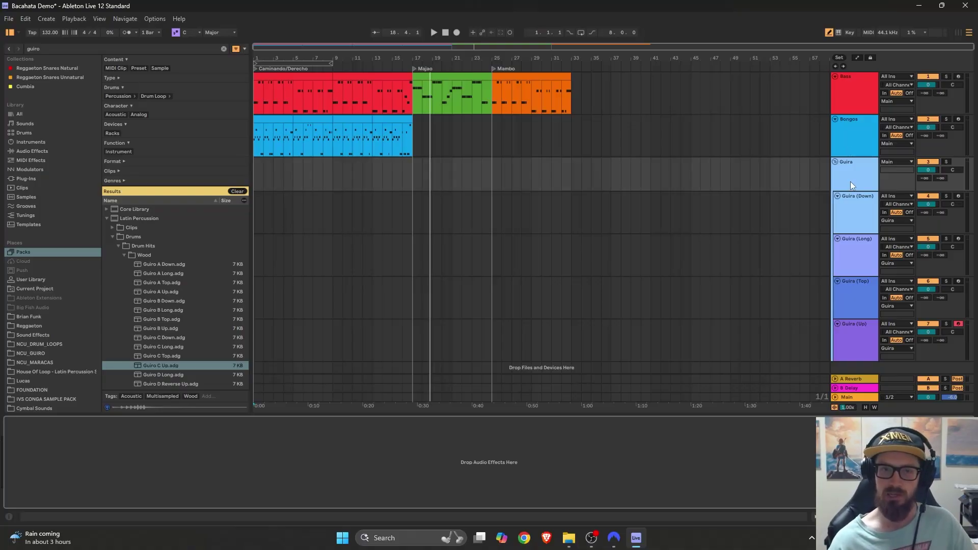
double_click(261, 196)
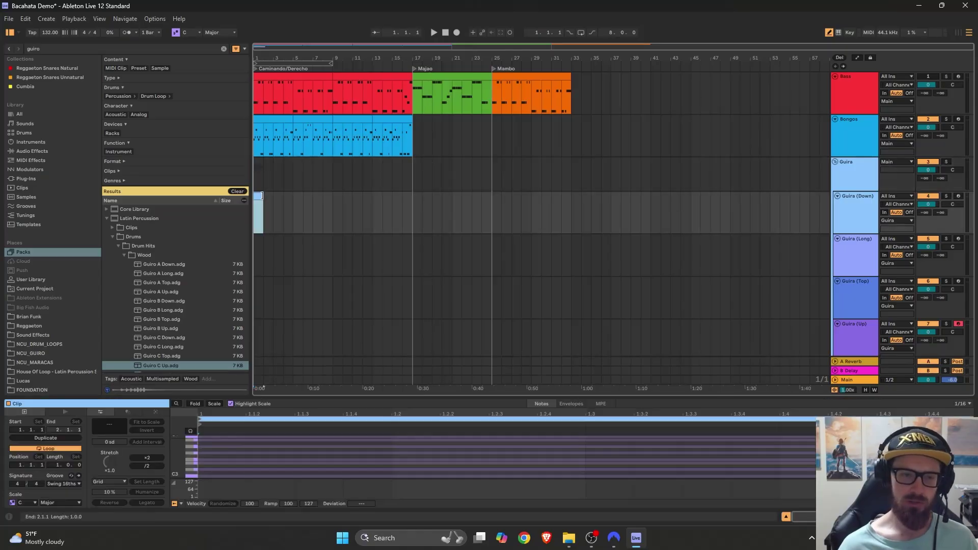
drag(277, 398, 277, 338)
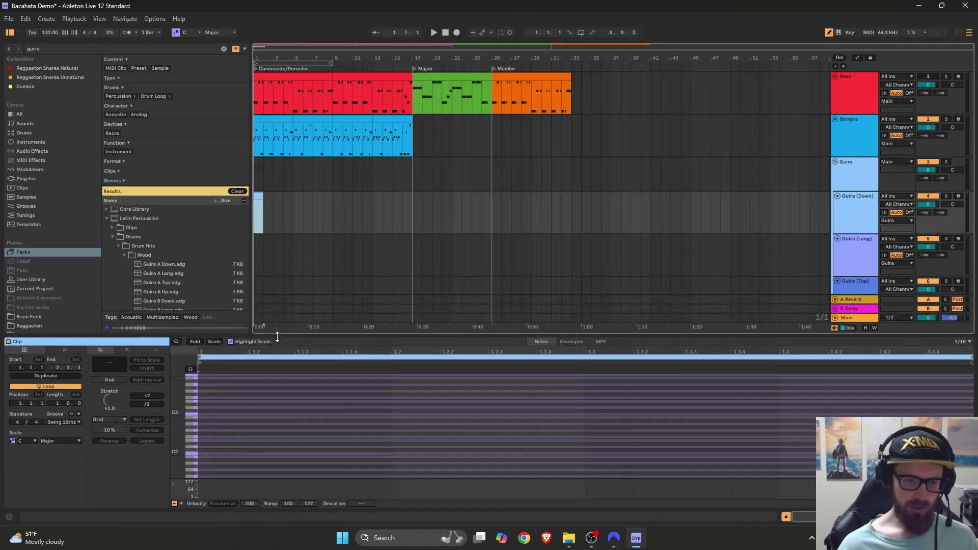
right_click(257, 413)
click(288, 352)
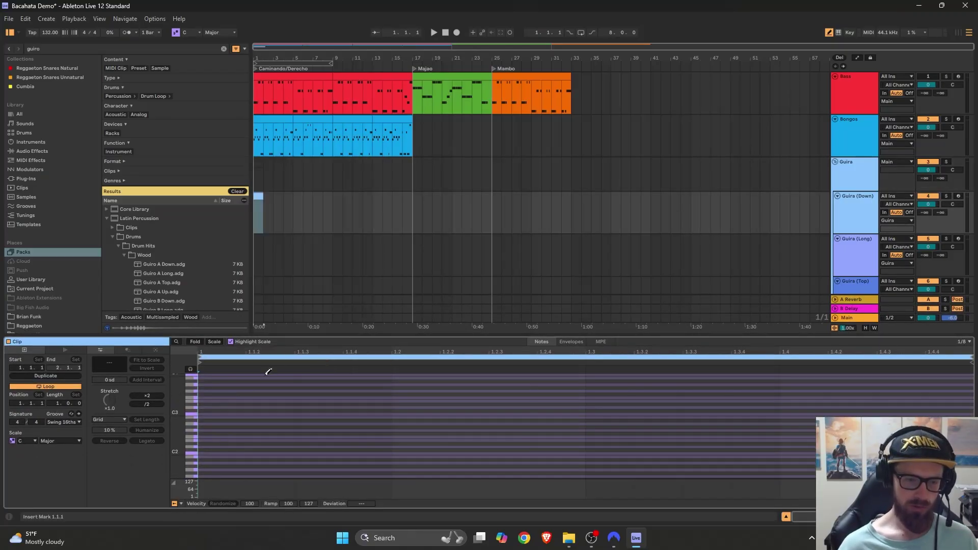
click(223, 414)
- Move the Guira (Up) track directly below the Guira (Down) track
scroll(528, 252, down, 2)
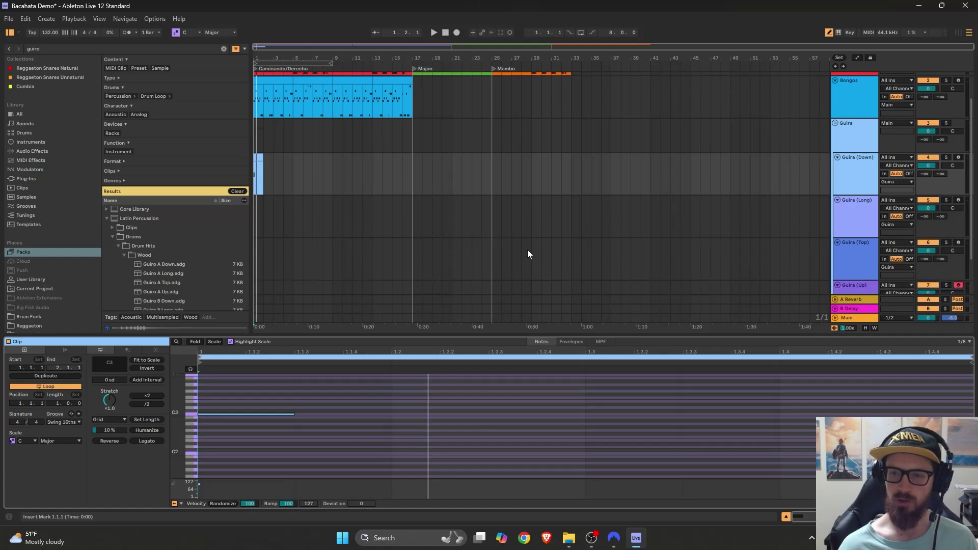
scroll(527, 250, down, 1)
drag(848, 276, 855, 179)
- Add a C3 eighth note on beat 2 of the Guira (Down) clip and repeat the two-beat down-up pattern to fill bar 1
double_click(259, 152)
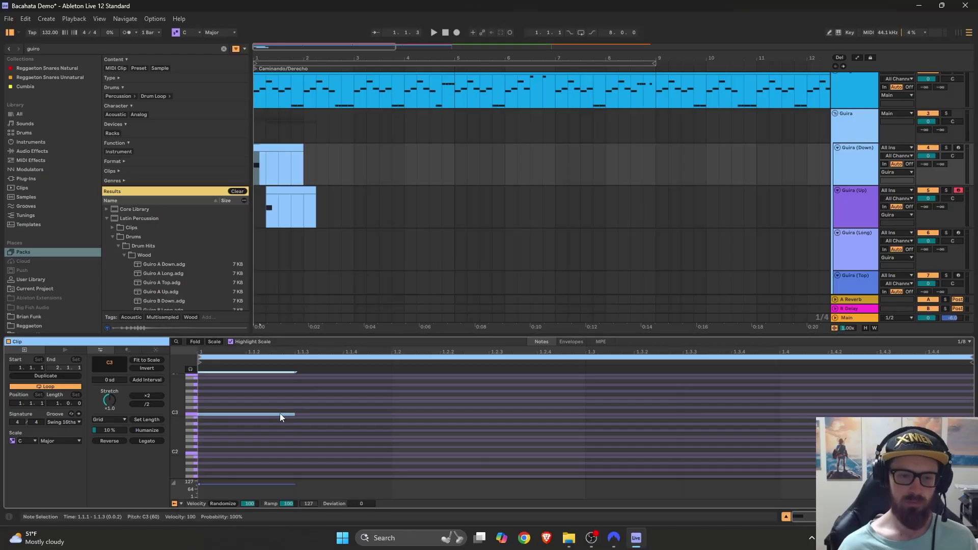
click(426, 414)
key(b)
mouse_move(276, 149)
mouse_down()
mouse_move(301, 192)
mouse_move(316, 193)
mouse_up()
key(plus)
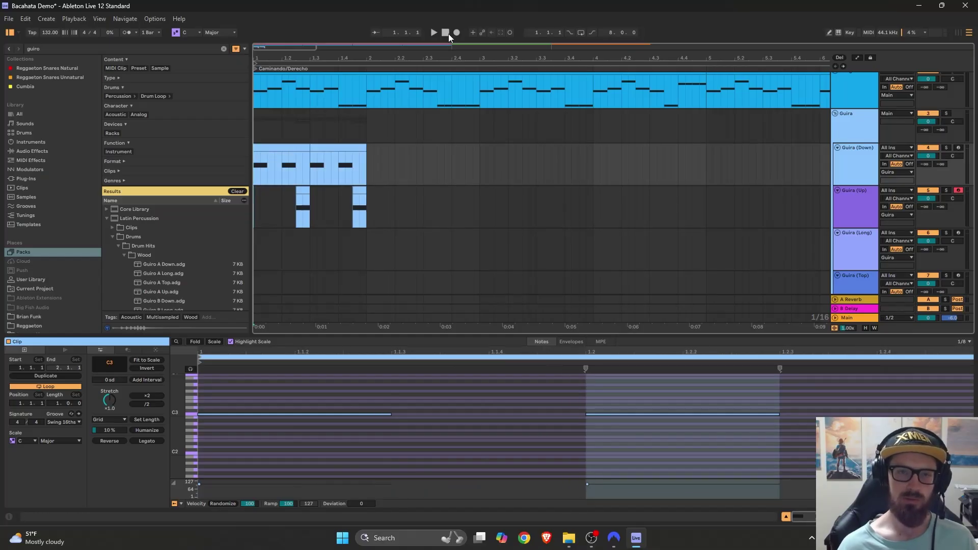
- Play bar 1 of the guira pattern and duplicate its Guira (Down) and Guira (Up) clips into bars 2 and 3
key(space)
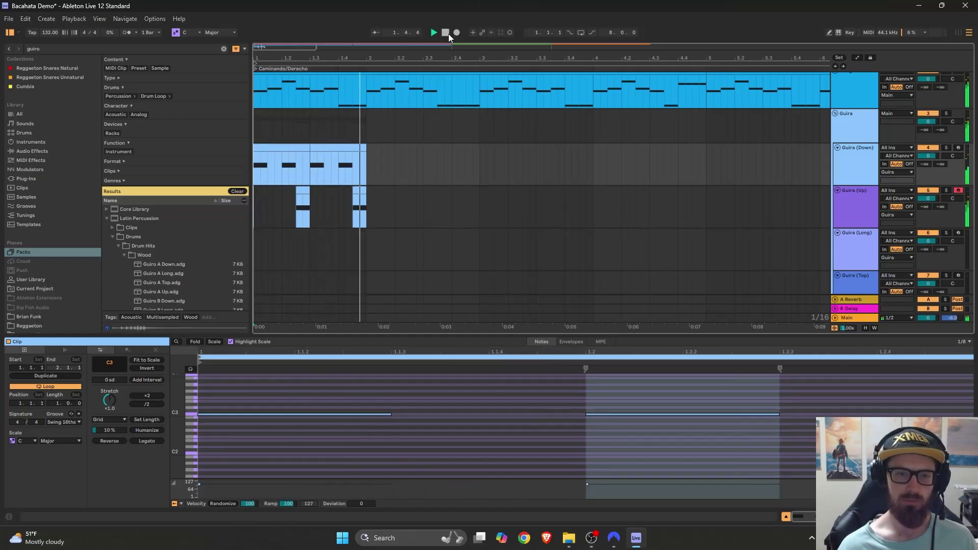
click(448, 34)
drag(257, 153, 359, 201)
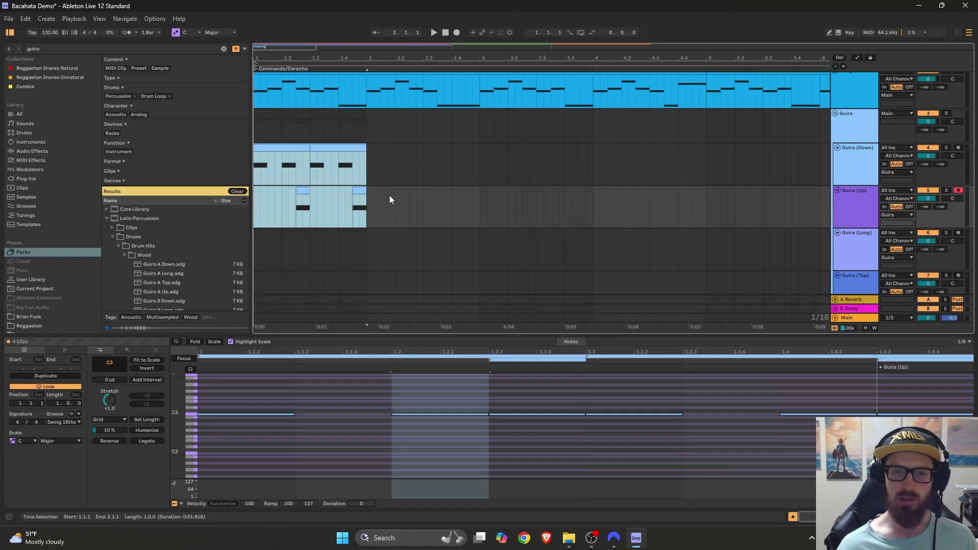
key(ctrl+d)
key(ctrl+d)
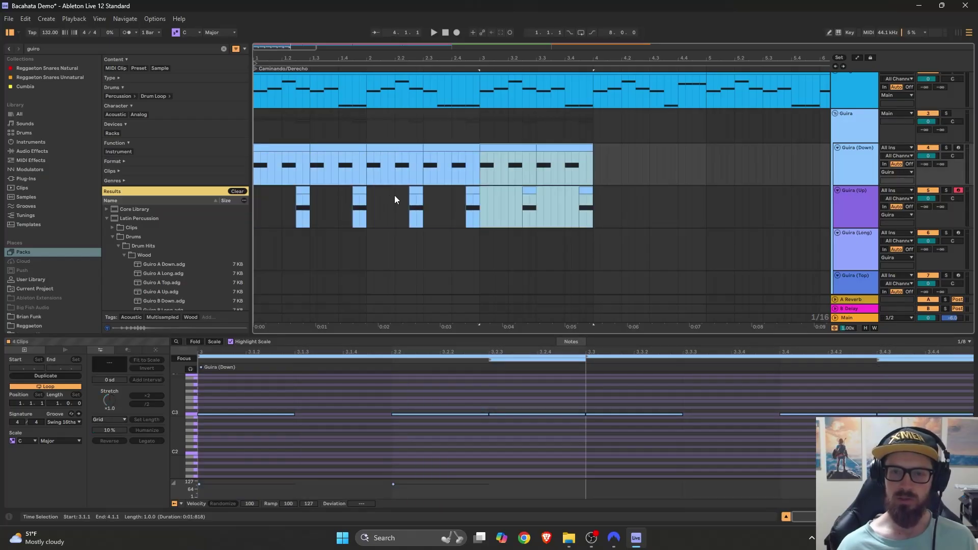
- Create a one-bar clip at bar 4 of the Guira (Long) track and draw a C3 eighth note on 1.1.1
scroll(668, 240, down, 2)
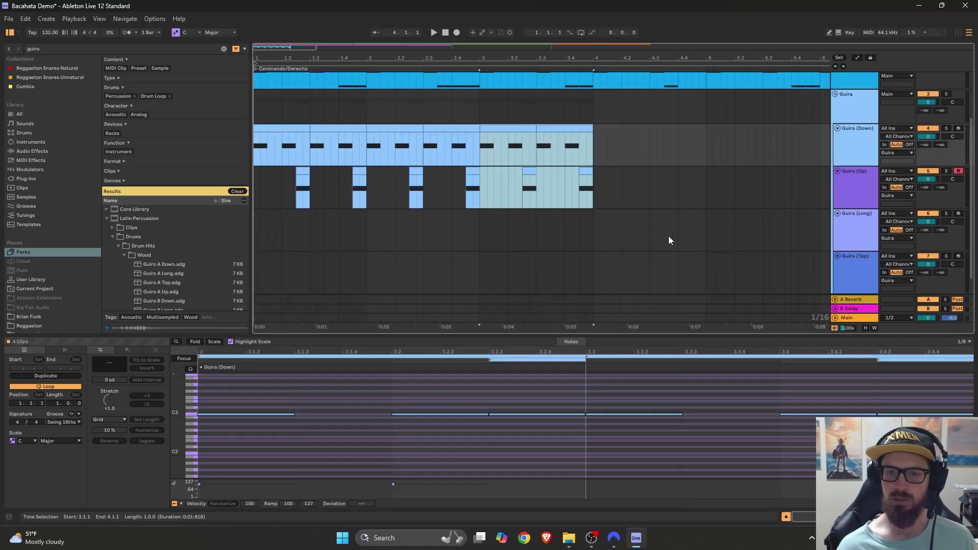
click(851, 198)
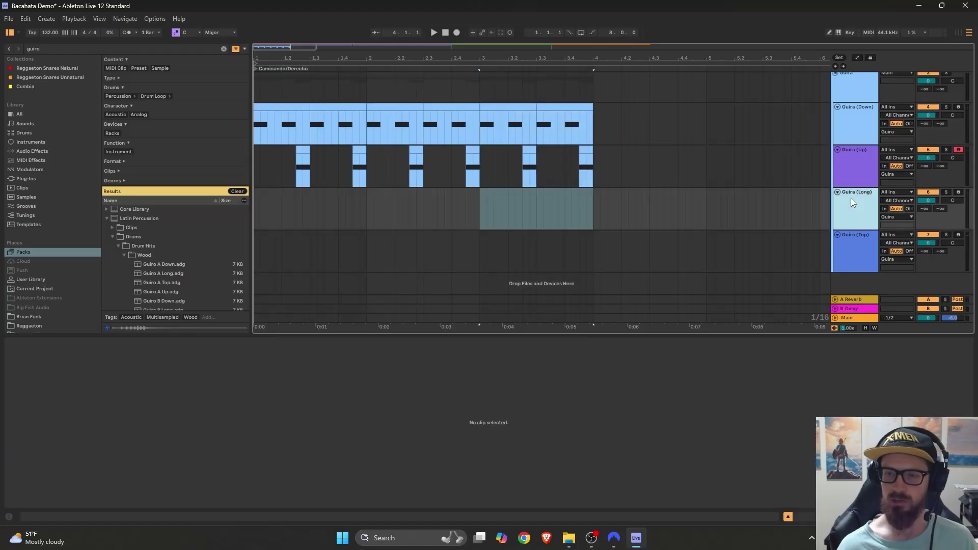
double_click(597, 203)
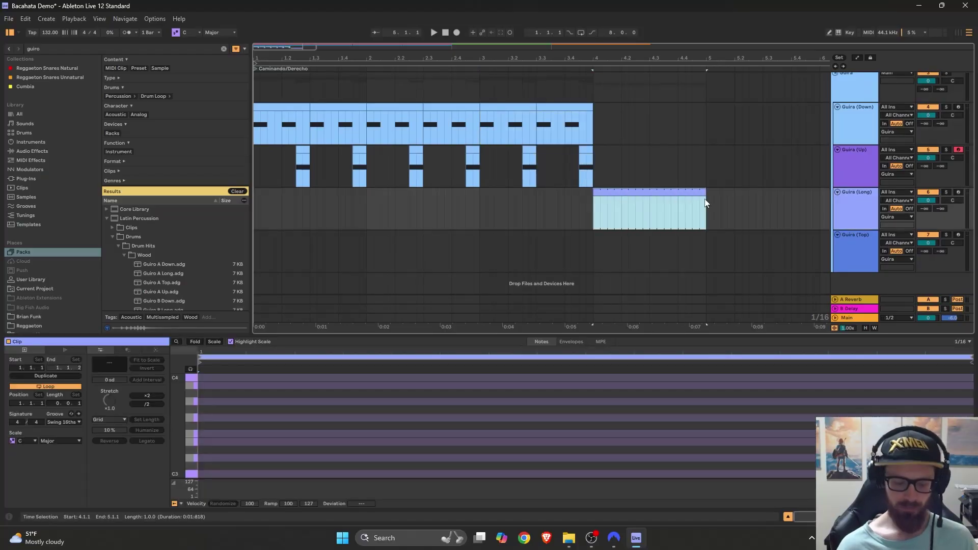
key(b)
click(206, 463)
right_click(239, 458)
click(320, 409)
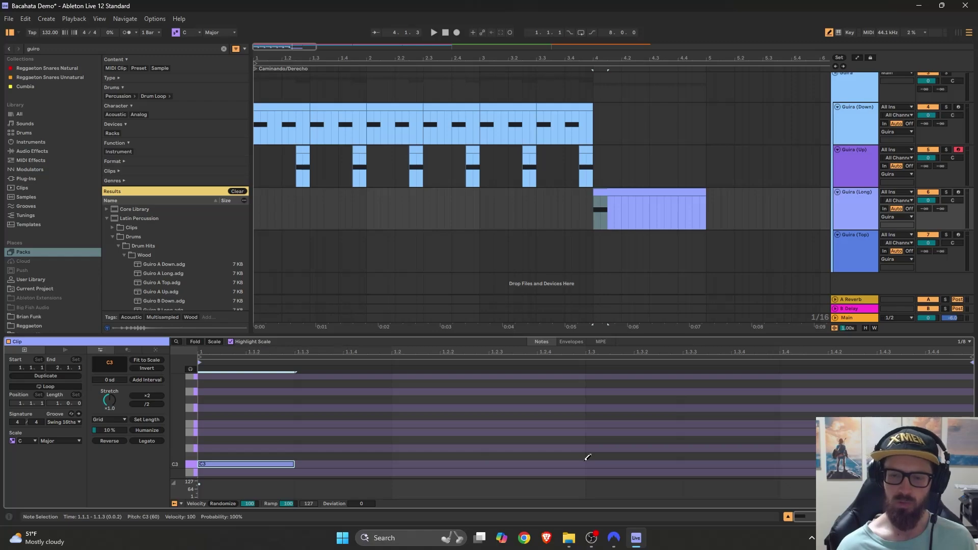
- Add C3 eighth notes on 1.2.3 and 1.4.1 of the Guira (Long) clip and play the four-bar guira pattern from the start
click(794, 462)
key(Delete)
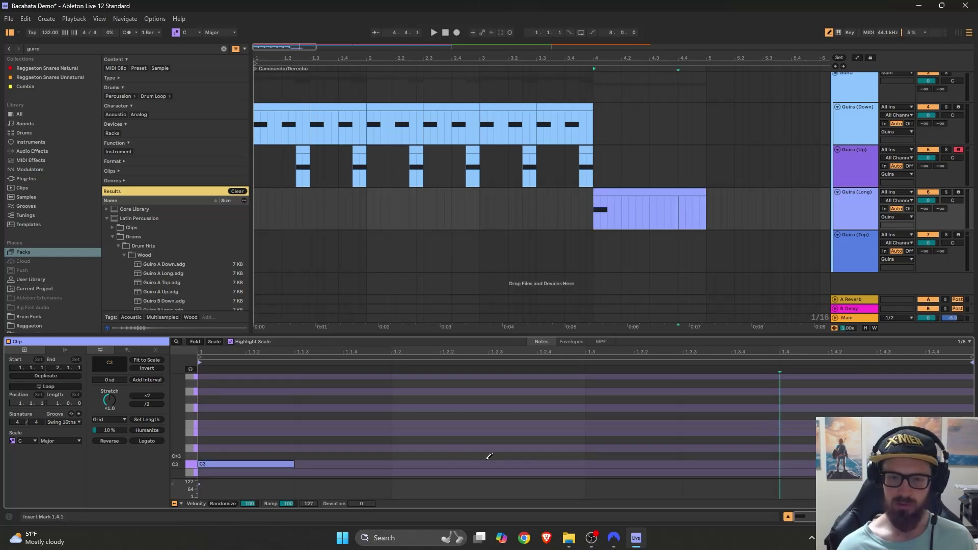
click(522, 463)
click(795, 463)
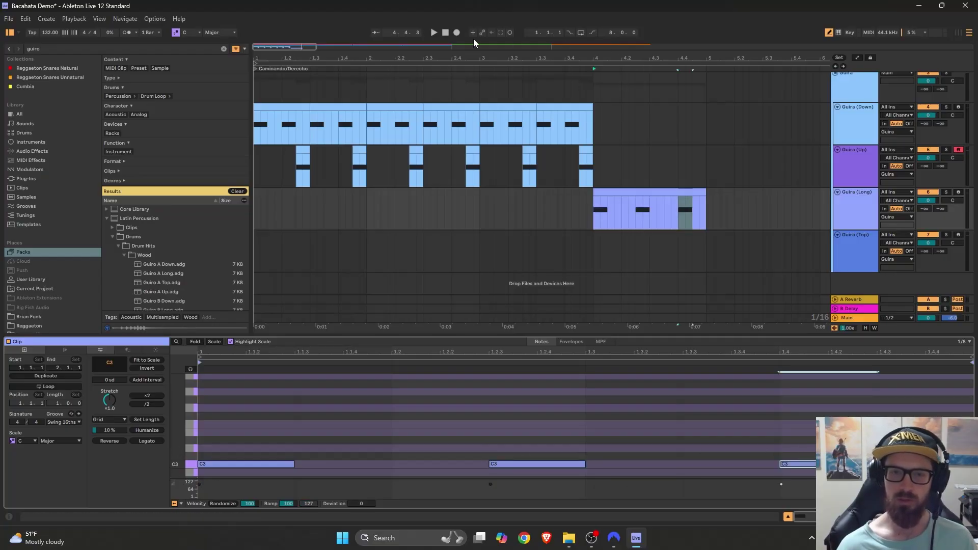
click(446, 32)
key(space)
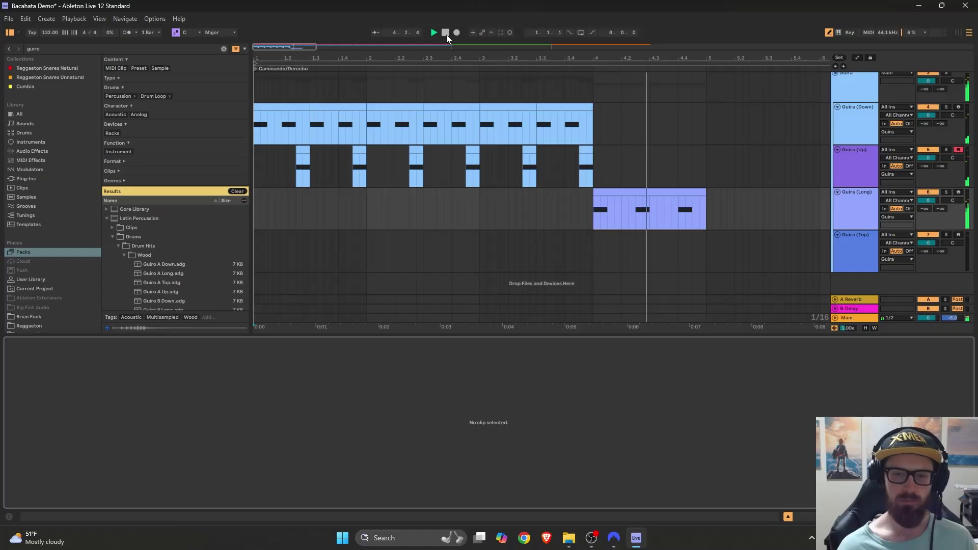
click(446, 36)
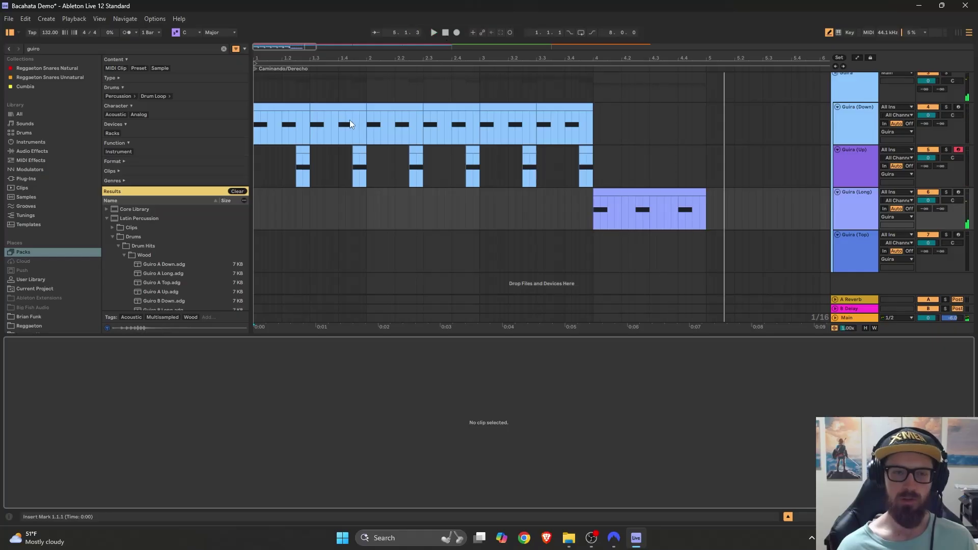
- Consolidate the Guira (Down) and Guira (Up) clips across bars 1 to 3 and duplicate the four-bar guira pattern into bars 5 to 8
click(294, 110)
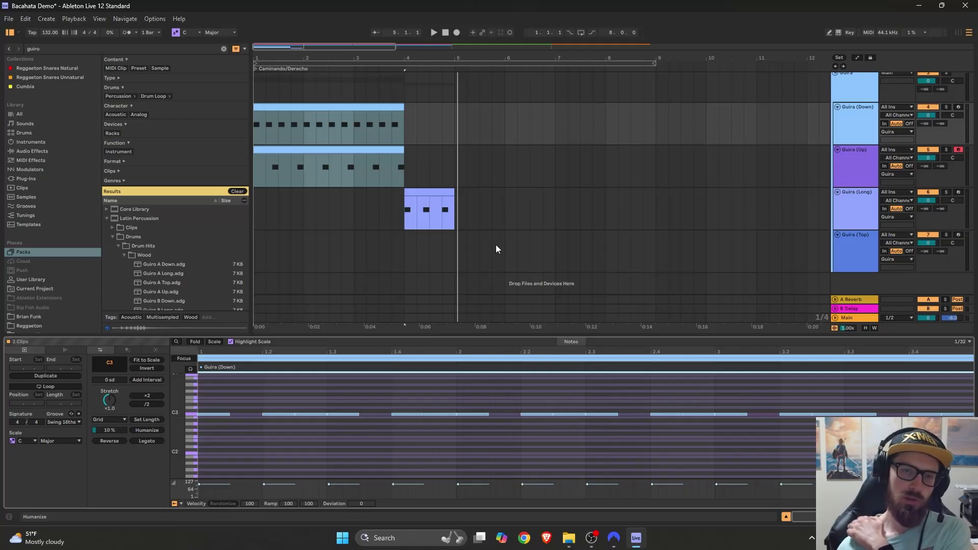
click(454, 200)
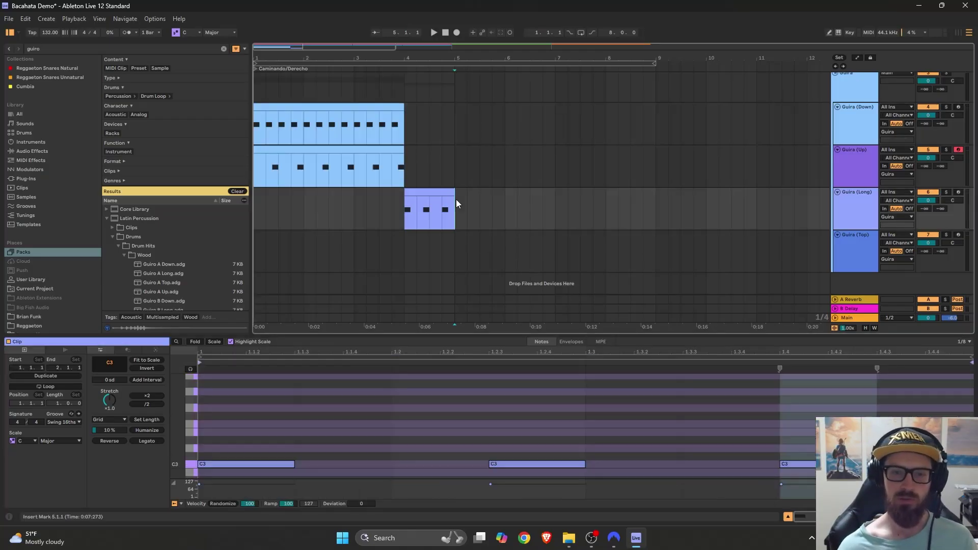
shift+click(266, 107)
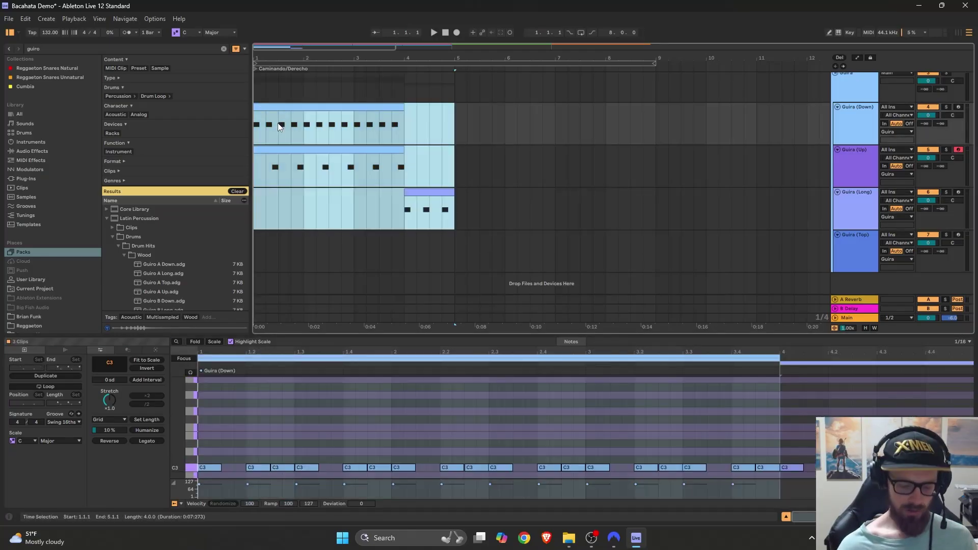
key(ctrl+d)
- Split the second Guira (Down) clip at 6.3 and shorten the C3 note at the split to a 1/32 note
click(524, 120)
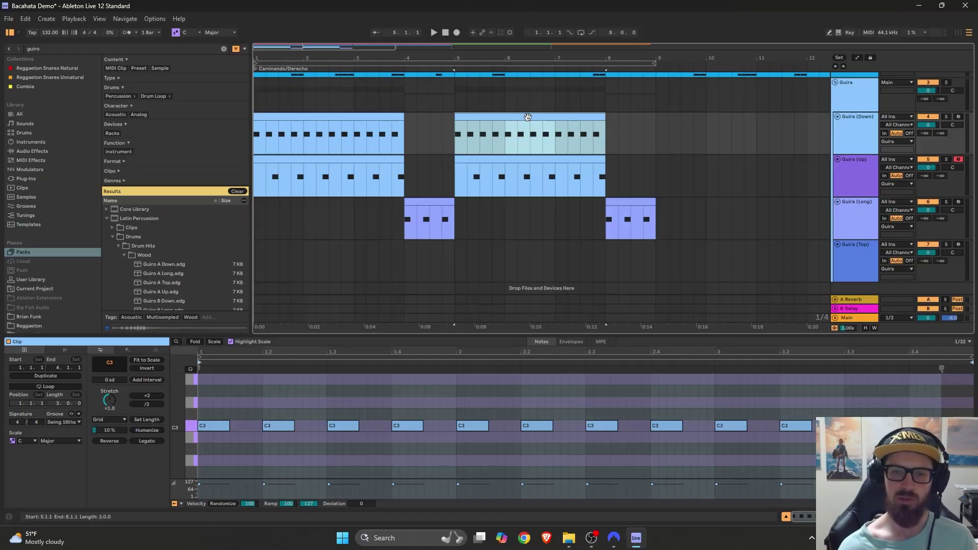
click(523, 122)
drag(477, 61, 477, 69)
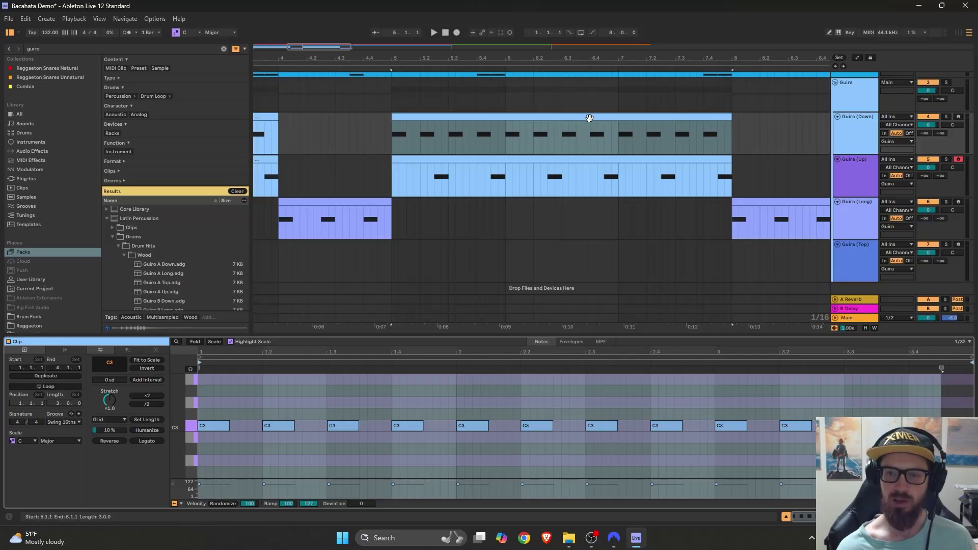
click(605, 119)
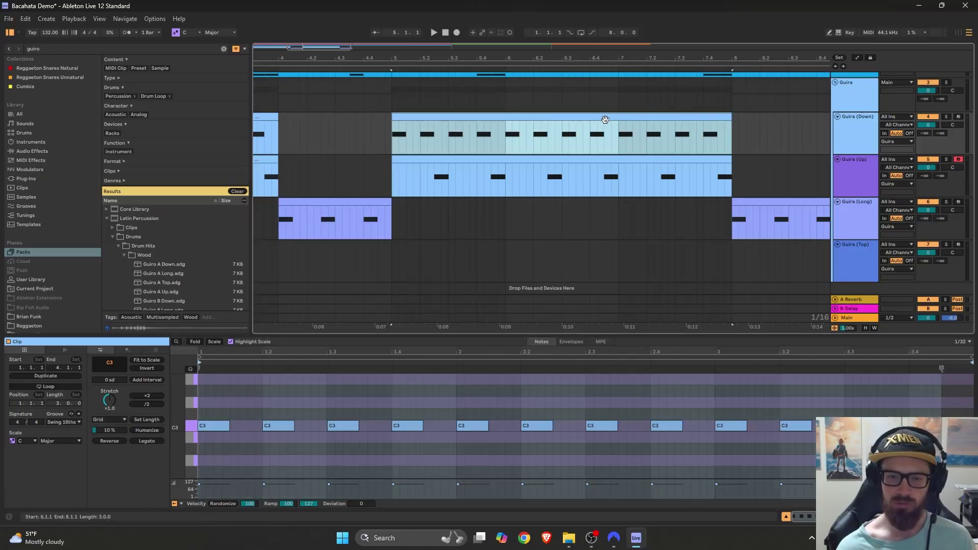
shift+click(562, 130)
scroll(566, 131, up, 1)
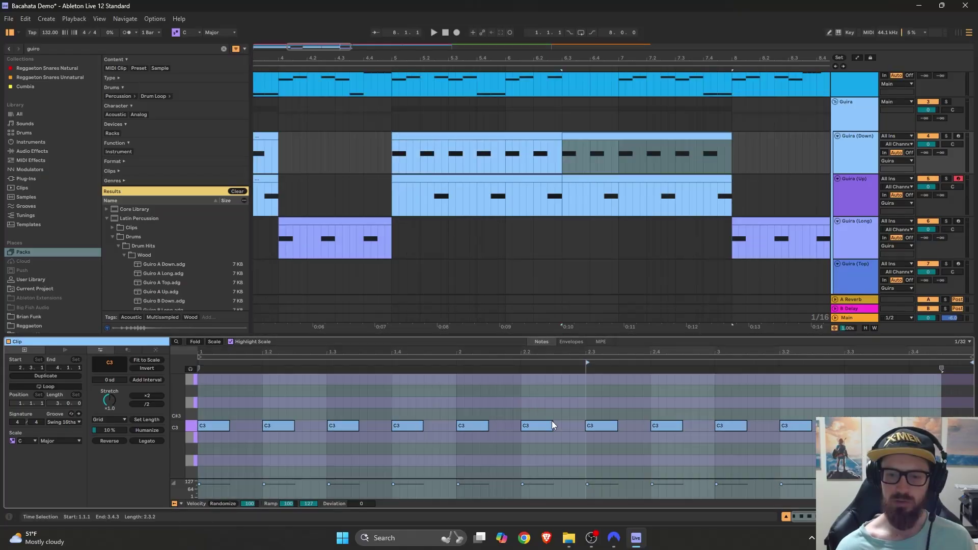
click(609, 425)
drag(617, 426, 592, 426)
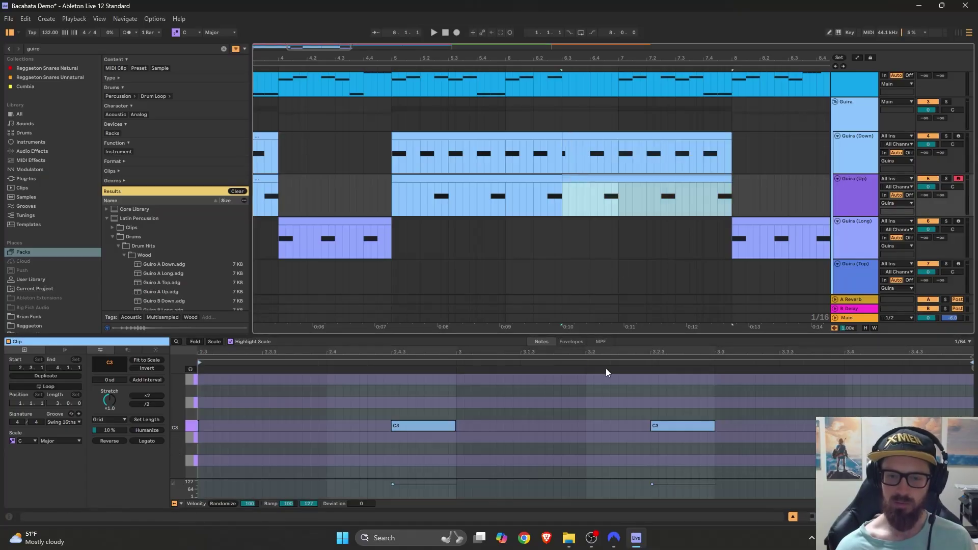
- Add a short C3 note at 2.3.4 in the split Guira (Down) clip and play the fill back
scroll(602, 421, up, 3)
key(b)
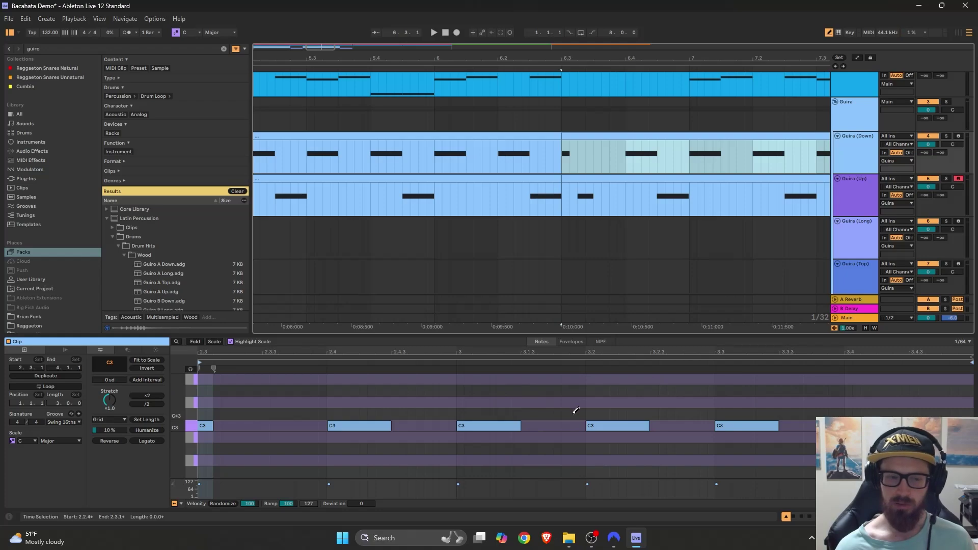
right_click(266, 426)
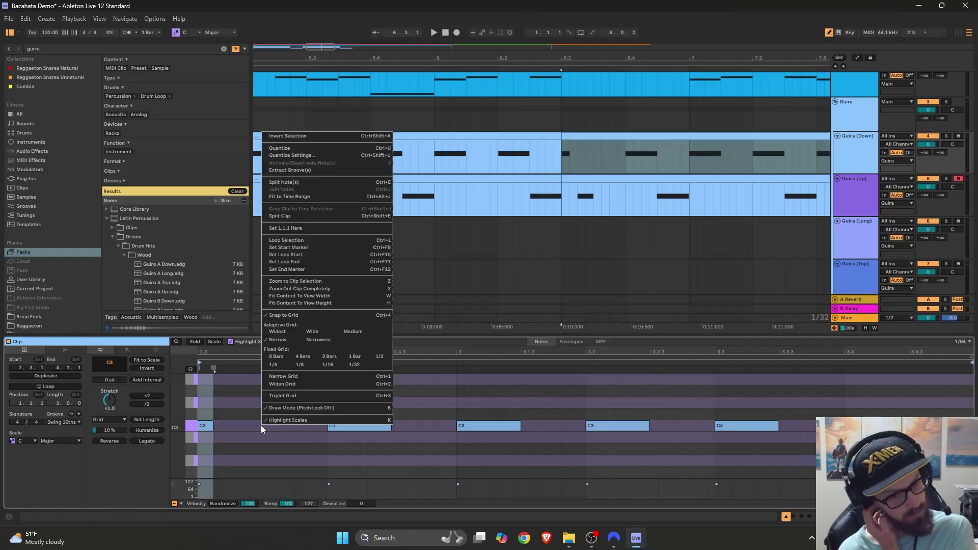
click(286, 379)
click(305, 426)
key(space)
- Duplicate the eight-bar Guira (Down), Guira (Up) and Guira (Long) pattern into bars 9 to 16
key(ctrl+a)
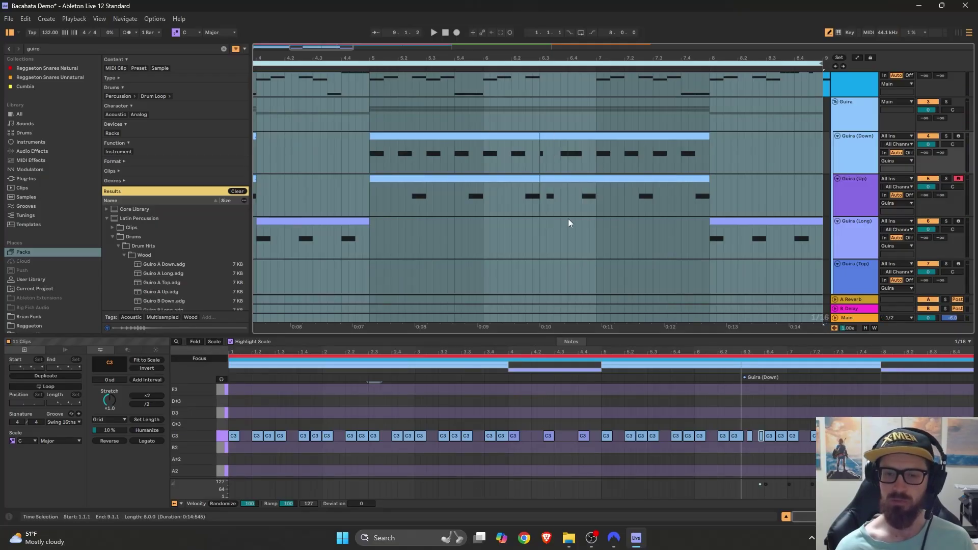
key(z)
key(x)
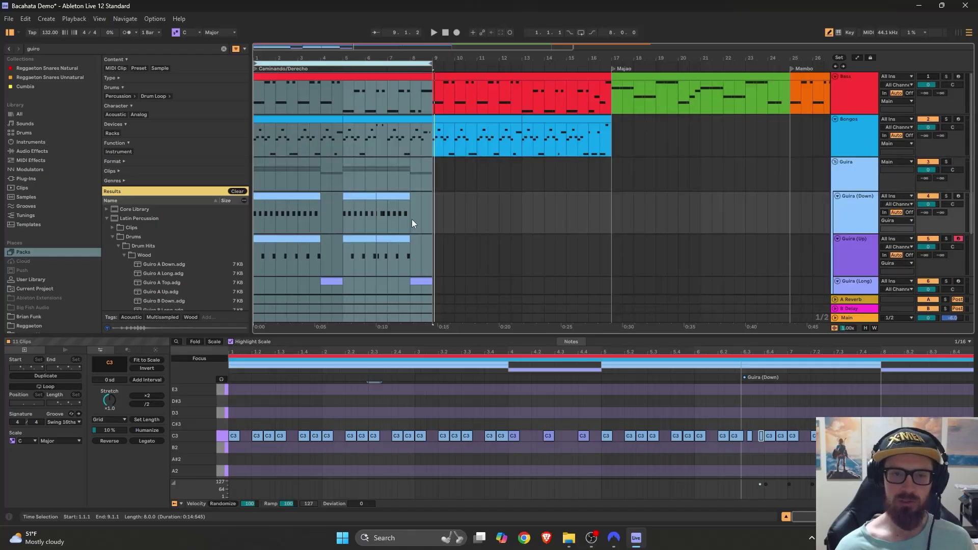
click(844, 85)
click(306, 199)
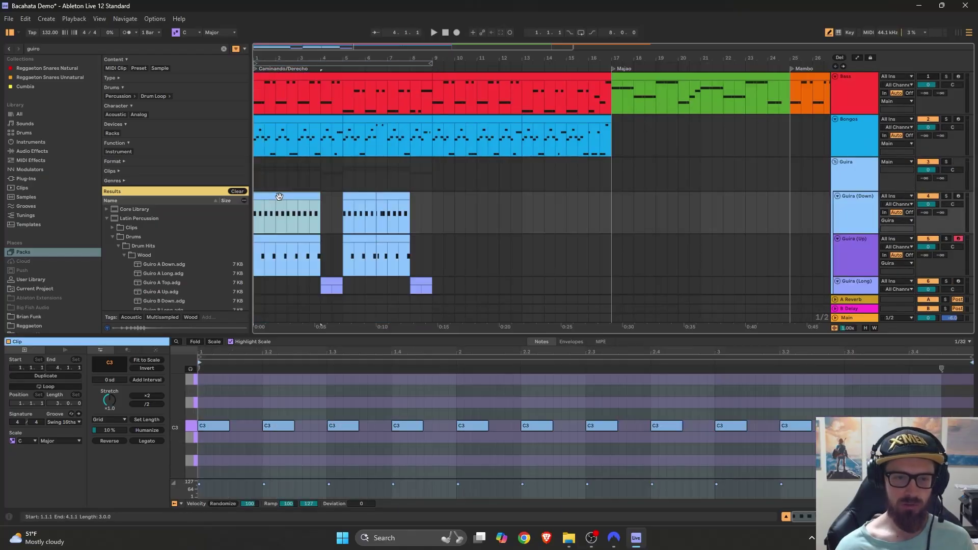
scroll(450, 273, down, 1)
scroll(450, 273, down, 1)
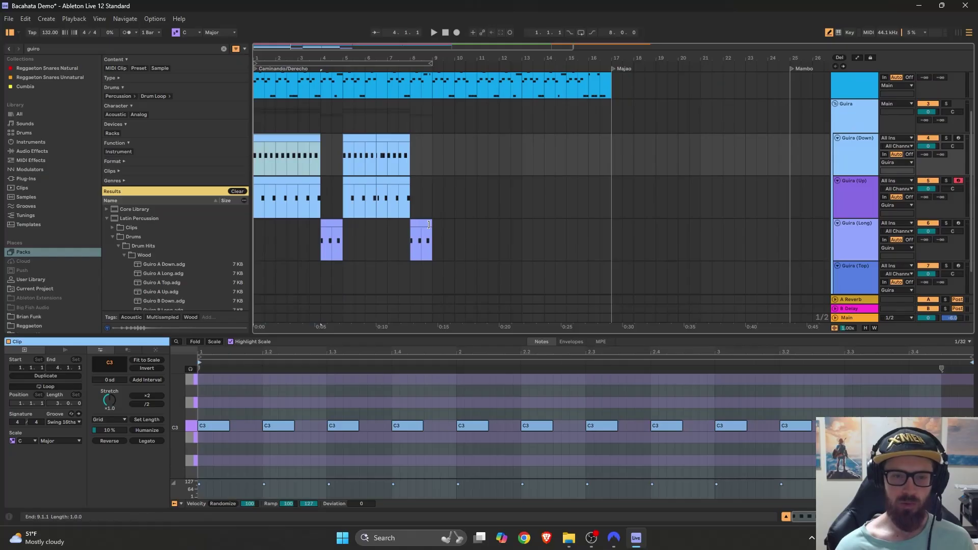
shift+click(430, 223)
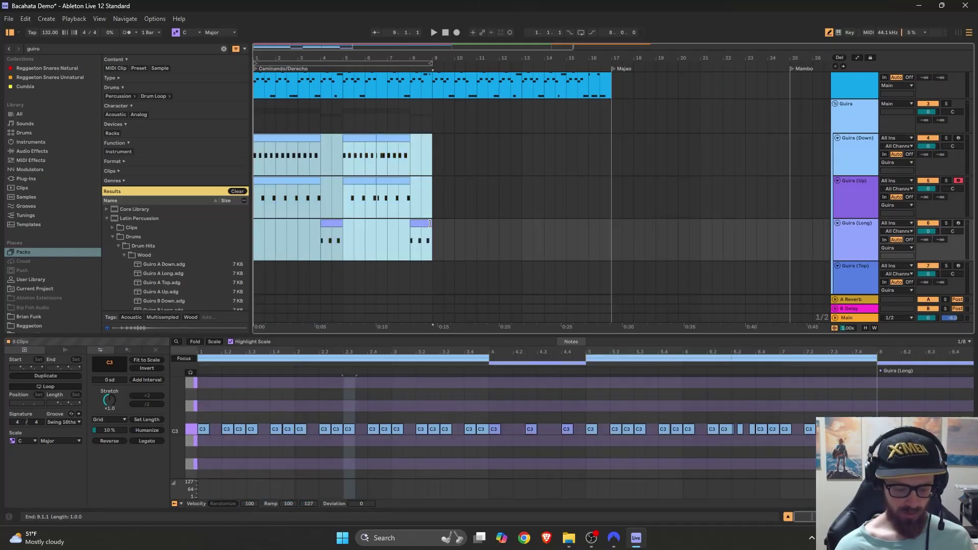
key(ctrl+d)
scroll(849, 99, up, 2)
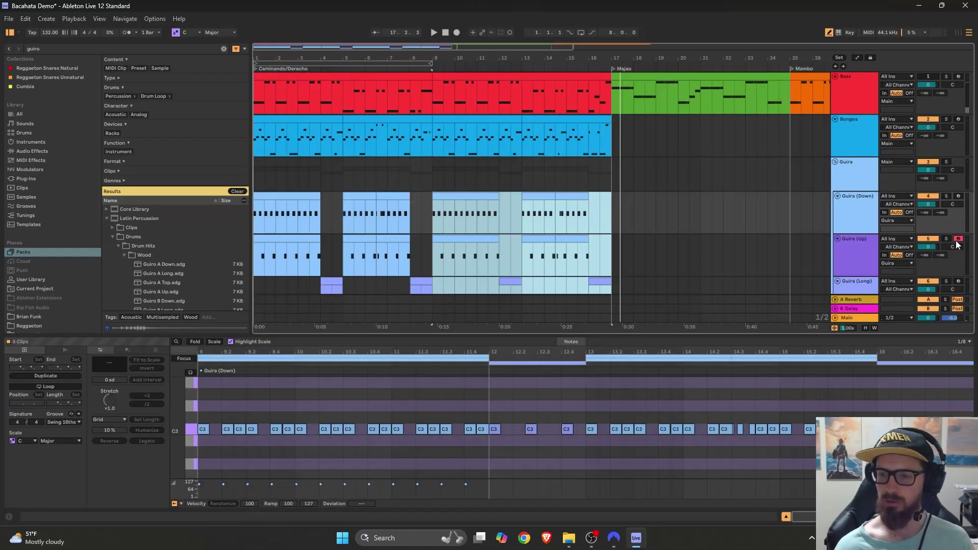
- Turn the Bass track back on and play the Caminando/Derecho section from the start with bongos and guira
click(928, 76)
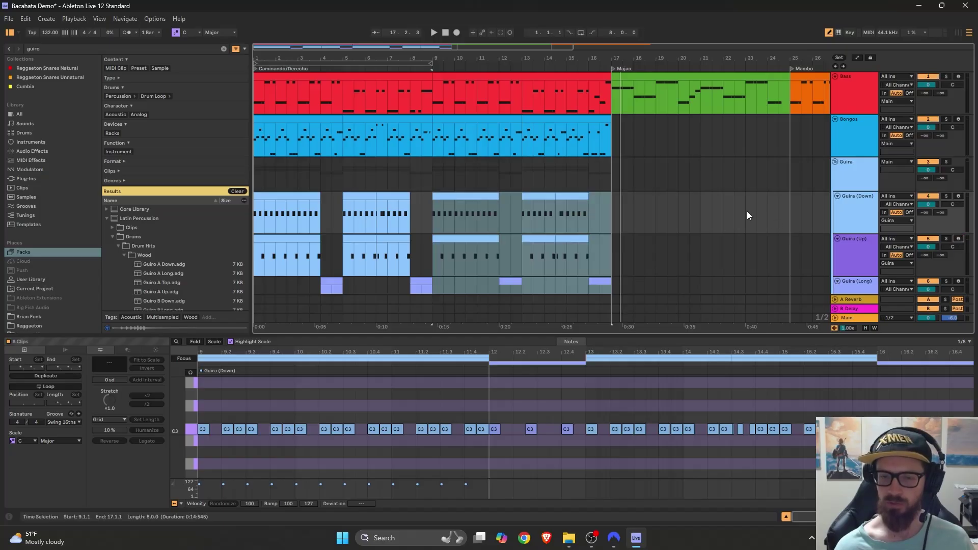
click(433, 33)
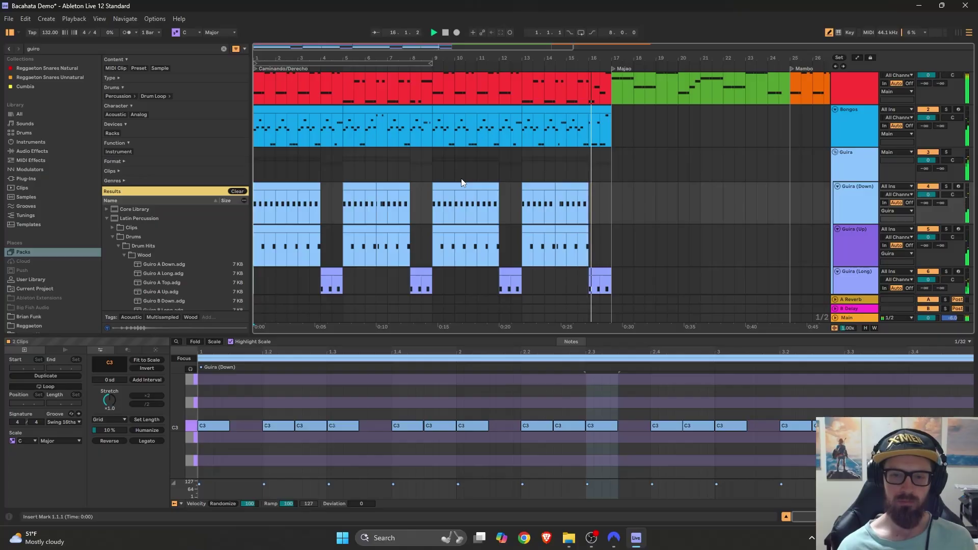
scroll(912, 105, up, 1)
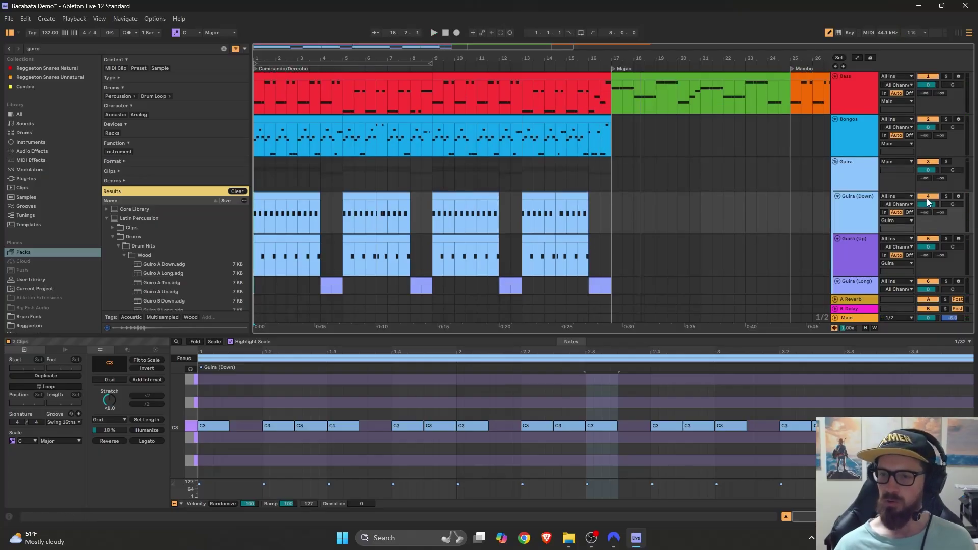
scroll(647, 152, right, 3)
scroll(647, 152, left, 3)
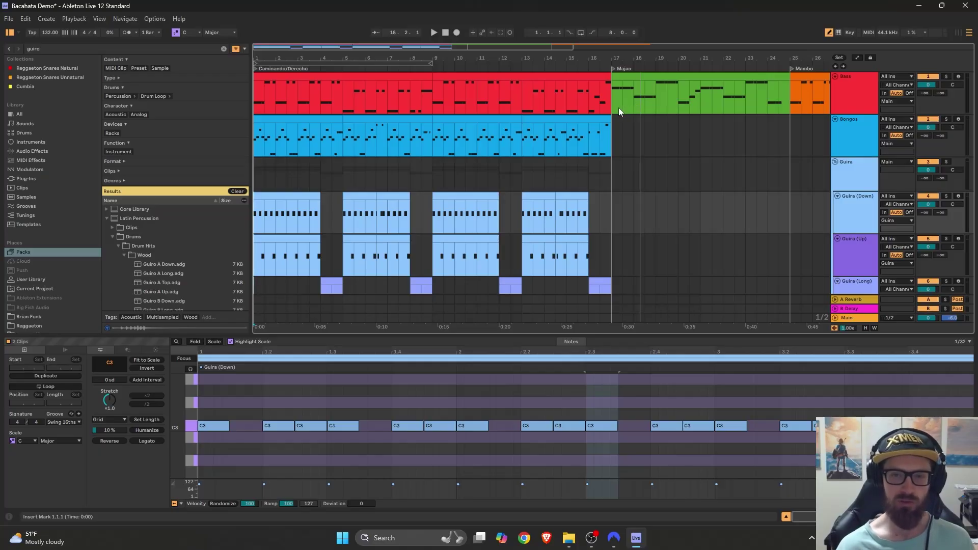
- Create a single eight-bar clip on the Bongos track across bars 17 to 24, colour it turquoise and open its notes
click(612, 119)
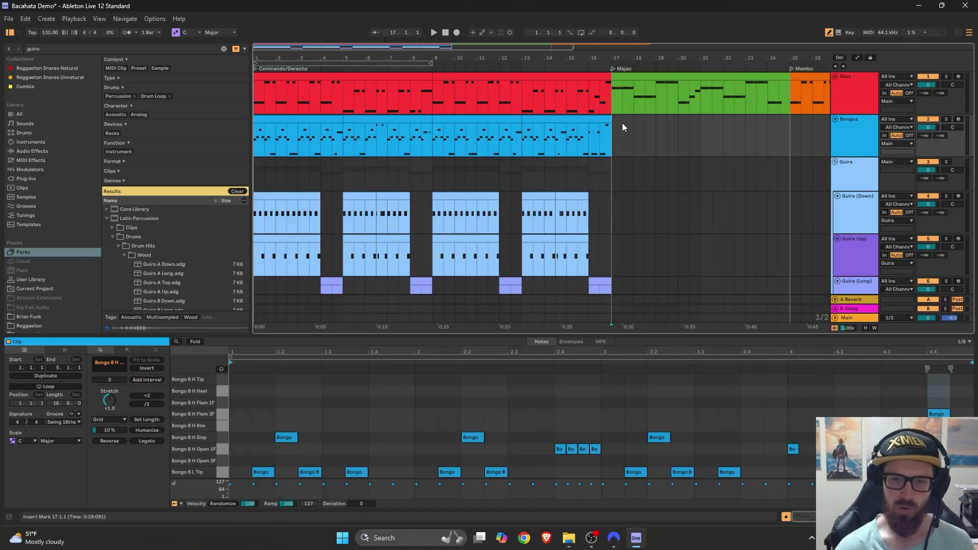
drag(615, 122, 790, 123)
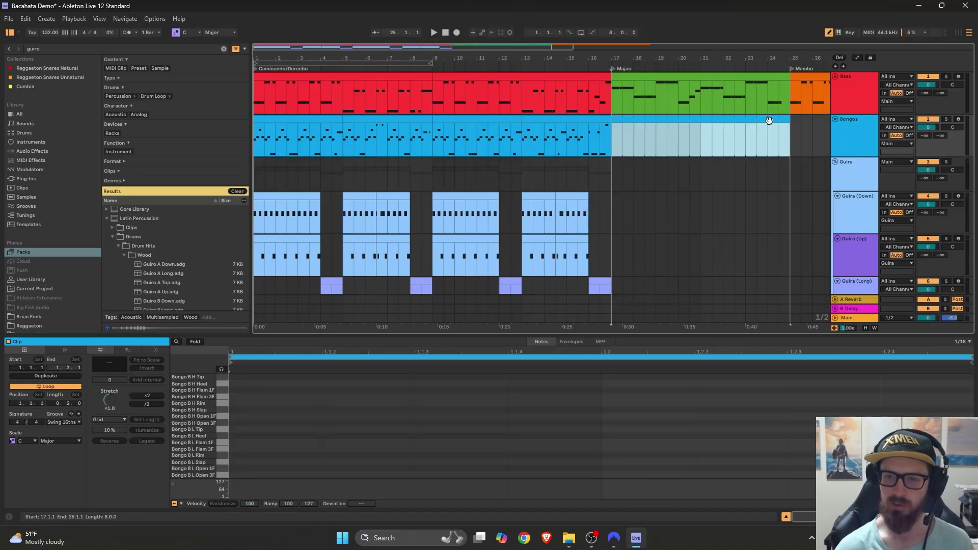
right_click(769, 121)
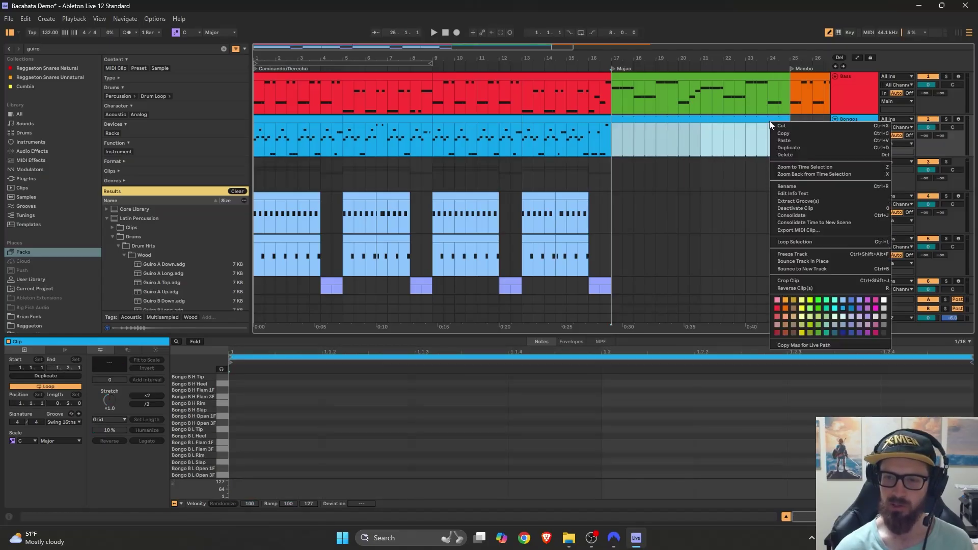
click(836, 302)
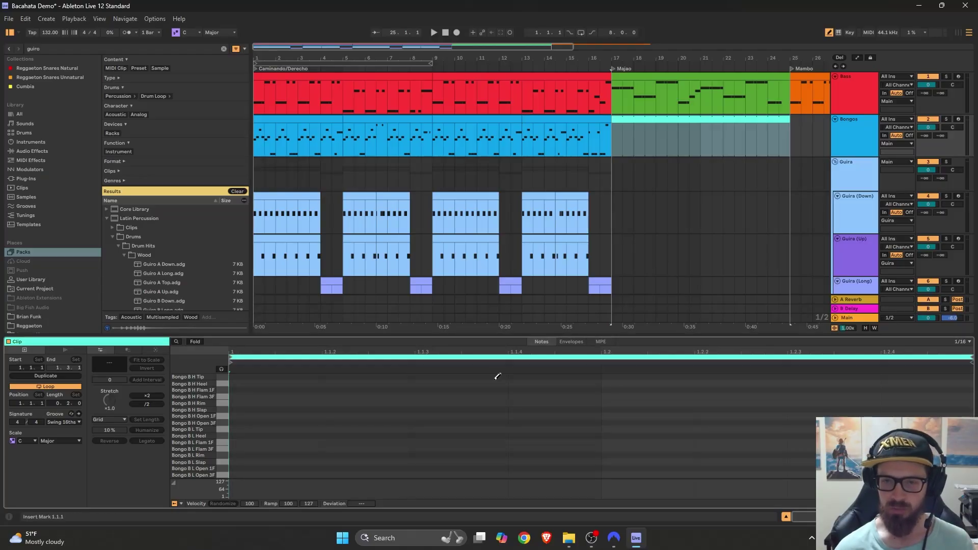
click(641, 130)
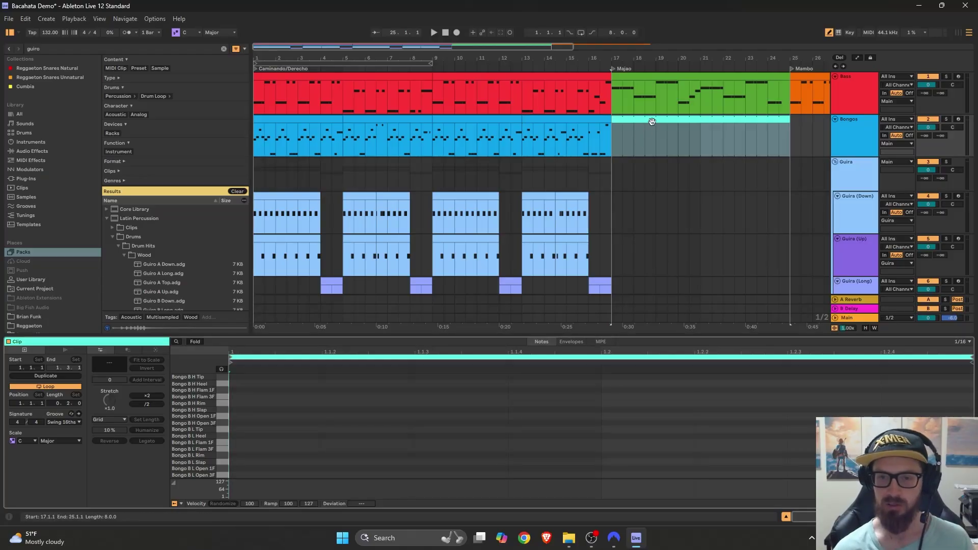
double_click(636, 136)
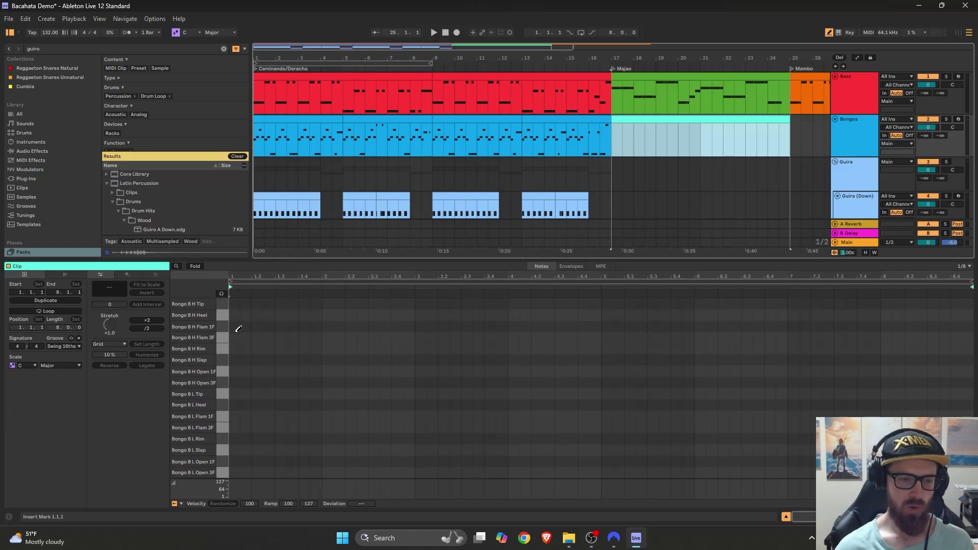
- On a 1/4 grid, draw Bongo B H Slap notes on beats 1 to 3 and Bongo B L Open 1F on beat 4 of bars 1 and 2
right_click(268, 355)
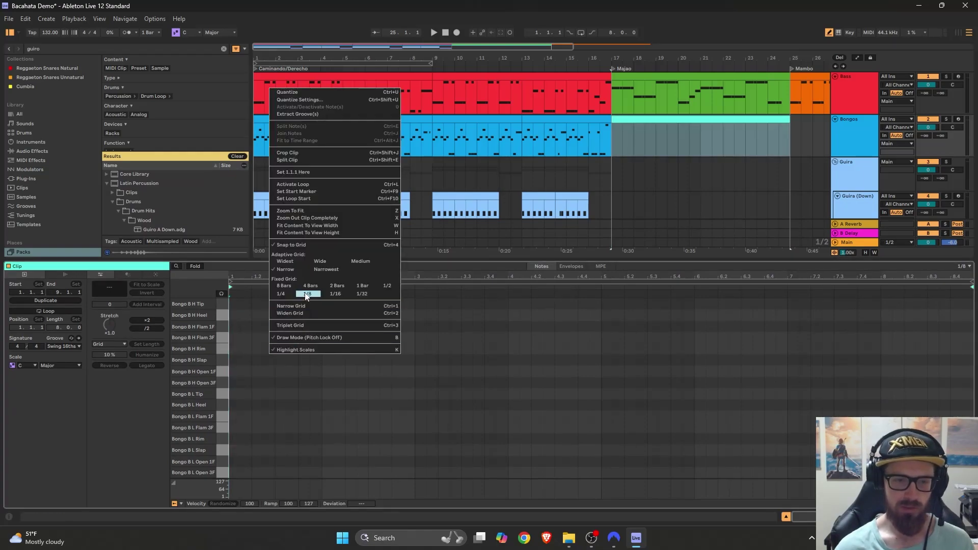
click(281, 294)
drag(238, 360, 285, 360)
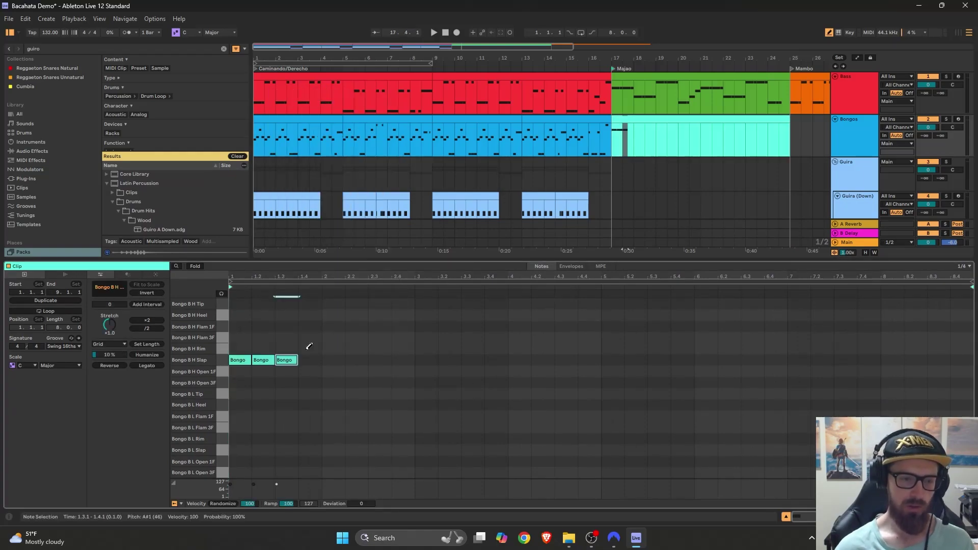
click(316, 463)
click(333, 360)
click(357, 360)
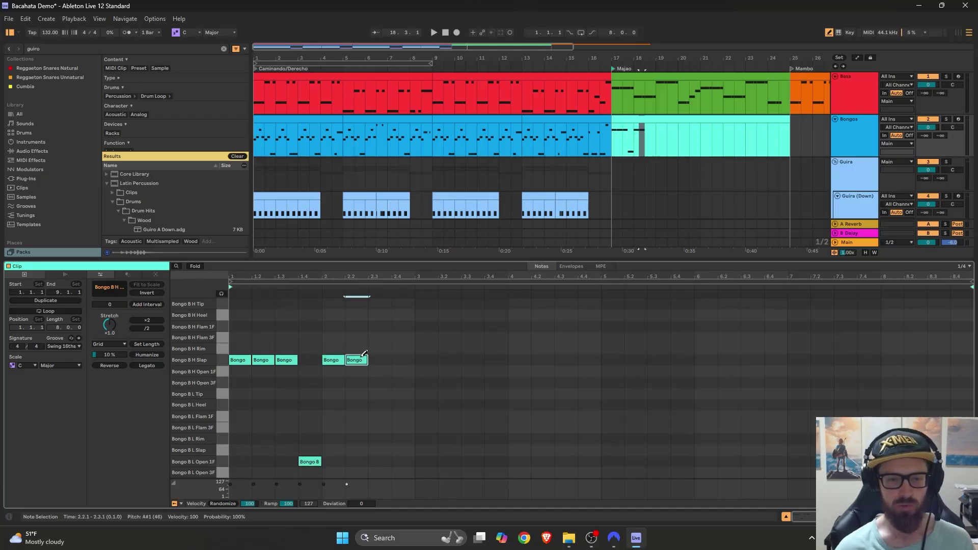
click(379, 359)
click(404, 462)
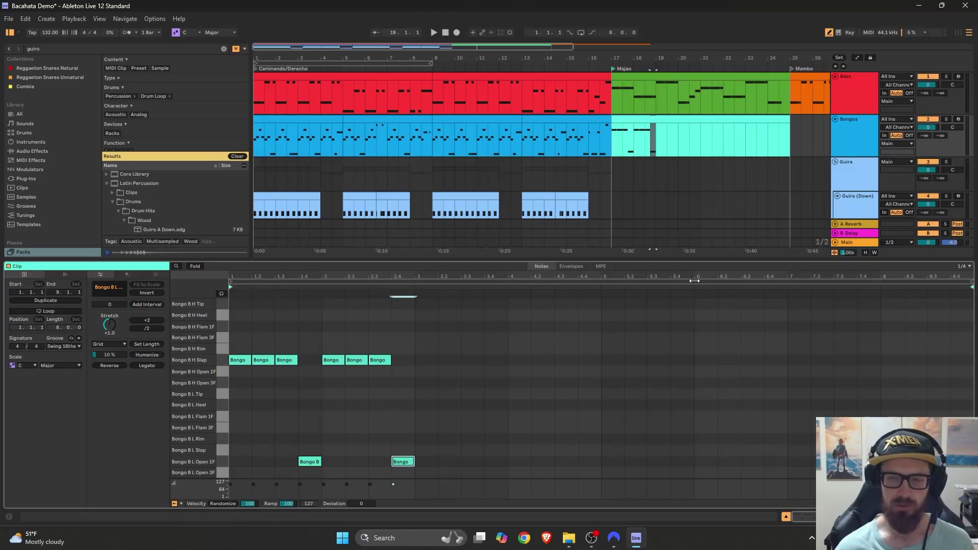
- Duplicate the two-bar bongo pattern until it fills all eight bars of the clip
key(b)
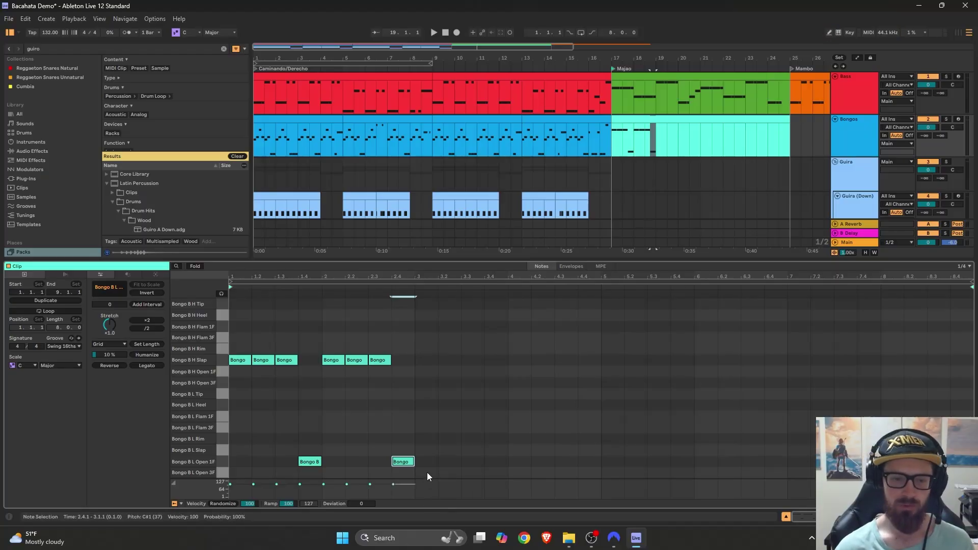
drag(427, 472, 235, 340)
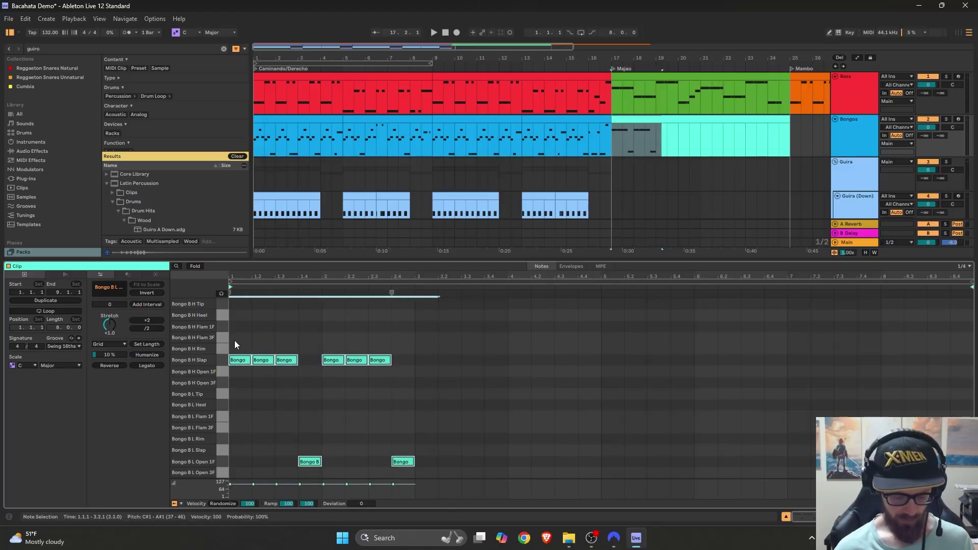
key(ctrl+d)
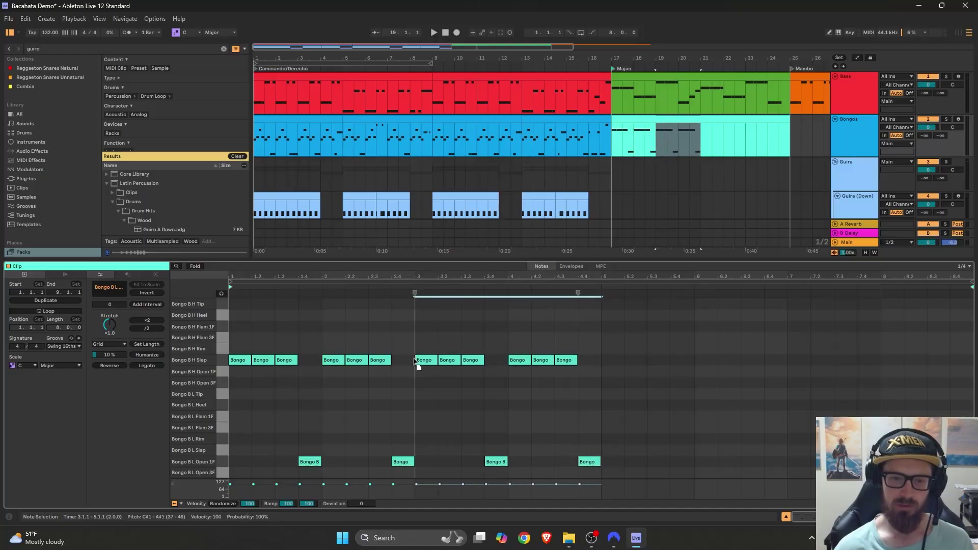
drag(601, 475, 226, 321)
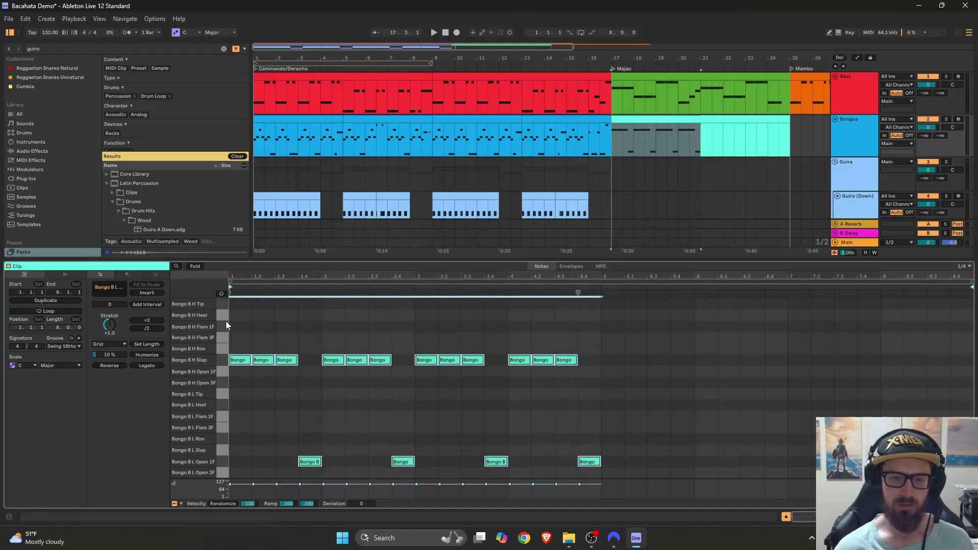
key(ctrl+d)
click(533, 415)
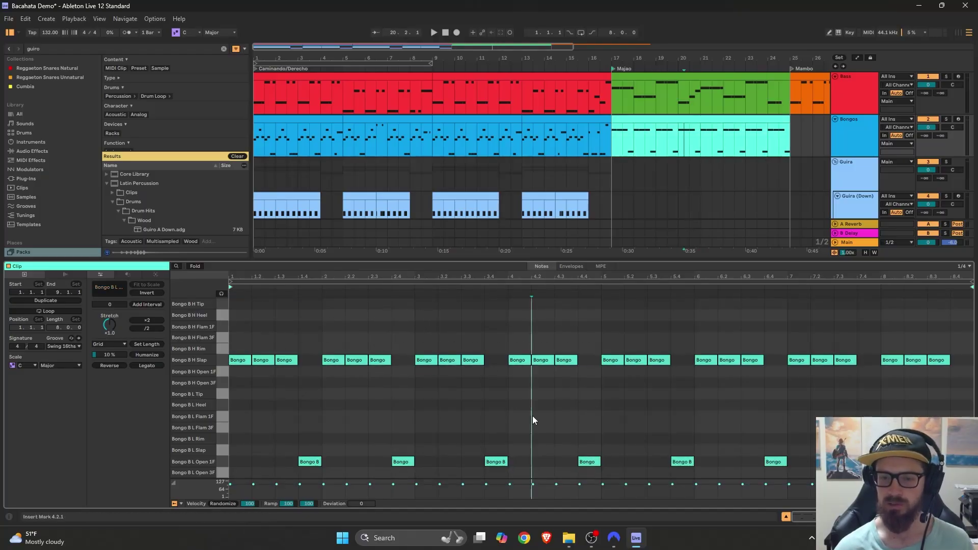
- On a 1/8 grid, turn the Bongo B L Open 1F note on beat 4 of bars 2, 4, 6 and 8 into two eighth notes
right_click(423, 431)
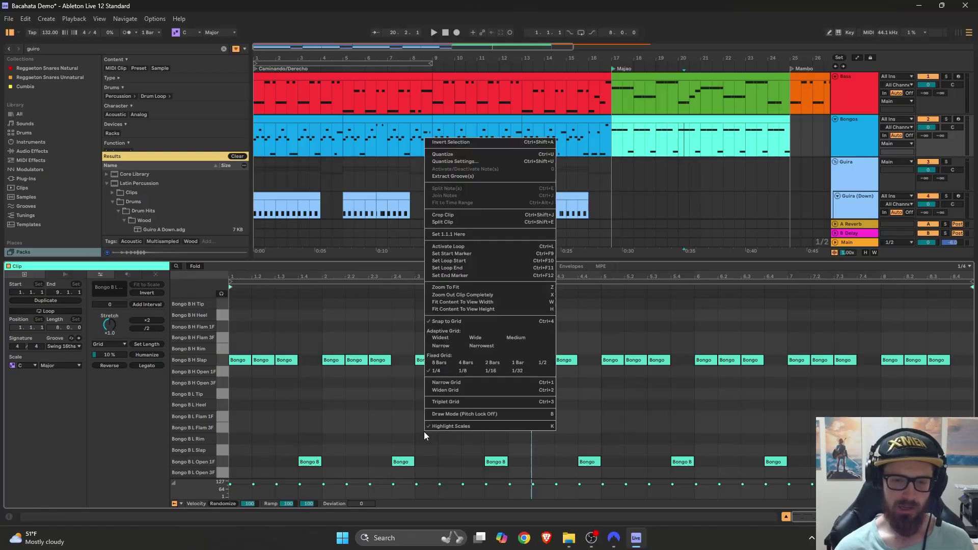
click(471, 371)
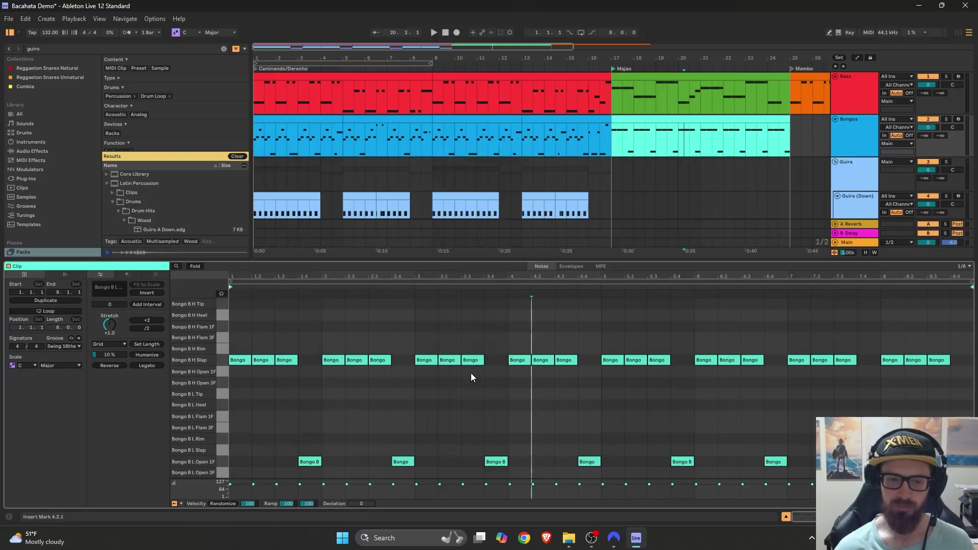
click(413, 461)
drag(413, 462, 402, 465)
key(ctrl+d)
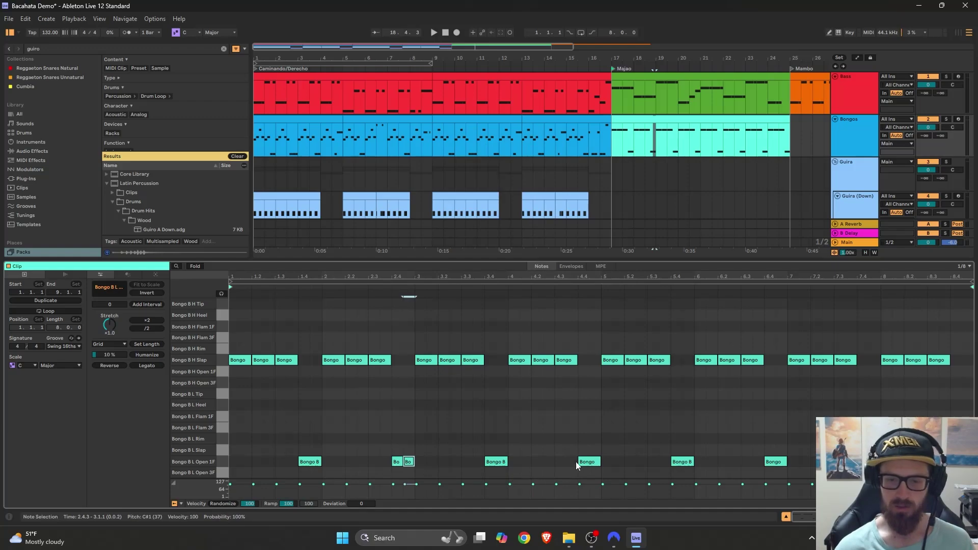
drag(601, 463, 590, 462)
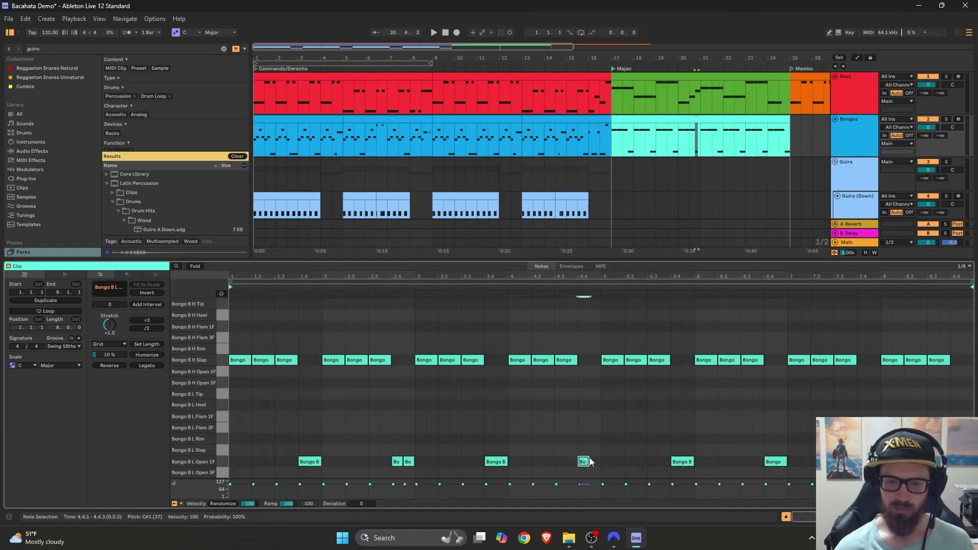
key(ctrl+d)
drag(787, 460, 776, 463)
key(ctrl+d)
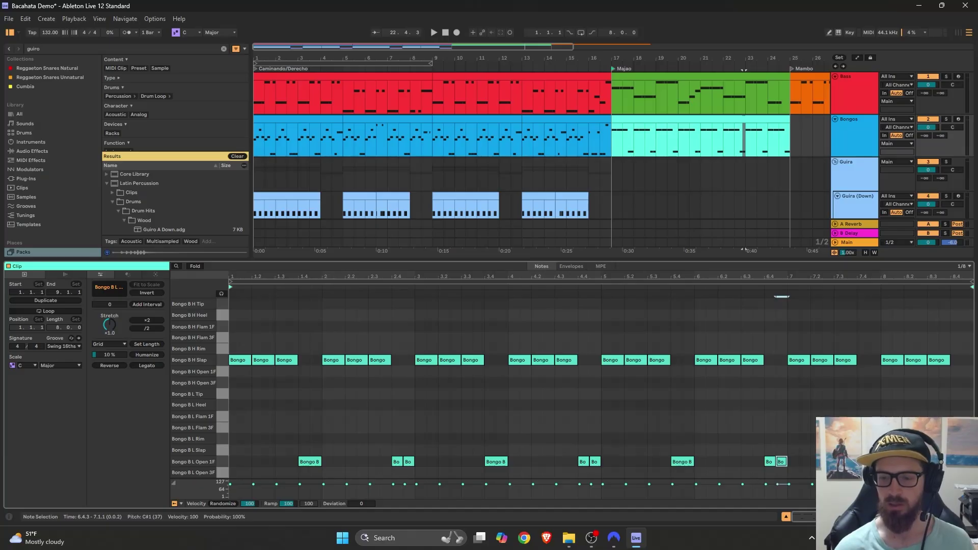
click(963, 462)
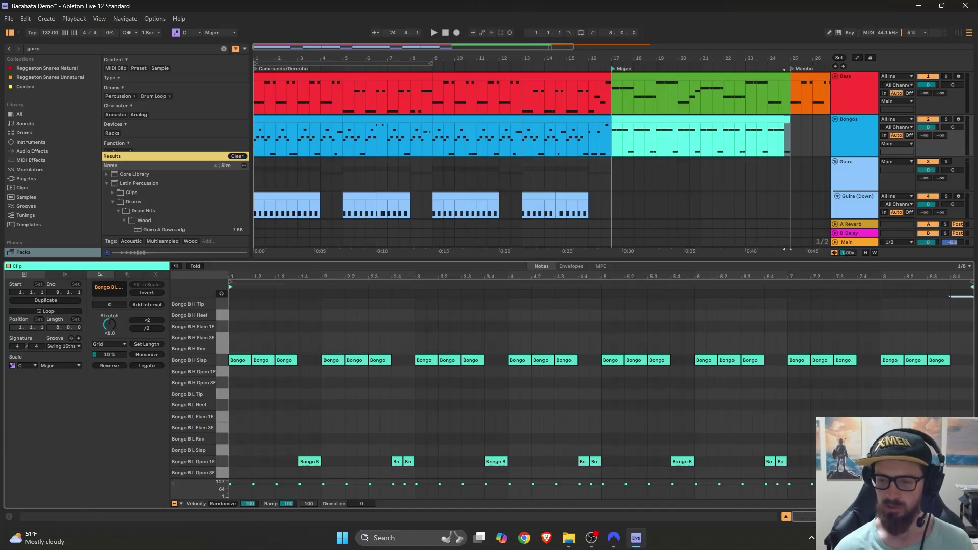
drag(950, 461, 961, 461)
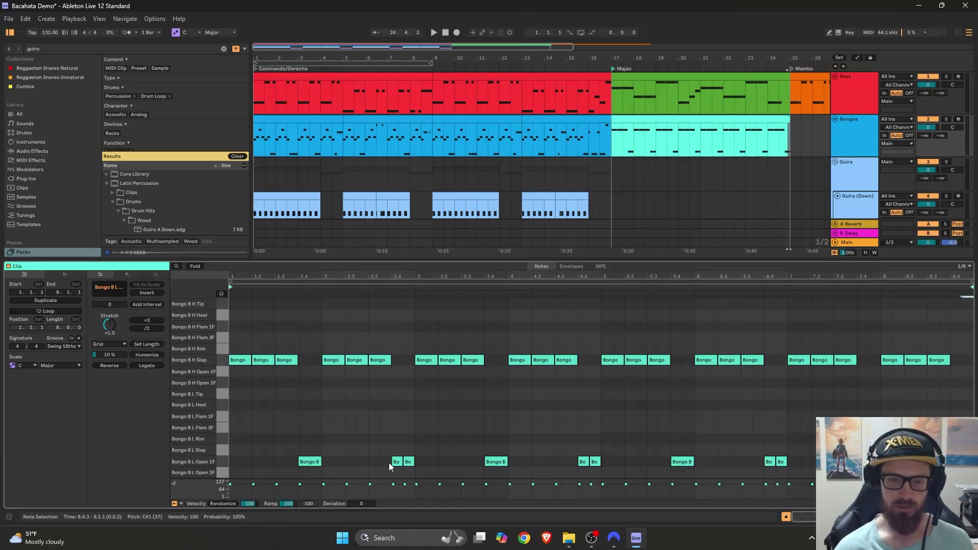
- On a 1/16 grid, draw Bongo B L Open 1F sixteenth notes across beat 4 of bars 4 and 8
right_click(592, 449)
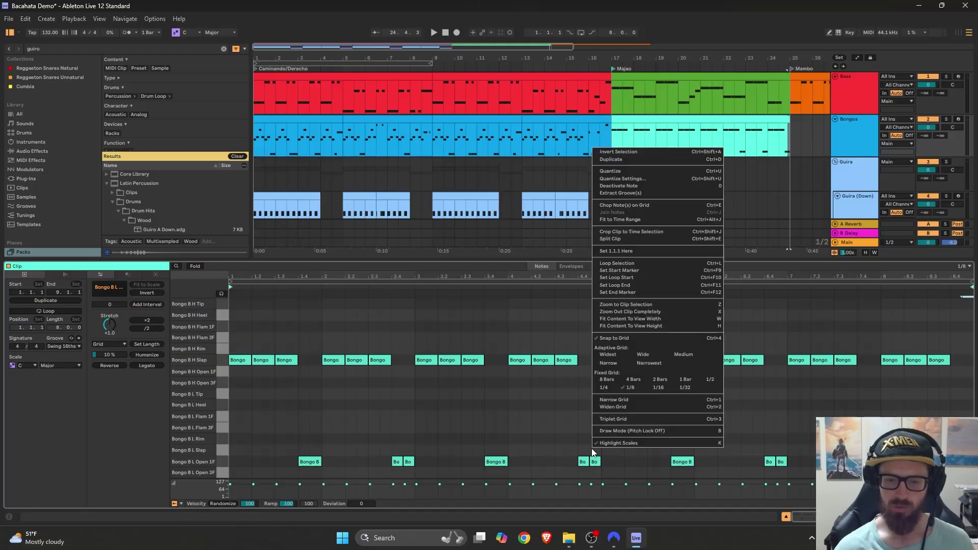
click(664, 390)
scroll(600, 464, up, 5)
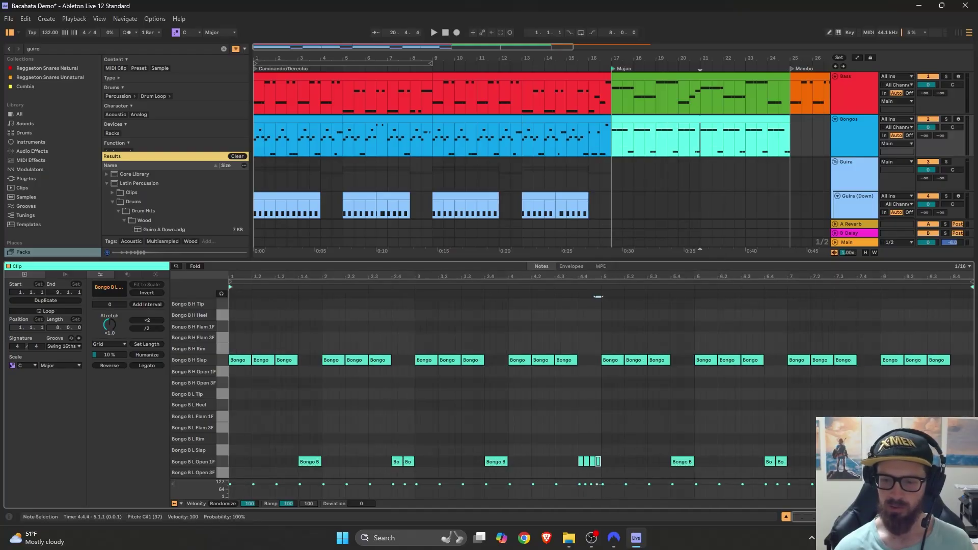
click(956, 462)
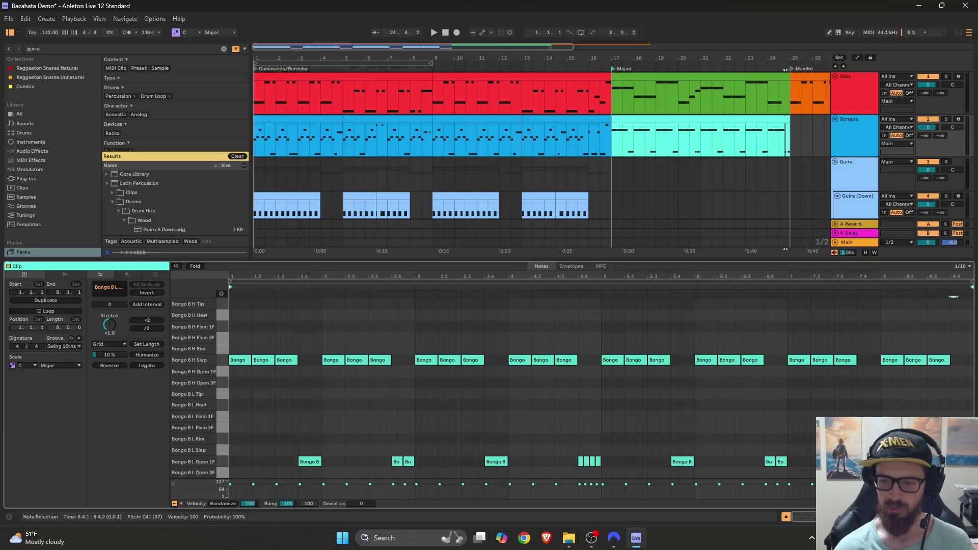
key(Right)
key(Right)
key(Right)
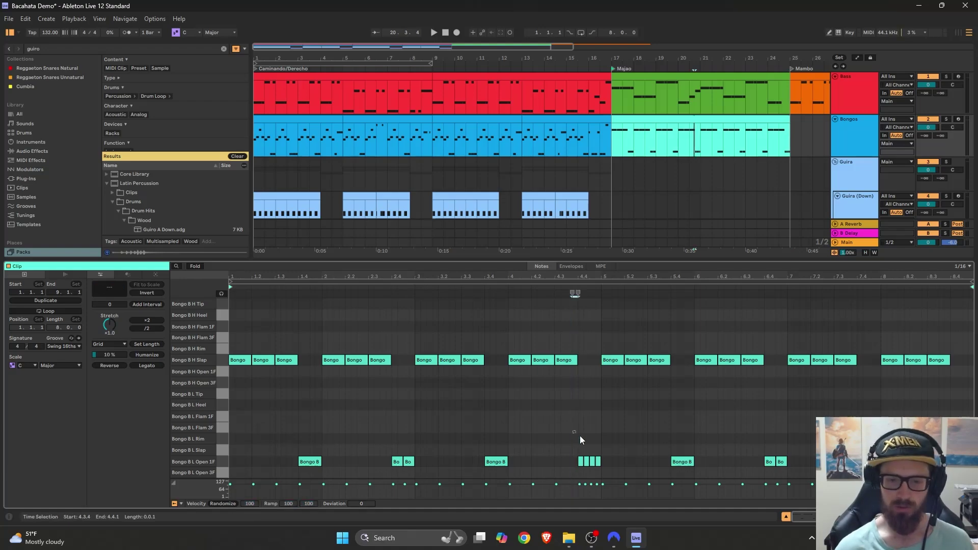
- Move the four sixteenths on beat 4 of bar 4 to Bongo B H Slap and draw a Bongo B L Open 1F sixteenth at 4.3.3
mouse_move(572, 430)
mouse_down()
mouse_move(618, 472)
mouse_move(576, 363)
mouse_up()
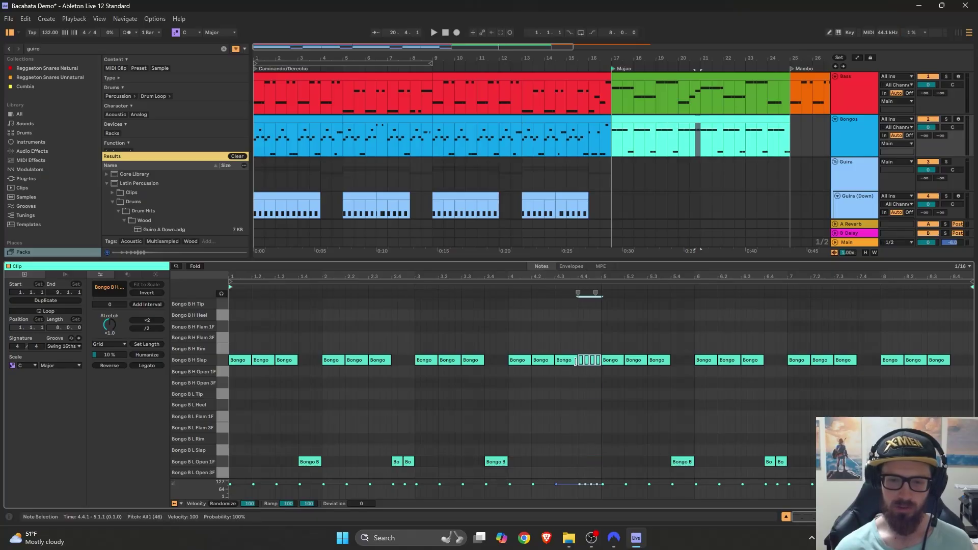
key(b)
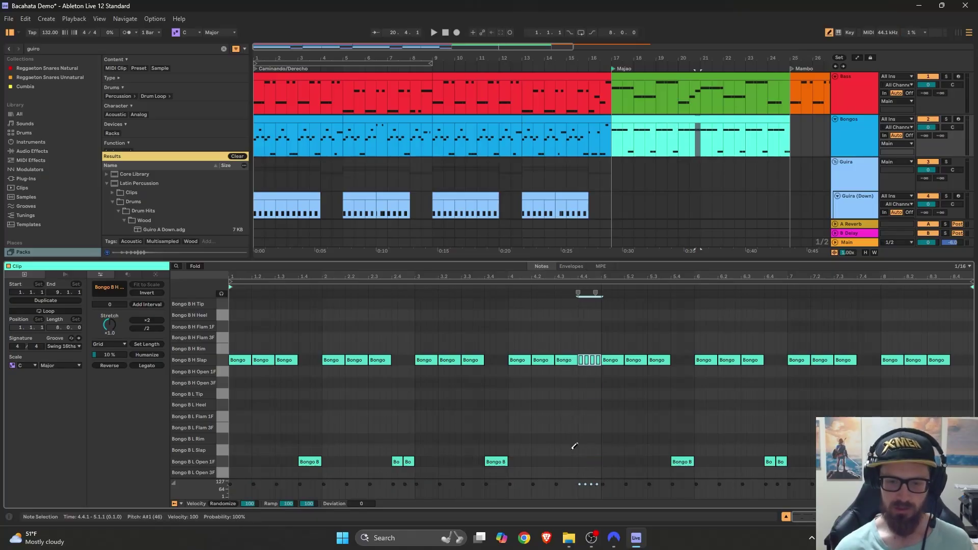
click(570, 461)
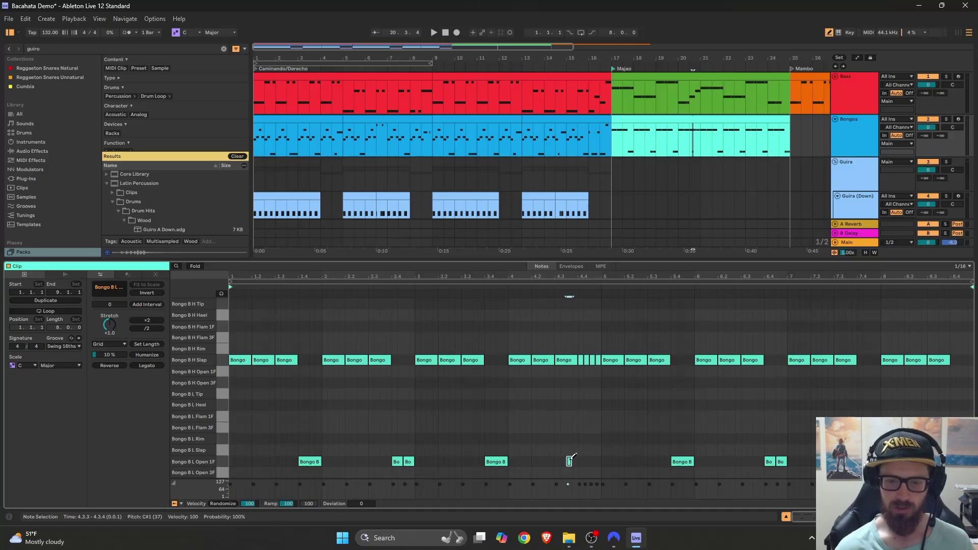
- Delete all notes in bars 7 and 8 of the bongo clip and play the arrangement from bar 23
click(829, 32)
key(Delete)
click(741, 66)
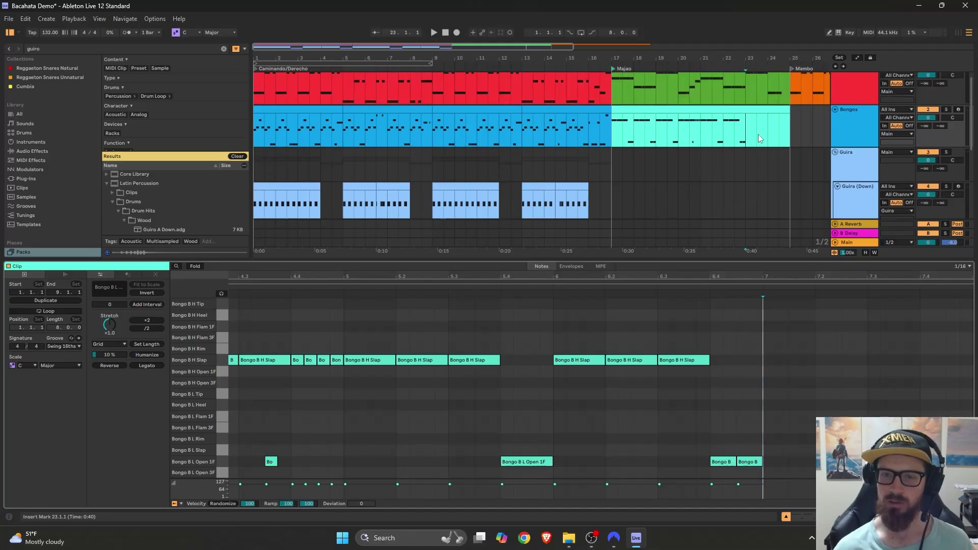
click(744, 68)
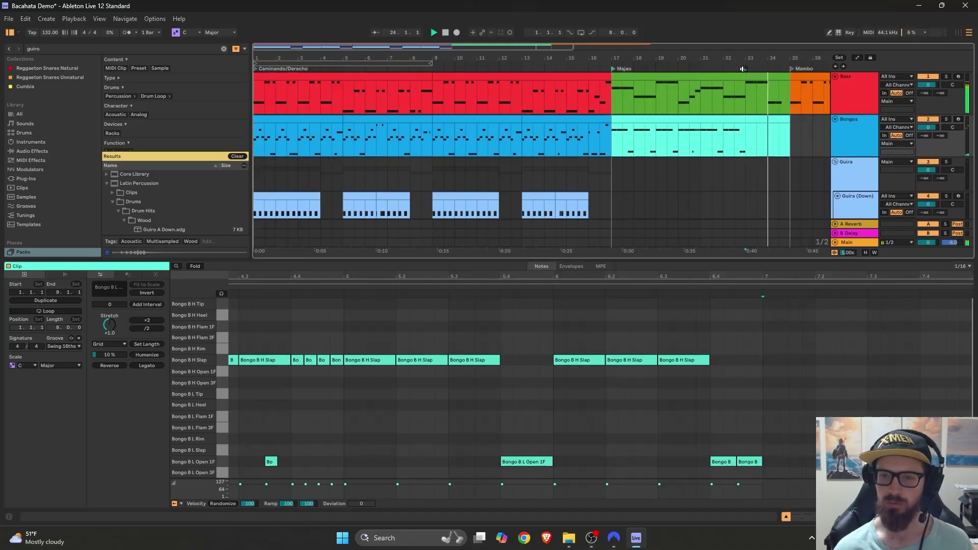
key(space)
- On a 1/16 triplet grid, draw four Bongo B L Open 1F notes from 7.1.3 and four Bongo B H Slap notes from 7.3.1
right_click(885, 417)
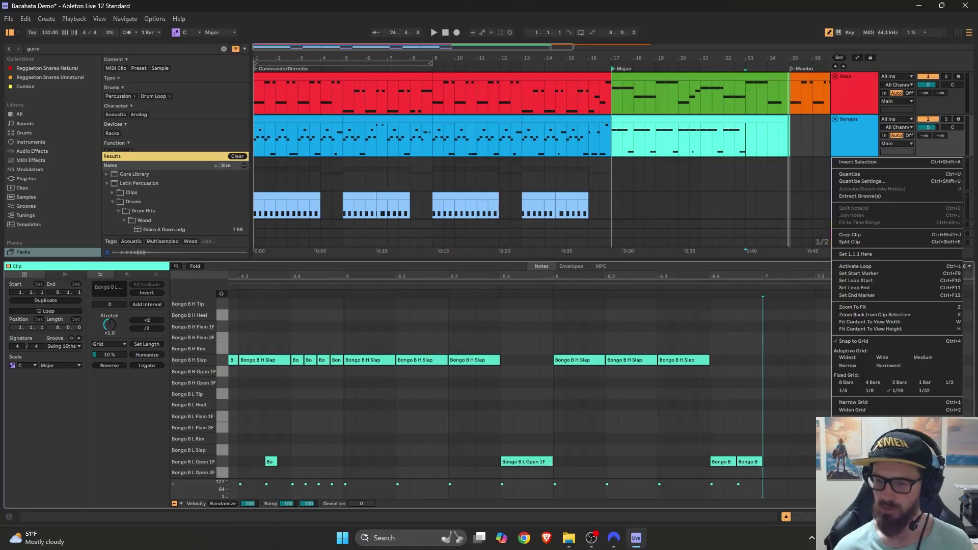
key(Escape)
click(793, 461)
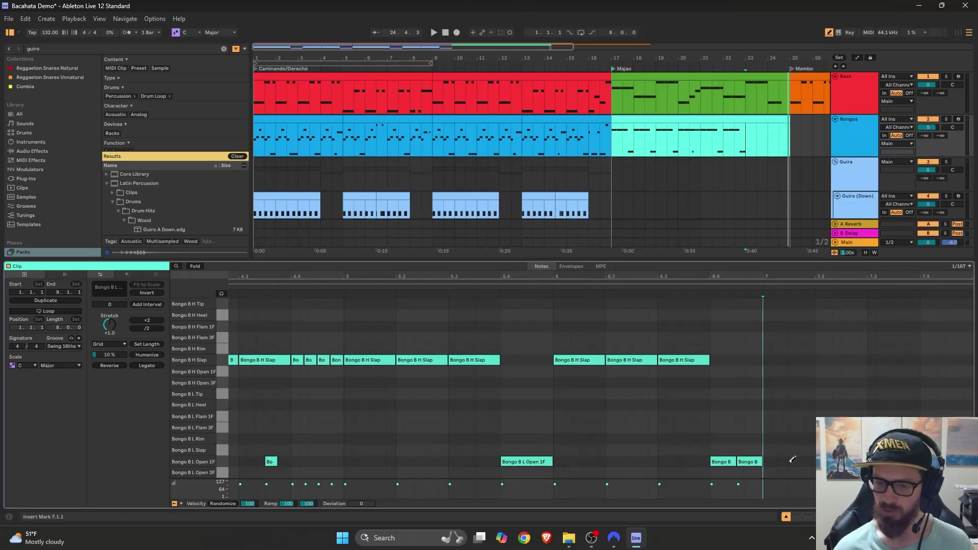
click(801, 461)
click(810, 461)
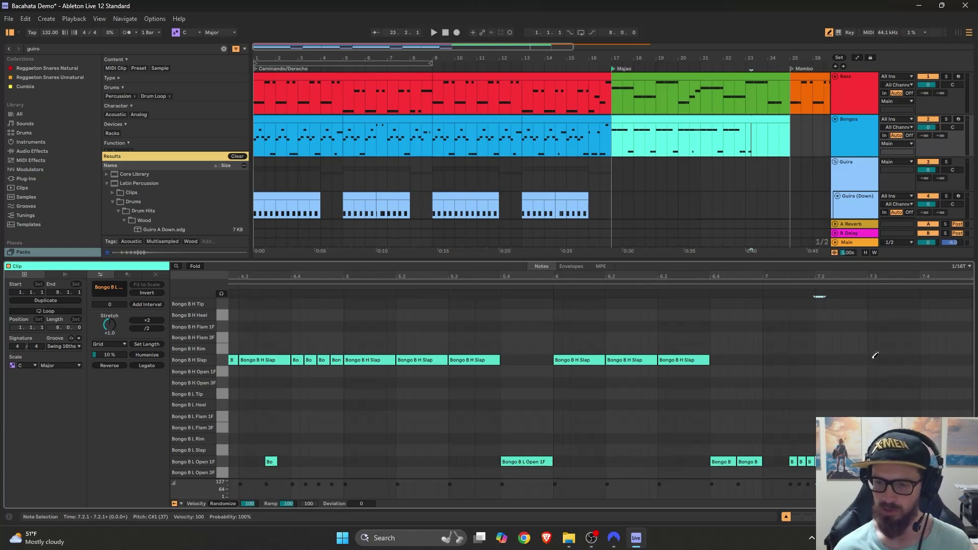
click(871, 360)
click(881, 360)
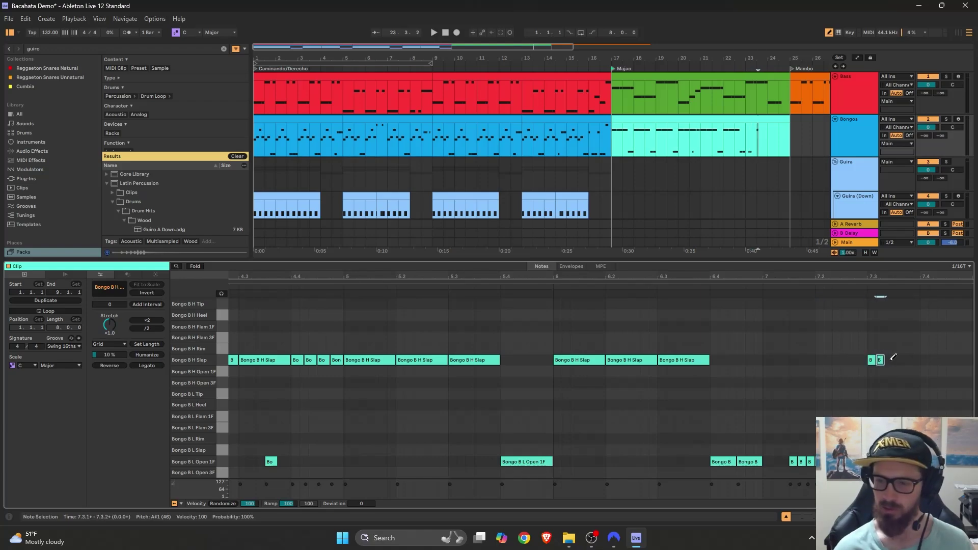
click(889, 360)
click(898, 359)
scroll(883, 414, right, 6)
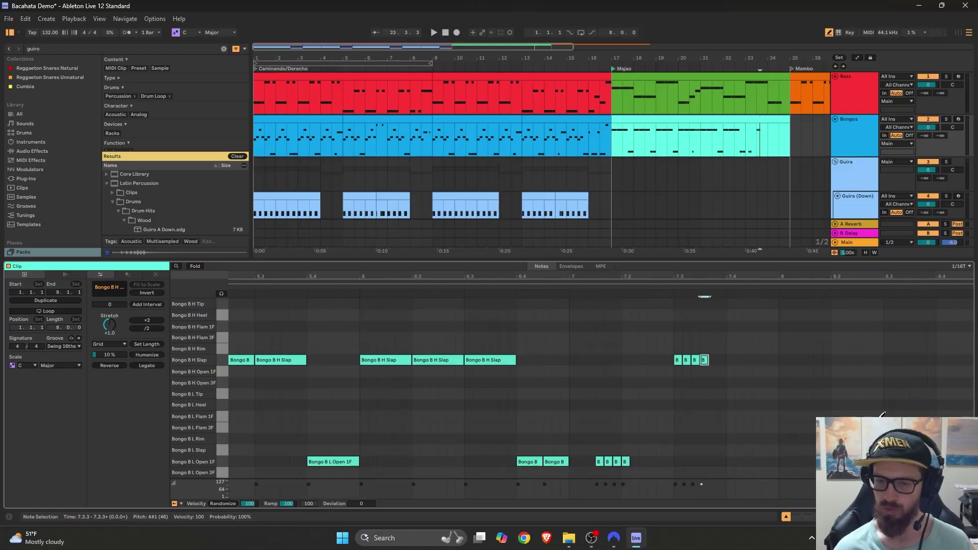
- On a 1/8 grid, draw bar 8's fill of alternating Bongo B H Slap and Bongo B L Open 1F notes, ending with Bongo B H Flam 3F on beat 4
key(ctrl+3)
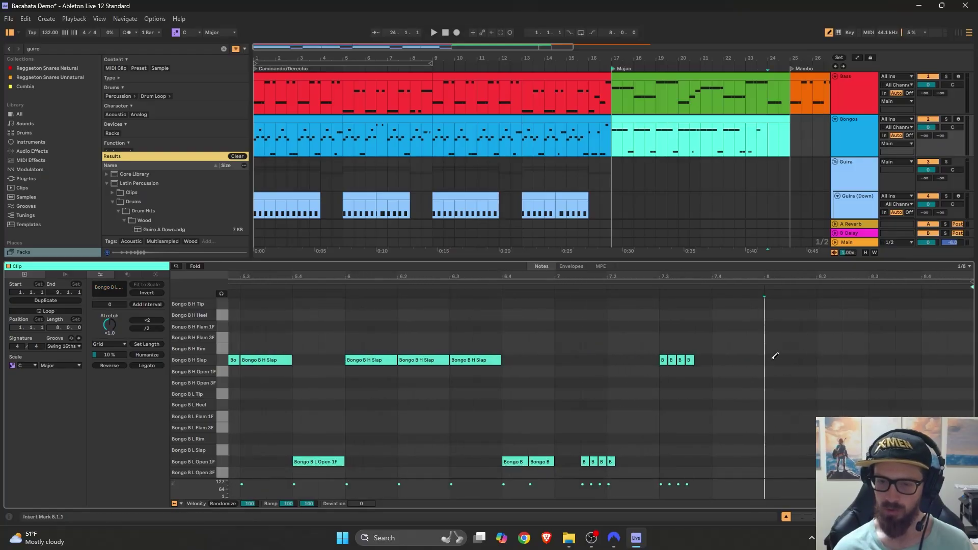
click(770, 360)
click(798, 461)
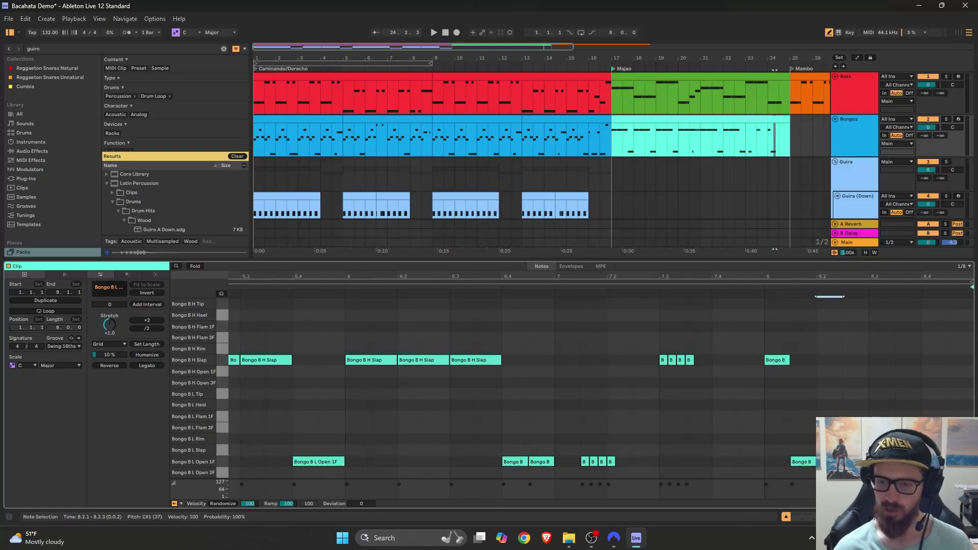
click(863, 360)
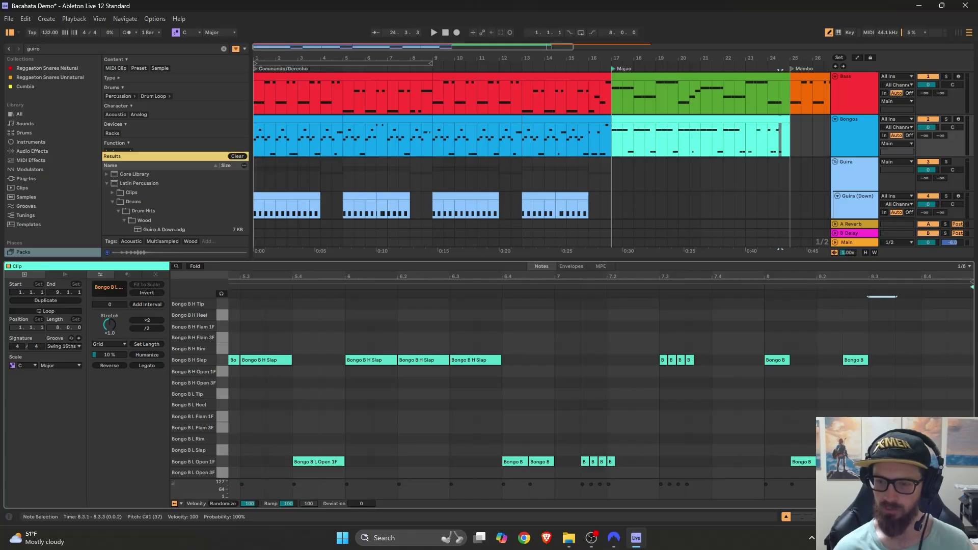
click(935, 337)
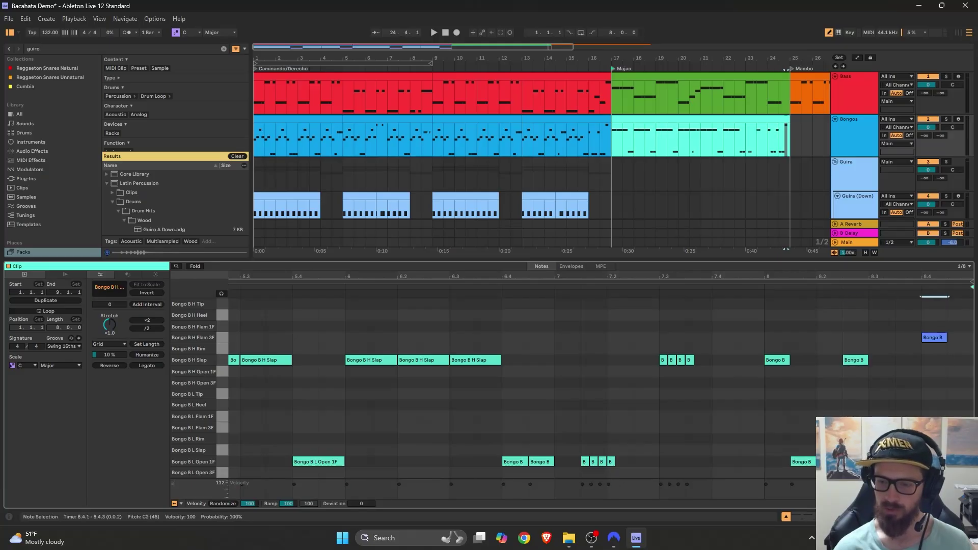
key(b)
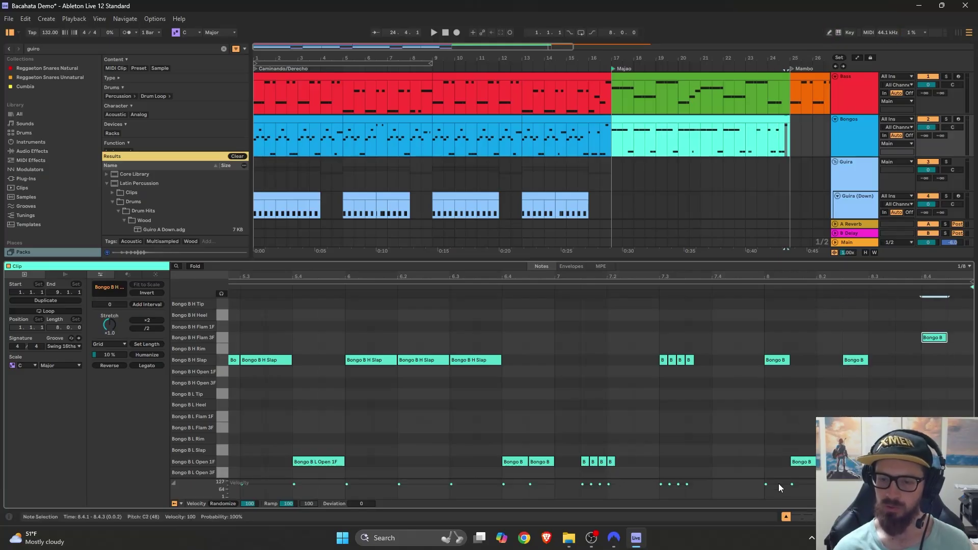
- Lower the velocity of the bar 8 notes before the flam to about 69 and play the Majao section from bar 17
drag(760, 484, 922, 490)
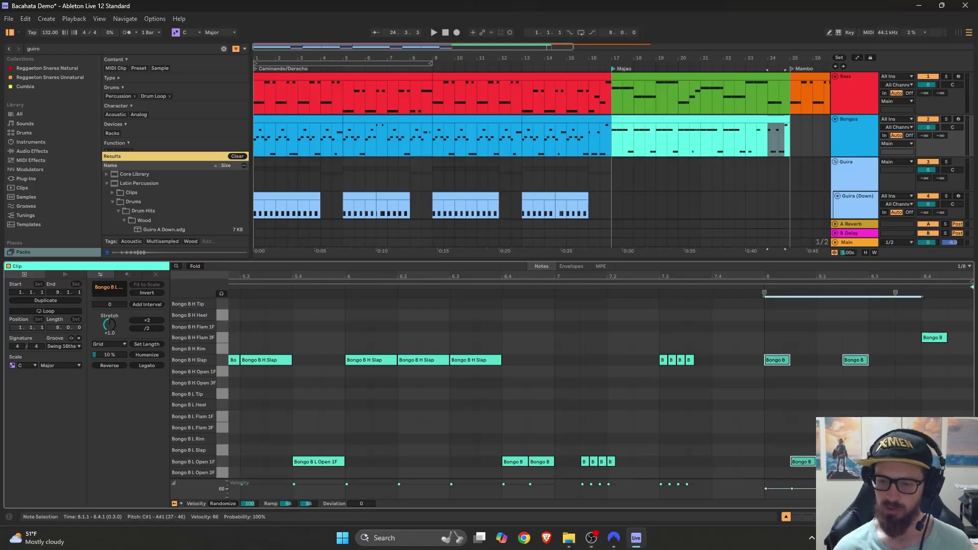
click(882, 433)
key(x)
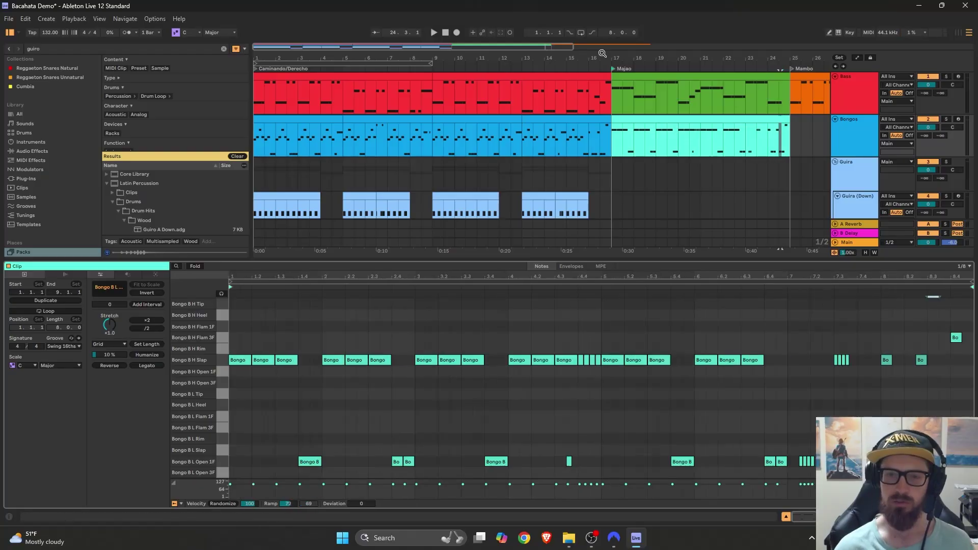
click(607, 66)
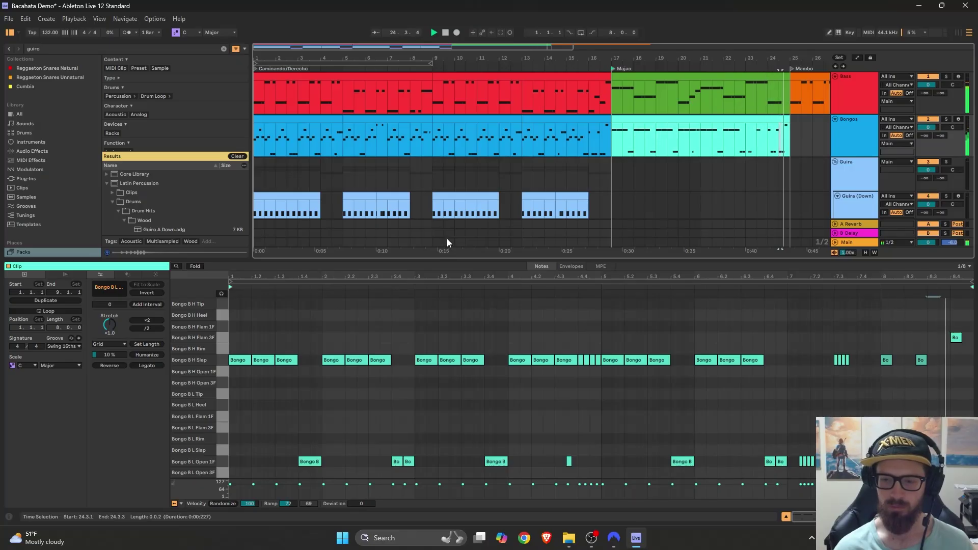
key(space)
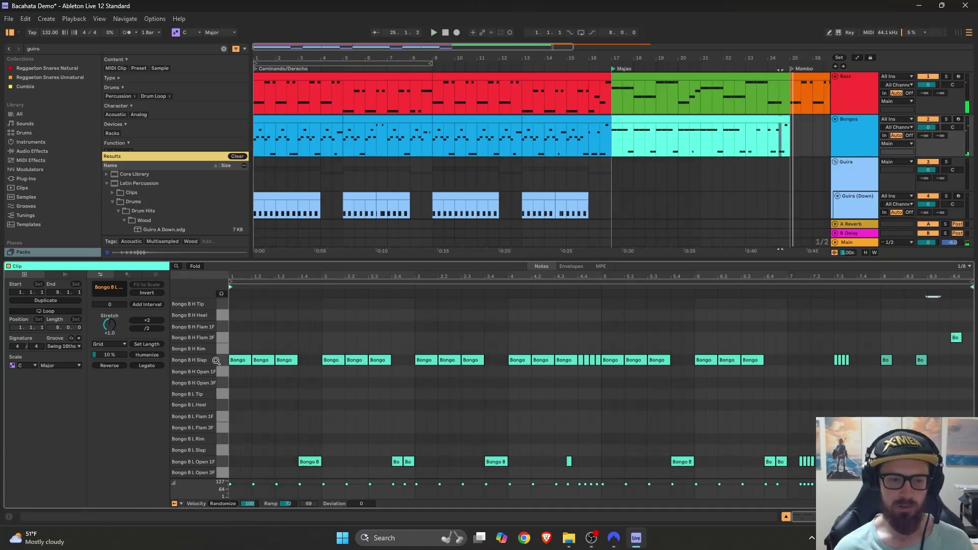
- Move all Bongo B H Slap notes in the clip to Bongo B H Open 1F and play the section
click(222, 360)
key(Down)
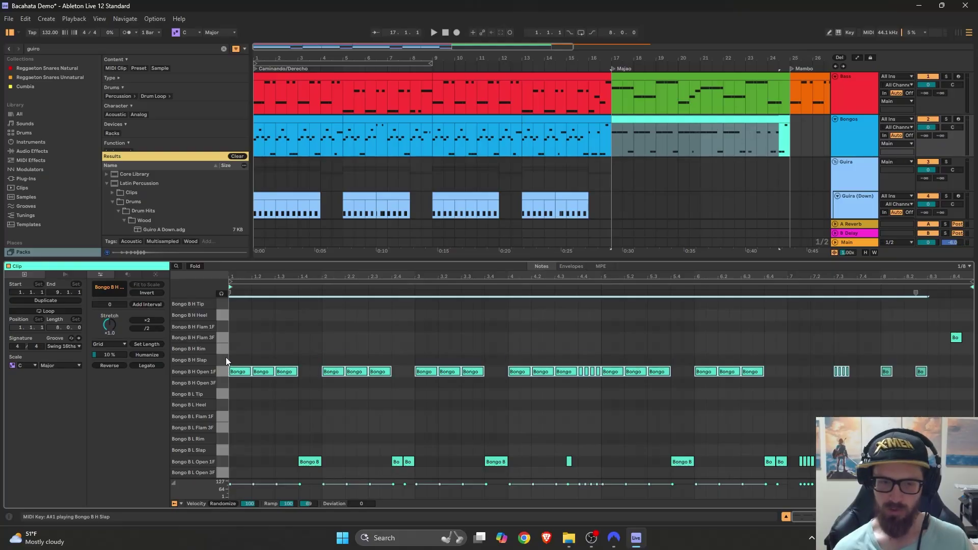
key(space)
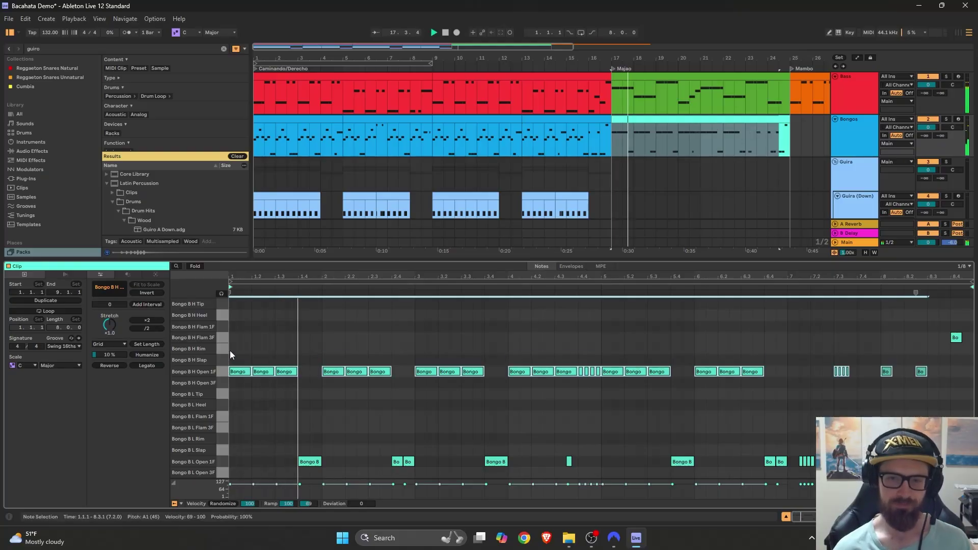
- Draw eighth notes in bar 7: Bongo B L Open 1F at 7.1.1 and Bongo B H Open 1F at 7.2.3 and 7.4.3
key(b)
click(792, 462)
click(828, 372)
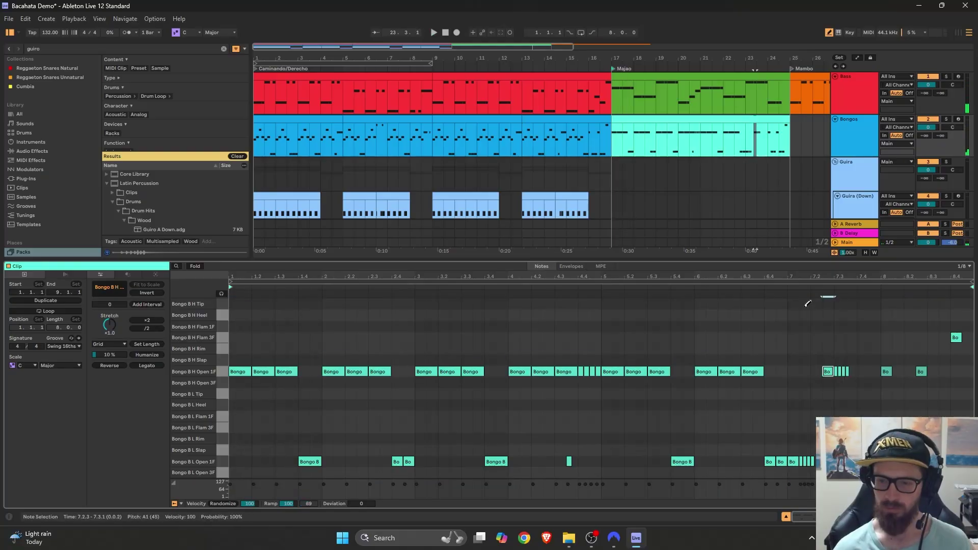
click(780, 289)
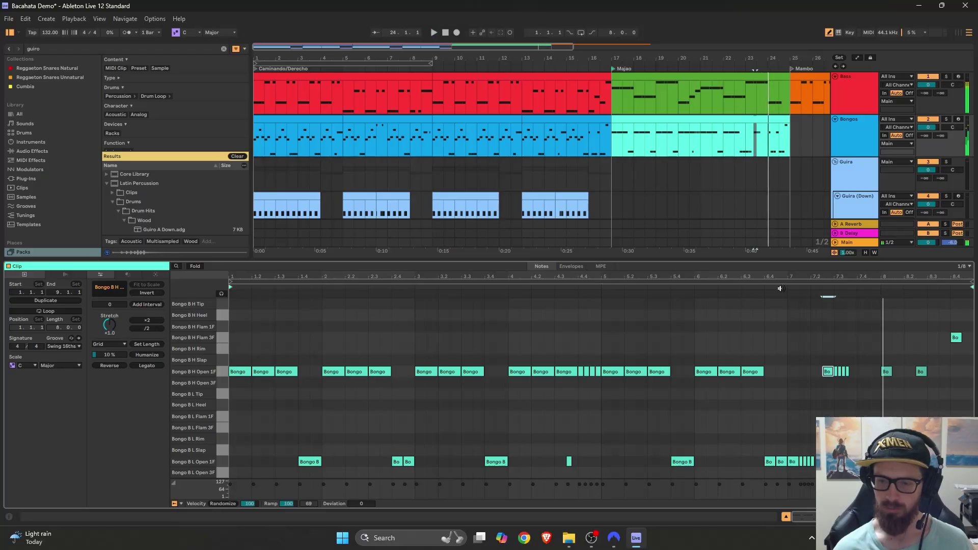
click(872, 372)
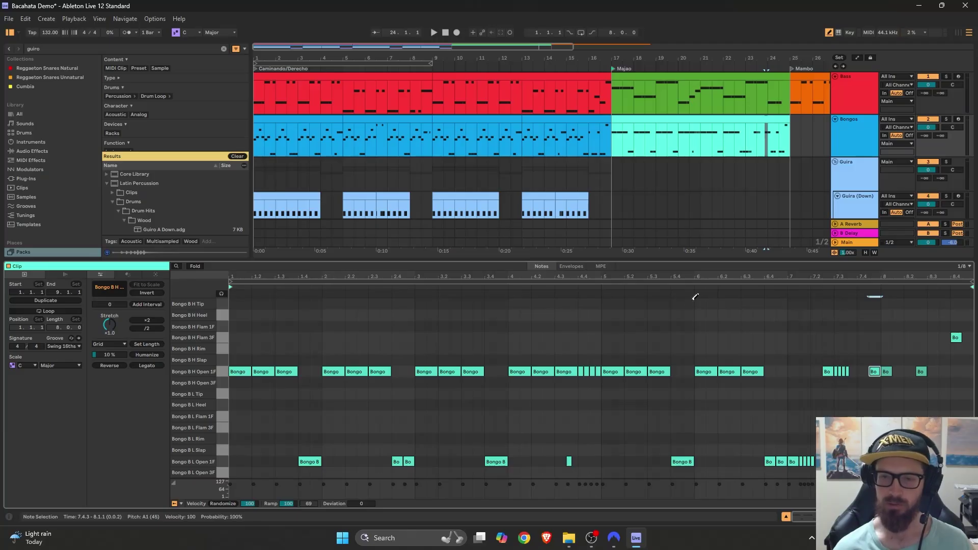
- Create an eight-bar clip on the Guira (Tap) track across bars 17 to 24 of the Majao section
click(852, 178)
scroll(852, 178, down, 1)
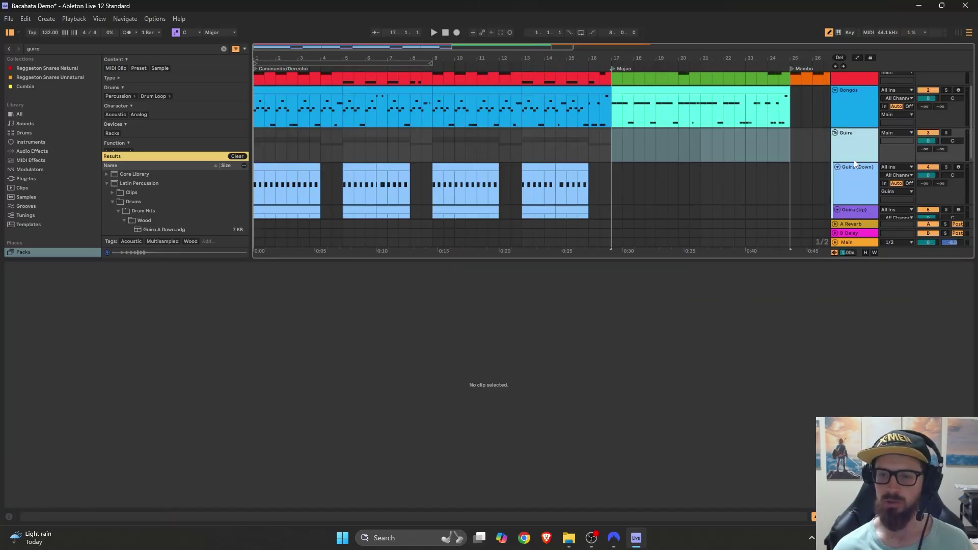
scroll(855, 161, down, 2)
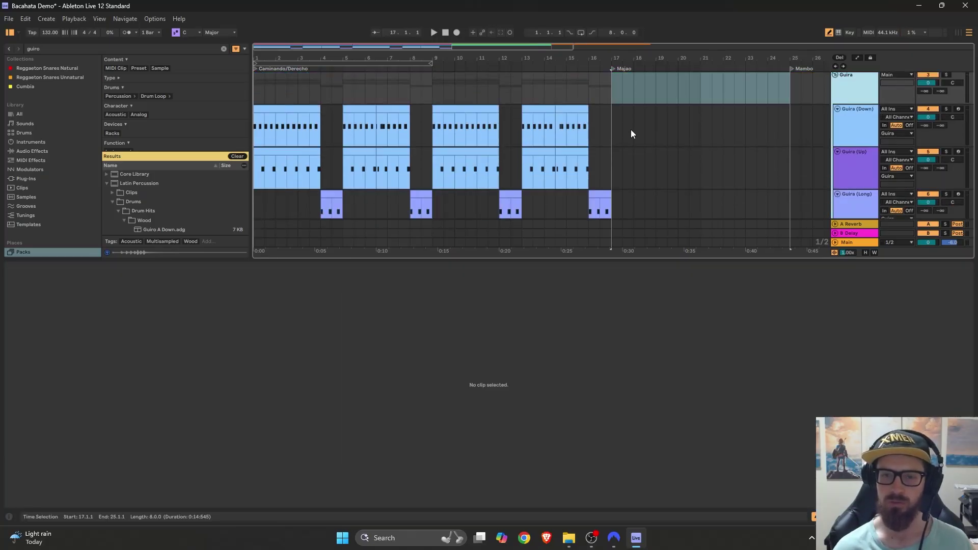
drag(613, 109, 621, 112)
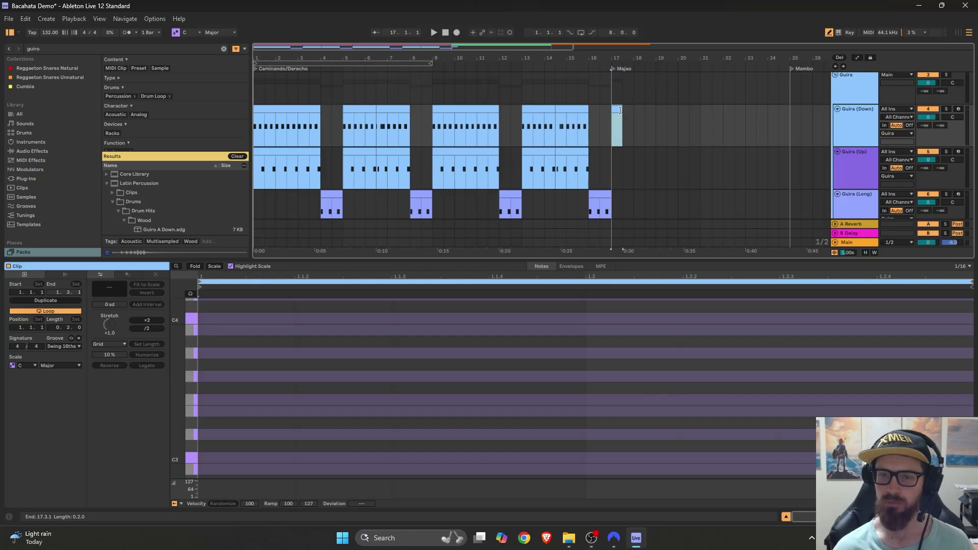
scroll(621, 115, down, 1)
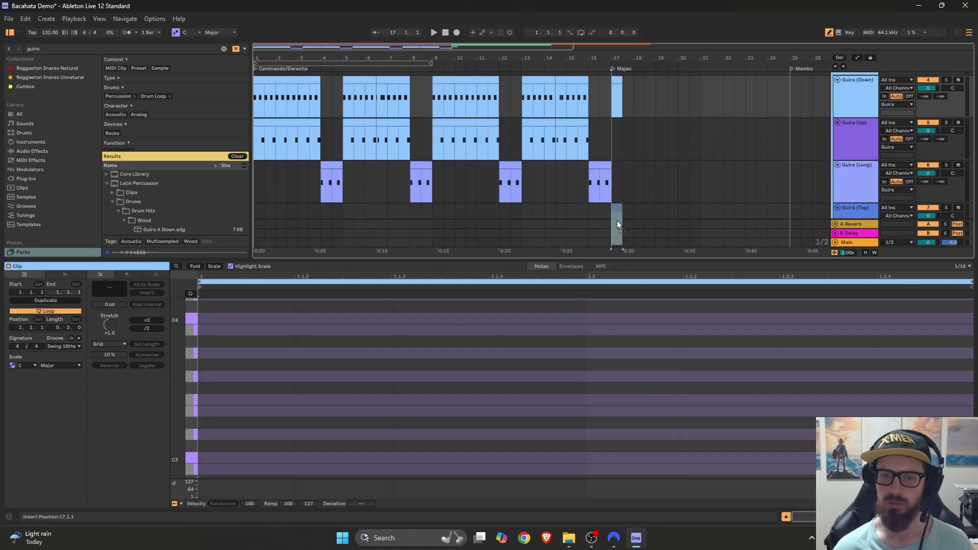
scroll(618, 224, down, 1)
mouse_move(615, 206)
mouse_down()
mouse_move(649, 189)
mouse_move(792, 190)
mouse_up()
- On a 1/4 grid, draw C3 quarter notes on every beat of bars 1 and 2 in the Guira (Tap) clip
click(207, 440)
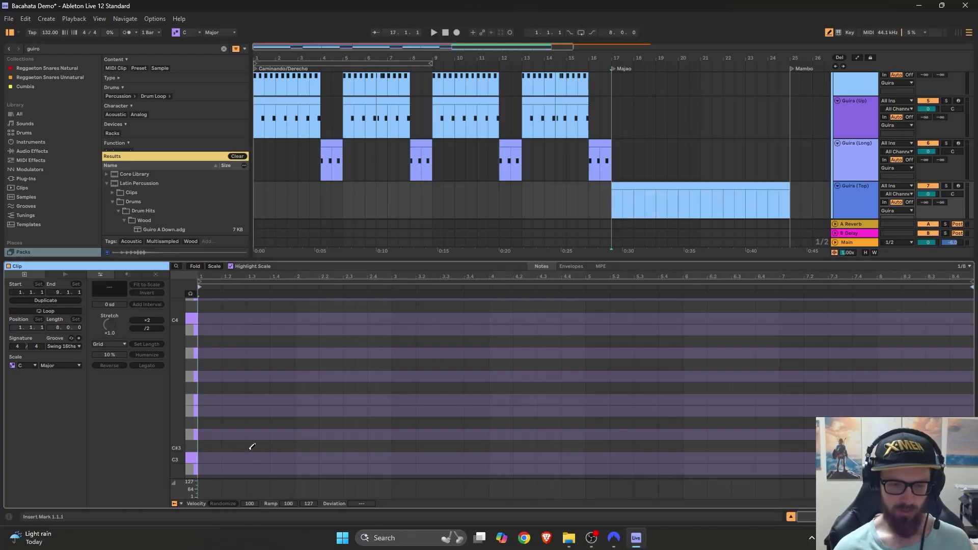
right_click(251, 447)
click(257, 391)
drag(204, 458, 392, 453)
key(b)
- Duplicate the C3 quarter-note pattern until it fills all eight bars of the Guira (Tap) clip
key(ctrl+a)
key(ctrl+d)
key(ctrl+a)
key(ctrl+d)
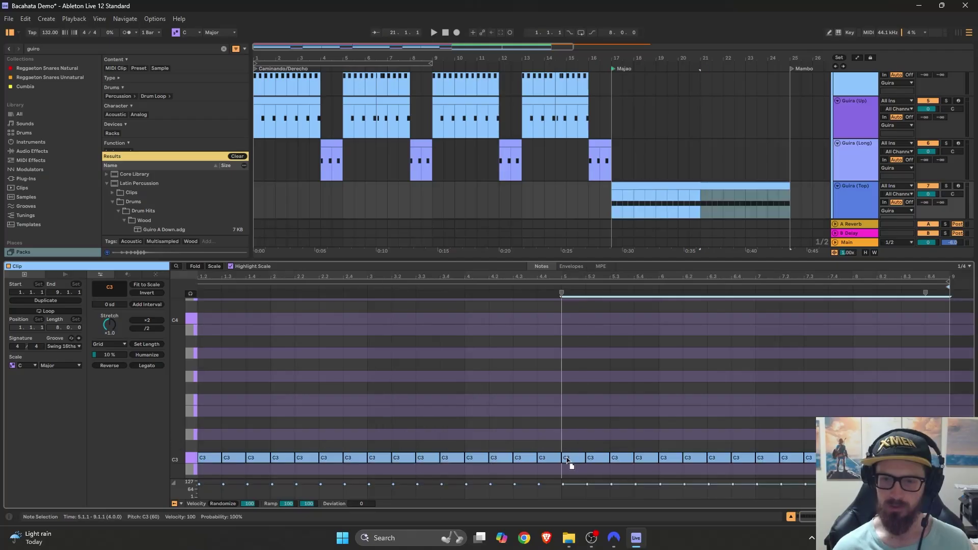
click(569, 461)
scroll(606, 66, up, 5)
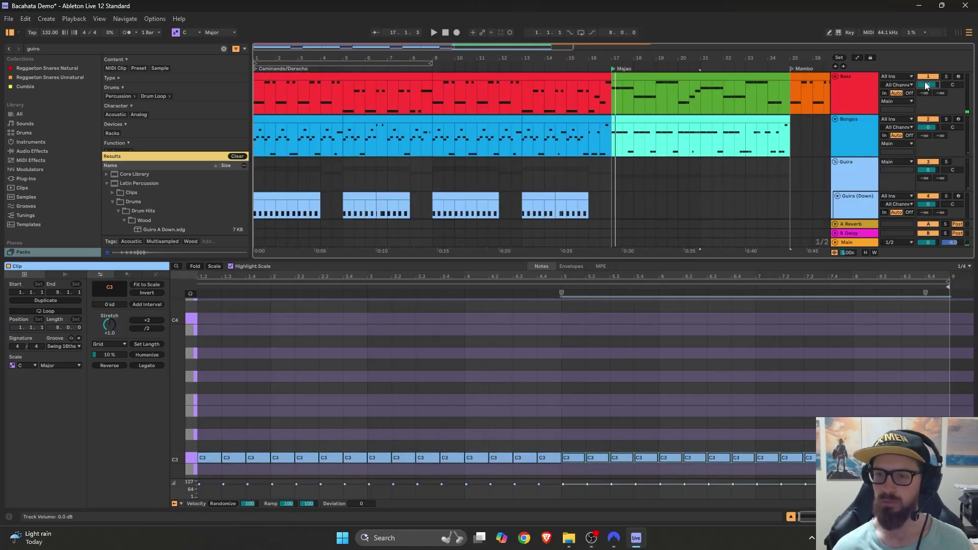
- Split the C3 quarter note on beat 2.4 of the Guira (Tap) clip into two eighth notes
click(605, 67)
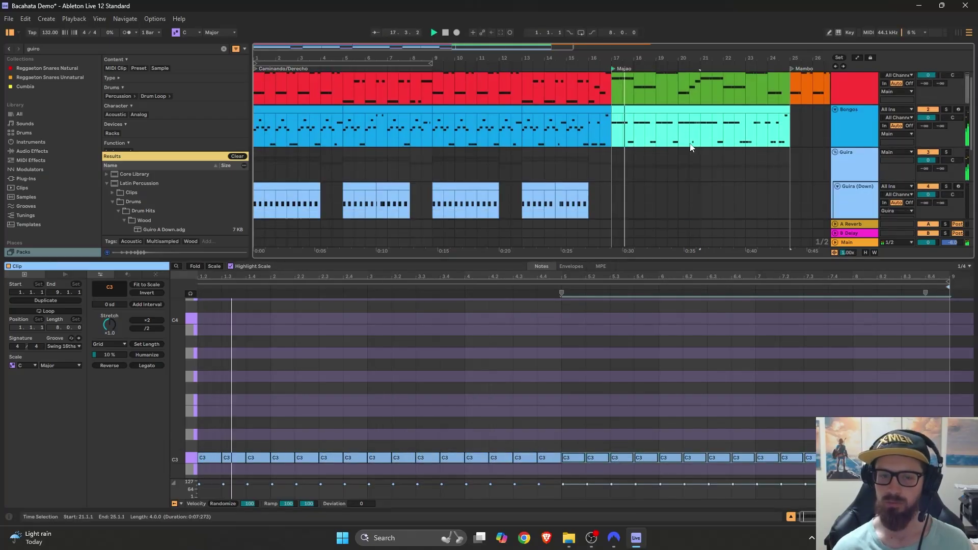
scroll(690, 145, down, 2)
scroll(691, 145, down, 2)
scroll(692, 150, down, 2)
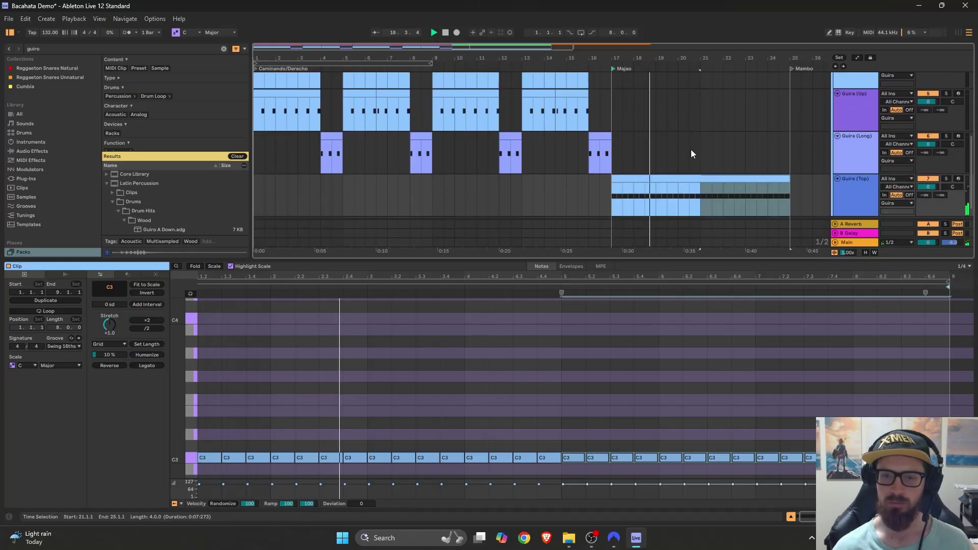
click(366, 460)
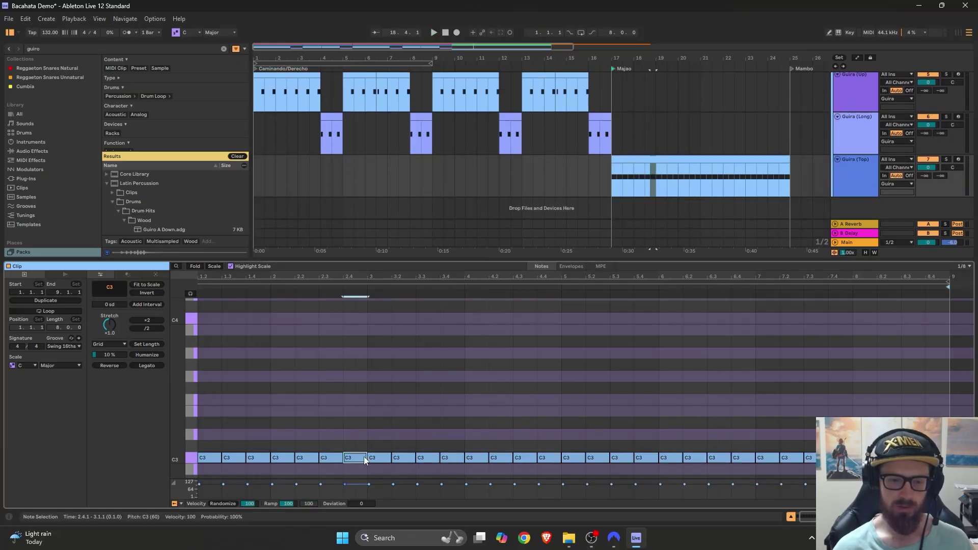
key(ctrl+e)
click(362, 458)
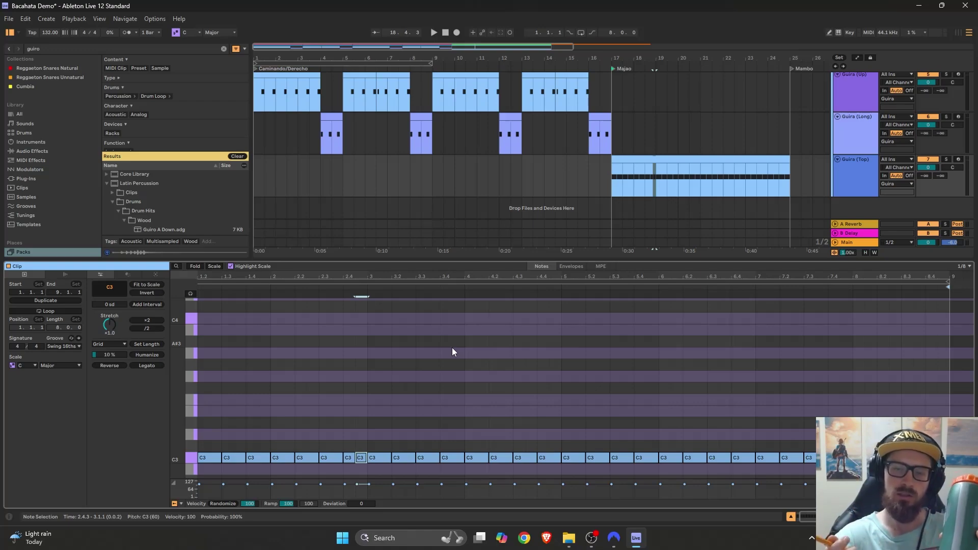
- Delete all C3 notes in bars 4 and 8 of the Guira (Tap) clip
scroll(451, 351, down, 1)
drag(469, 372, 558, 467)
key(Delete)
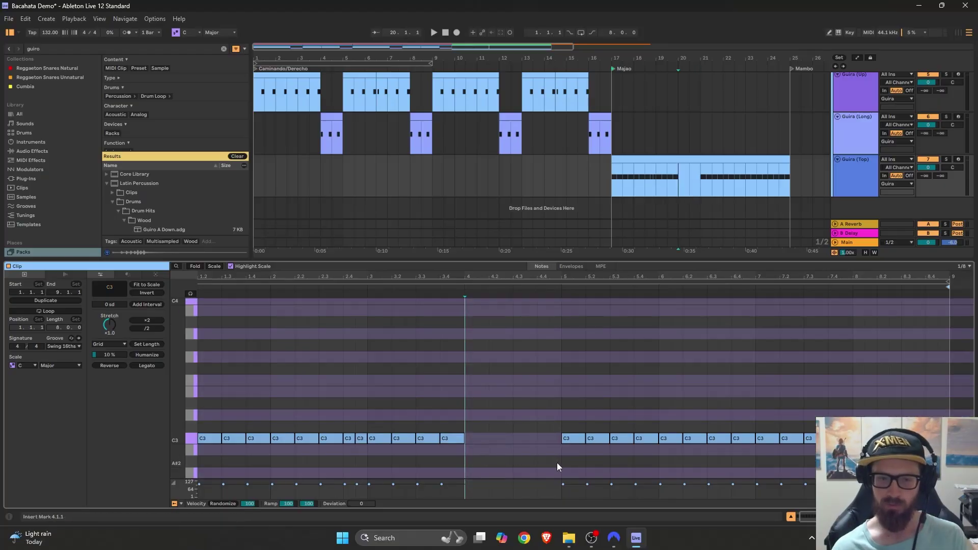
click(880, 408)
key(Delete)
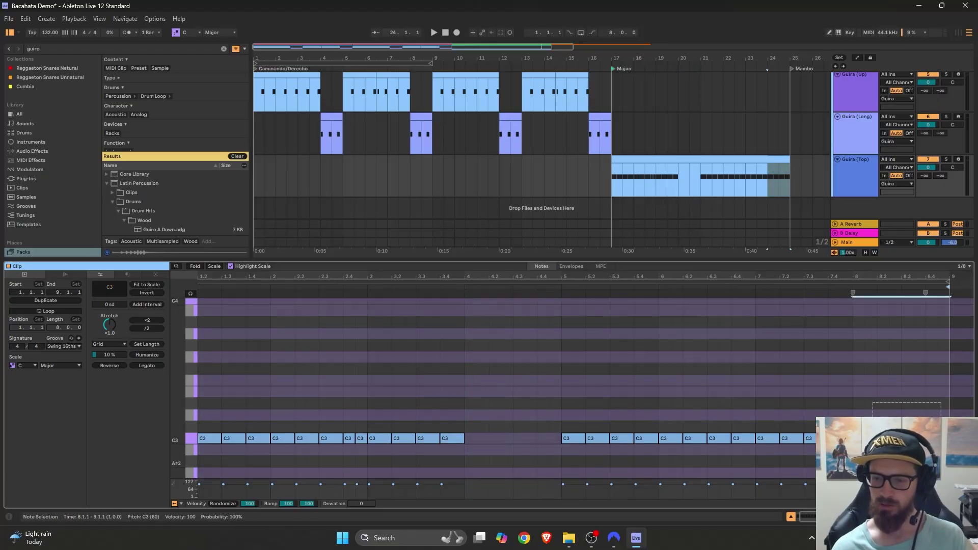
click(854, 356)
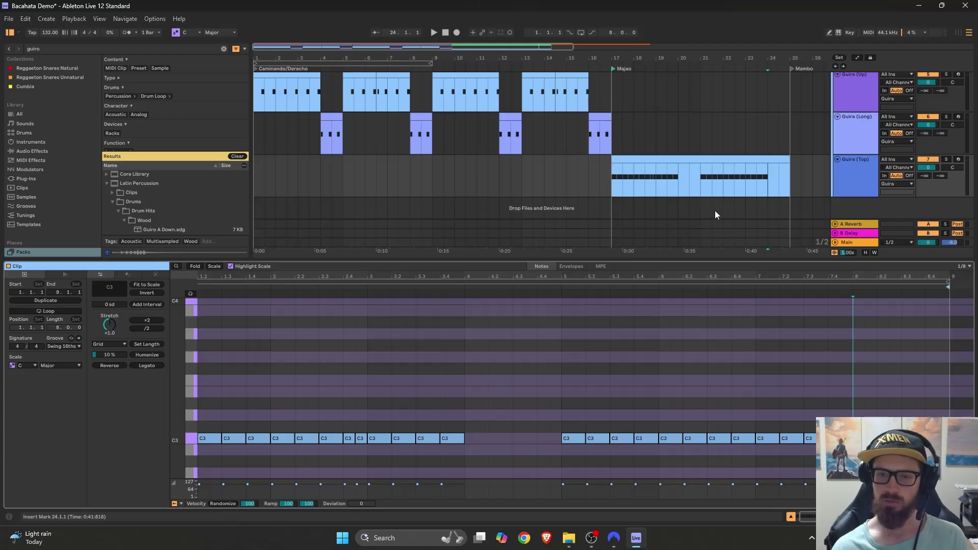
- Copy the one-bar Guira (Long) clip to bar 20 and create a sixteenth-note clip at 20.4.4 on the Guira (Down) track
scroll(714, 210, up, 1)
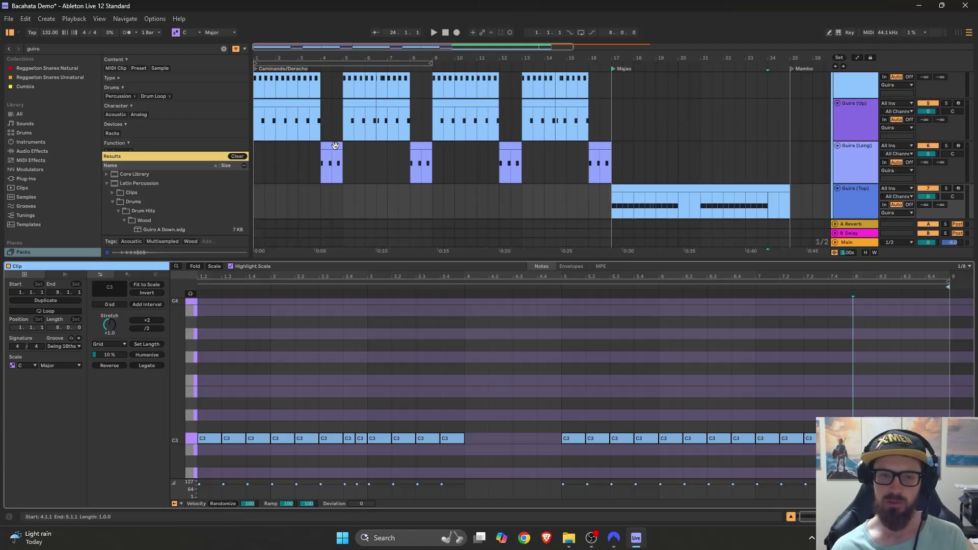
key(z)
click(643, 151)
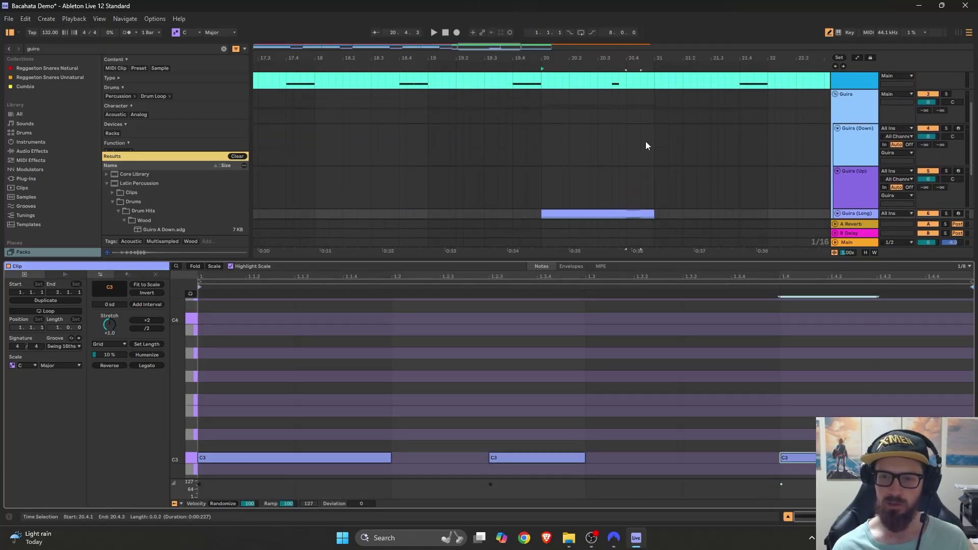
double_click(648, 140)
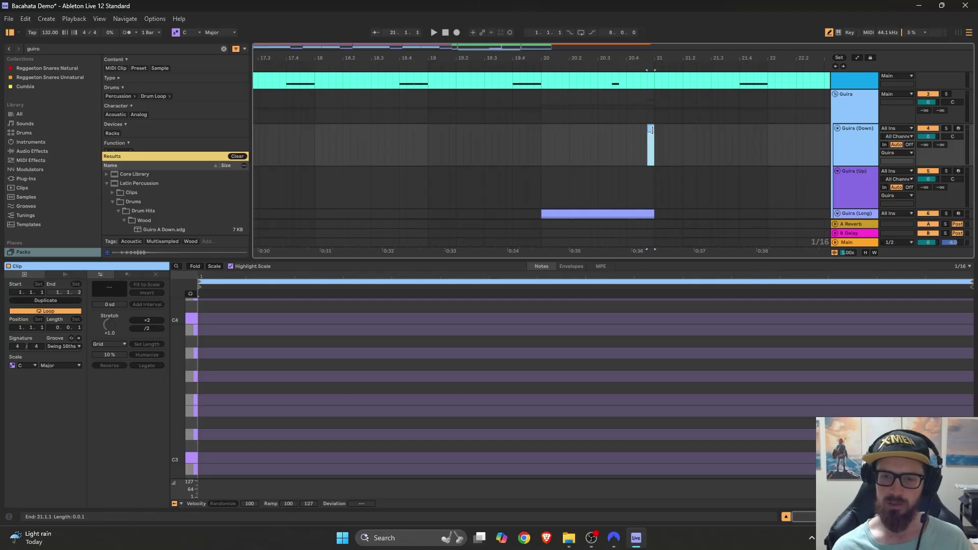
click(530, 61)
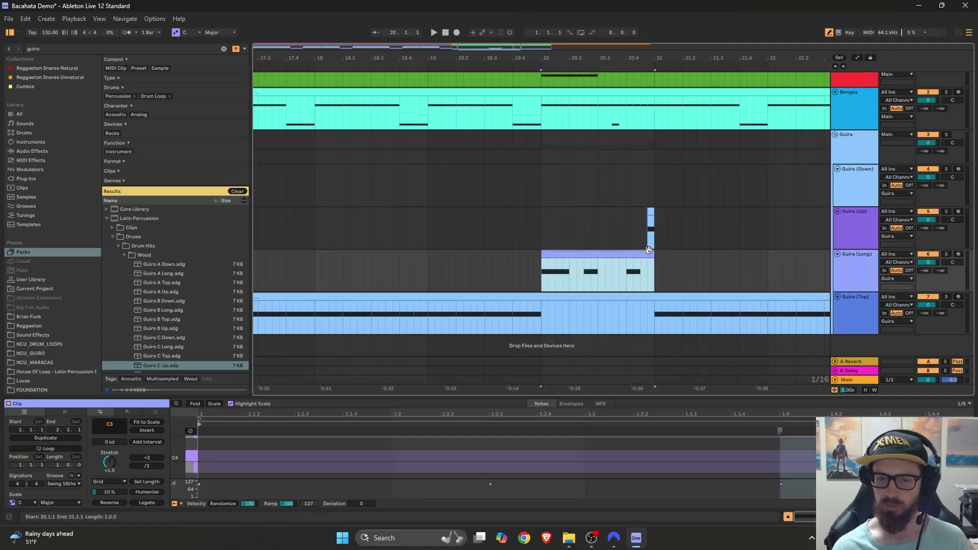
- Automate the Guira (Long) track volume to drop to silence at the end of bar 20, and audition the soloed Guira group
click(599, 239)
scroll(647, 244, down, 5)
scroll(648, 265, up, 3)
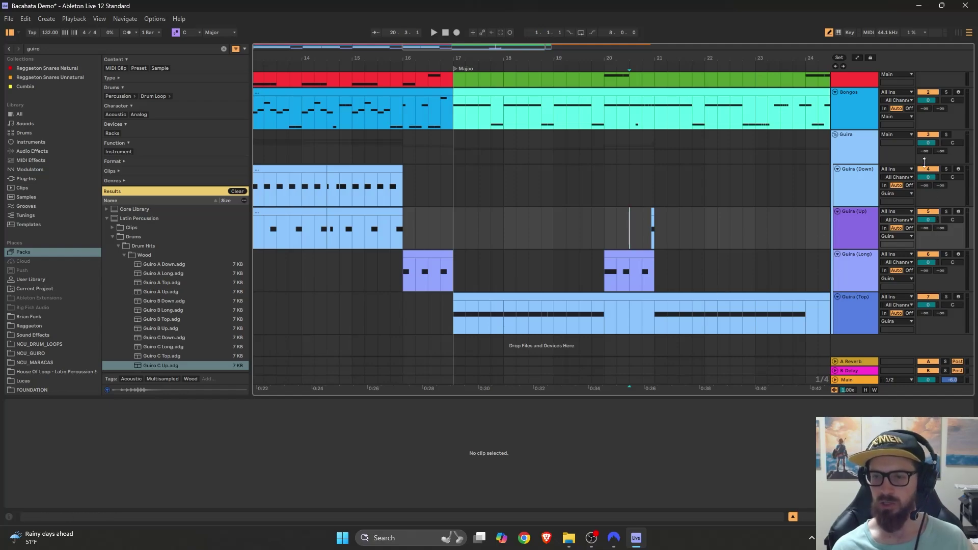
scroll(713, 255, right, 2)
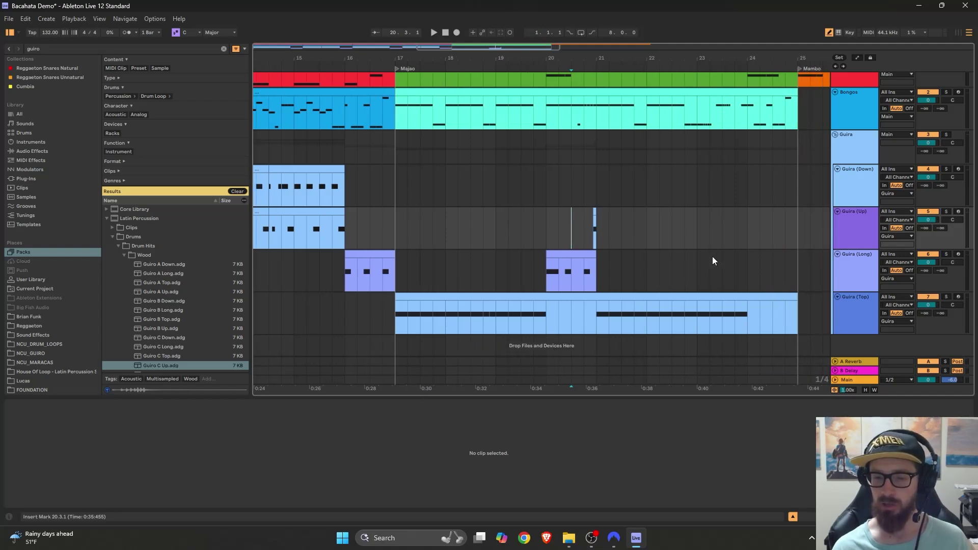
click(592, 254)
right_click(932, 266)
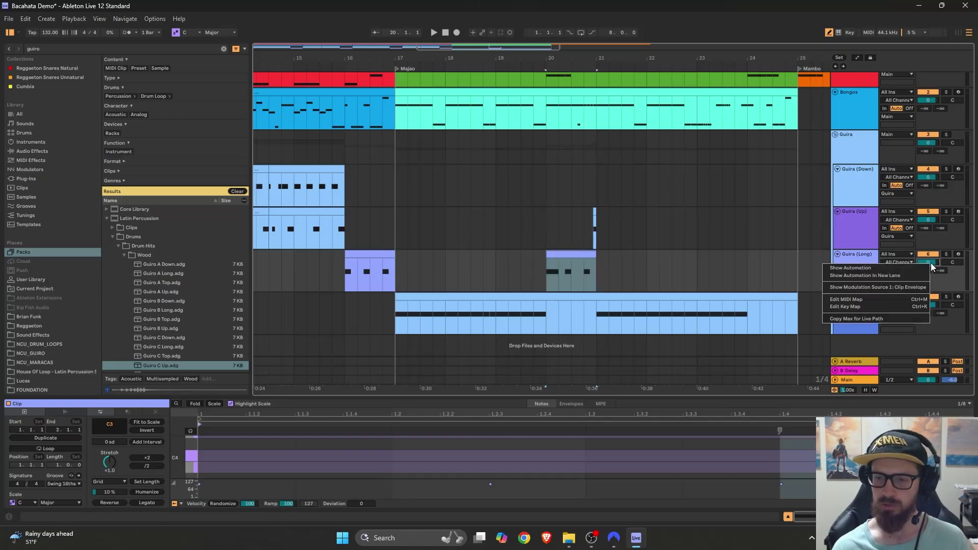
click(926, 269)
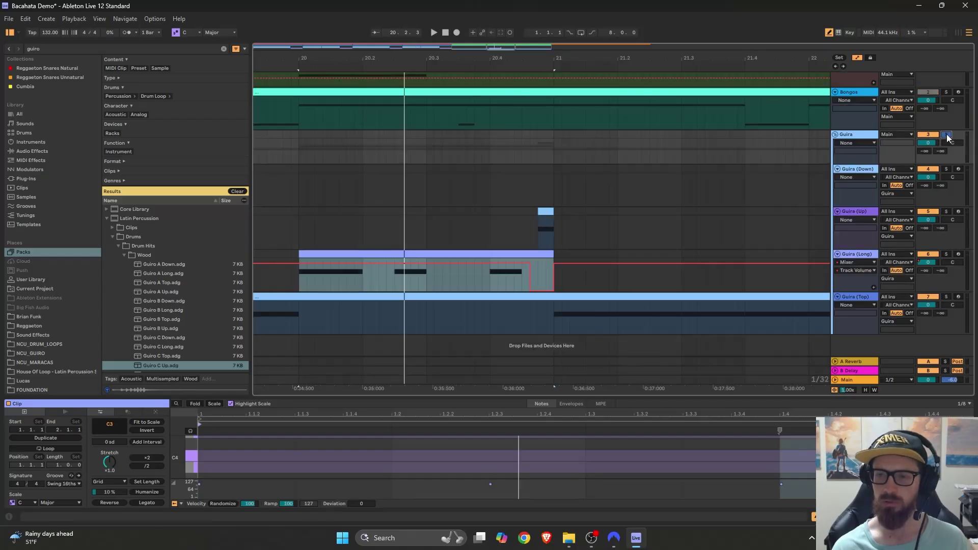
click(288, 63)
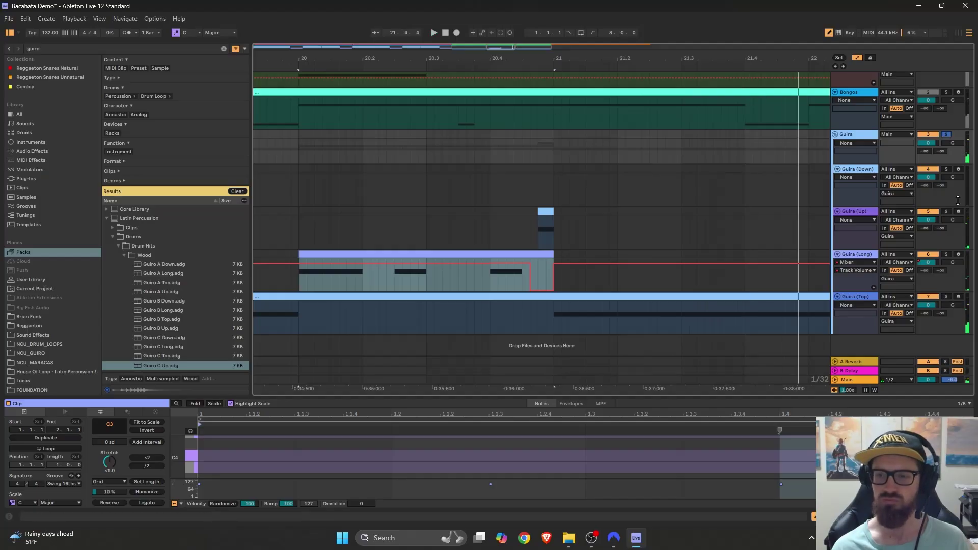
scroll(714, 305, down, 3)
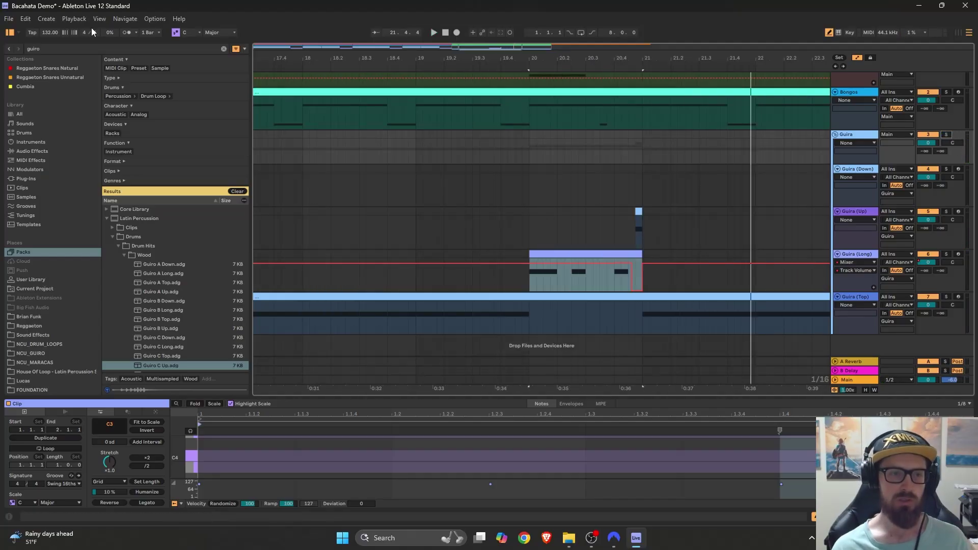
key(a)
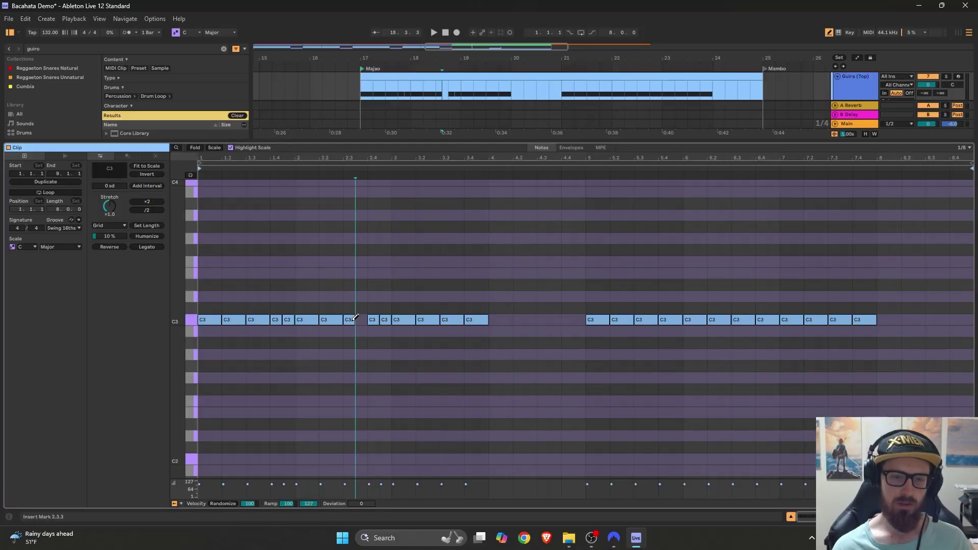
- Try a 1/16-grid variation in the Guira (Tap) clip with C3 sixteenth notes at 2.3.1, 2.3.2 and 2.3.4
right_click(368, 318)
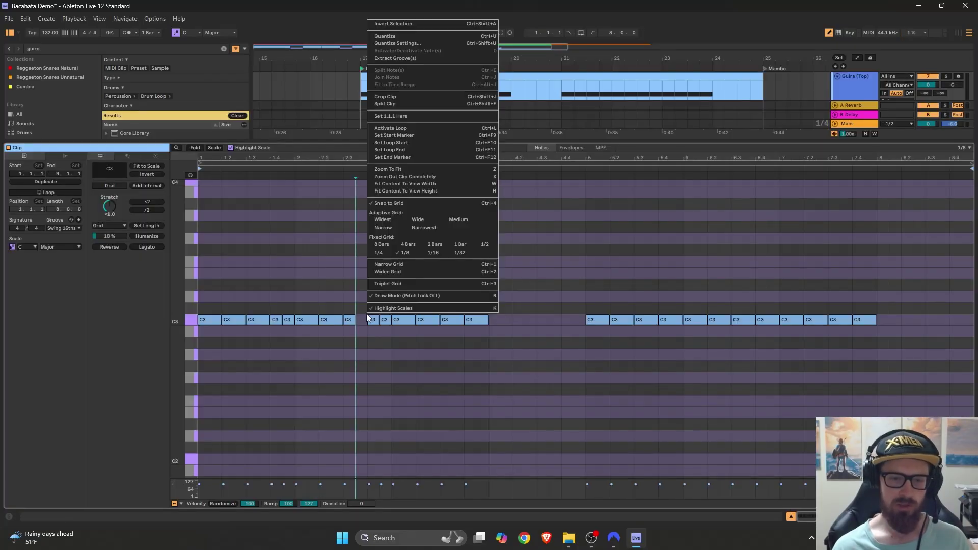
click(433, 253)
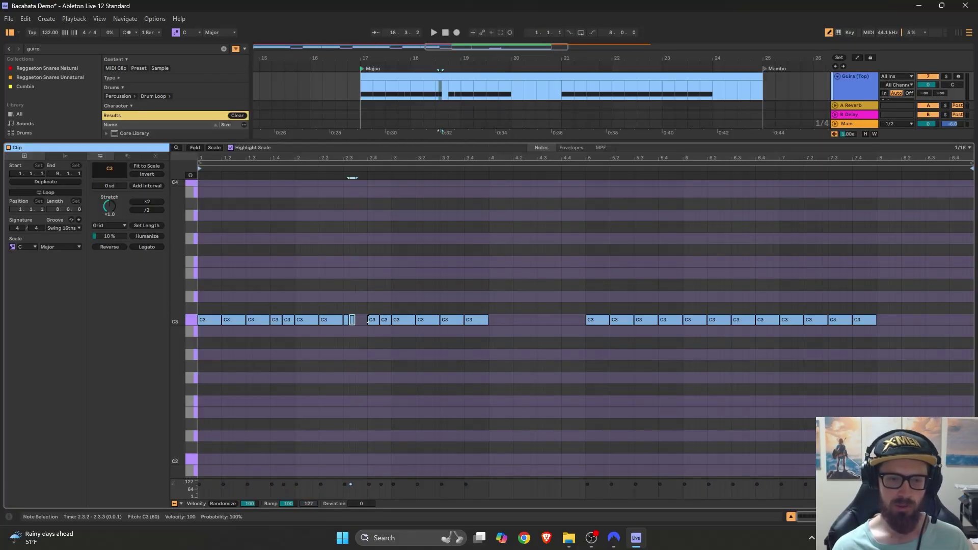
click(352, 319)
click(364, 319)
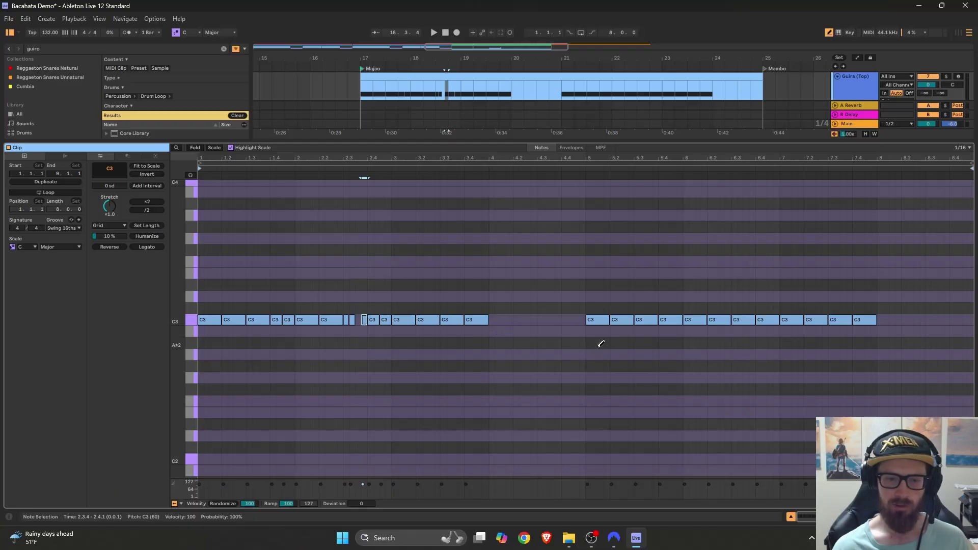
- Replace the quarter note on beat 5.4 of the Guira (Tap) clip with two C3 eighth notes
drag(650, 145, 685, 317)
scroll(681, 226, up, 4)
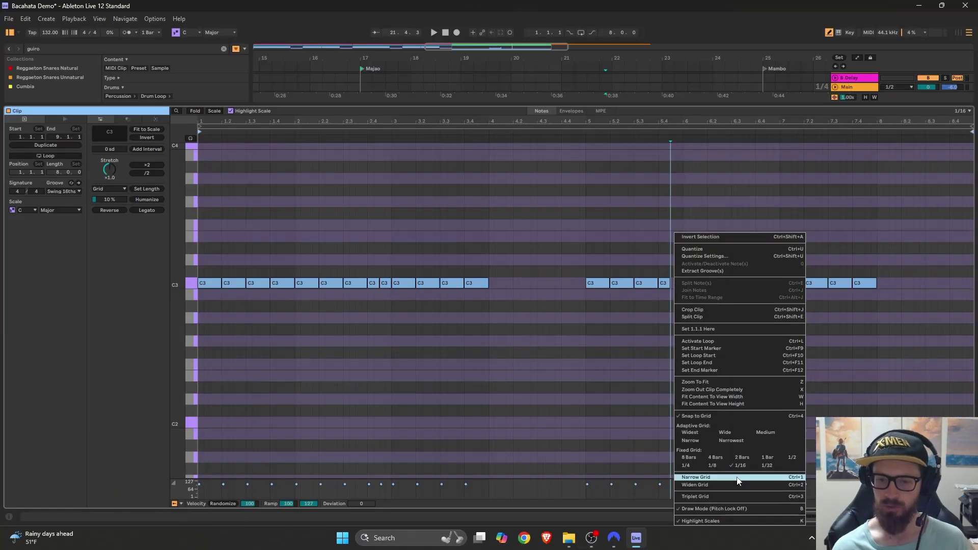
click(737, 477)
click(677, 282)
- Replace the quarter notes on beats 6.3 and 6.4 with C3 sixteenth notes at 6.3.1, 6.3.2, 6.3.4, 6.4.1 and 6.4.3
click(741, 280)
right_click(739, 280)
click(801, 477)
right_click(736, 281)
click(825, 477)
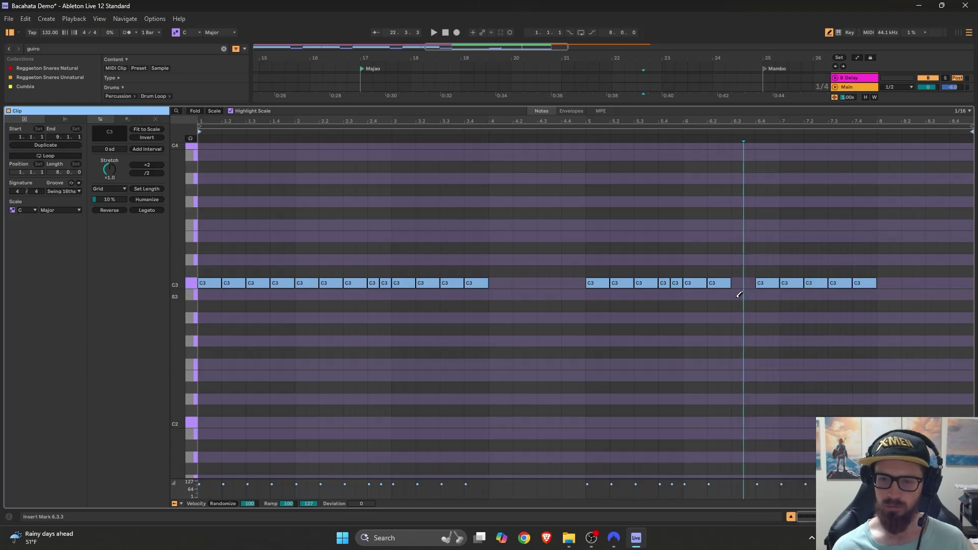
drag(735, 284, 759, 283)
click(769, 283)
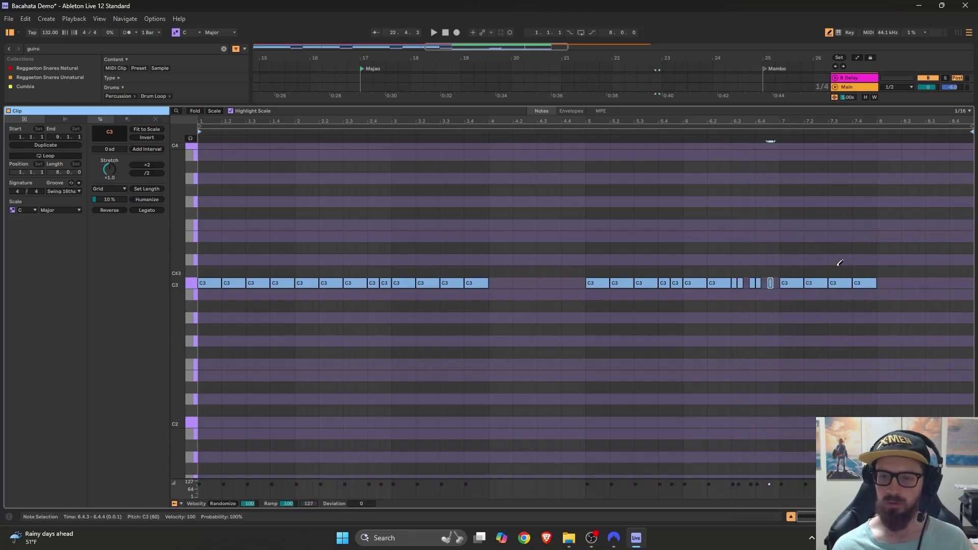
- Set the Guira (Tap) clip's note grid to 1/8 and play back bar 24 of the arrangement
scroll(836, 264, up, 1)
right_click(820, 226)
click(890, 335)
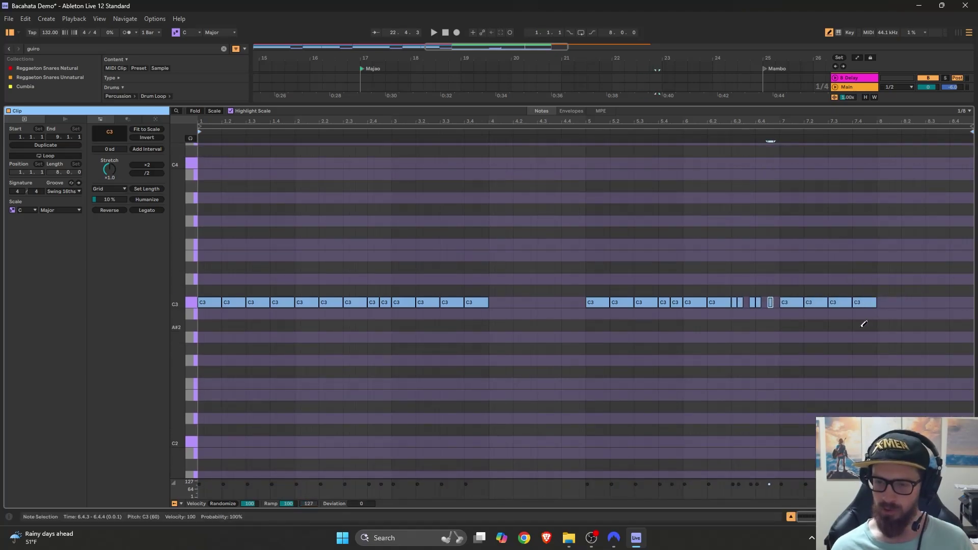
drag(835, 104, 834, 374)
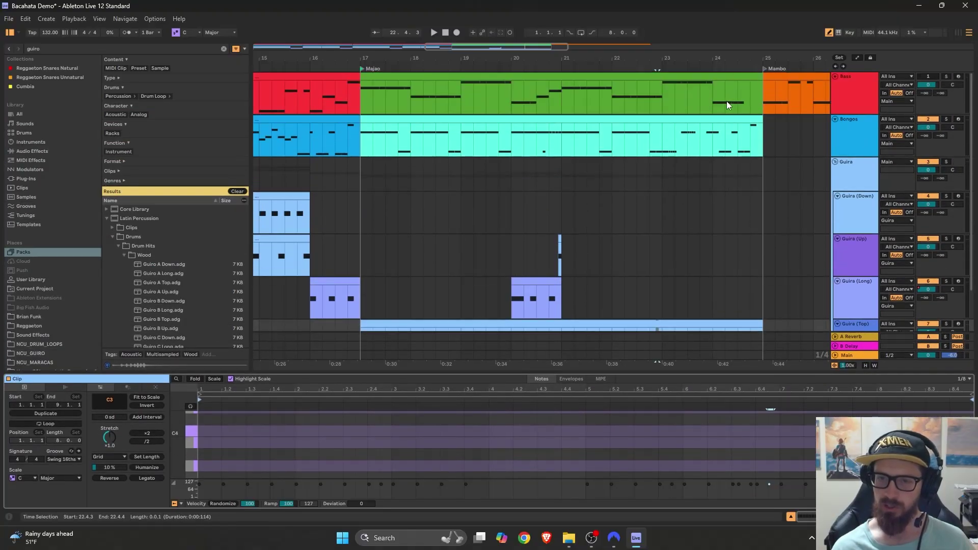
click(712, 64)
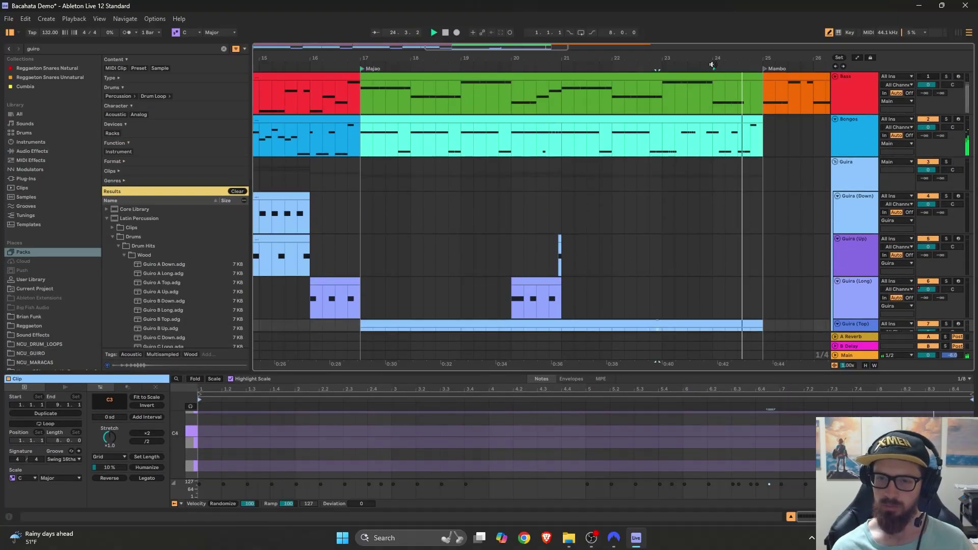
key(space)
scroll(755, 243, down, 1)
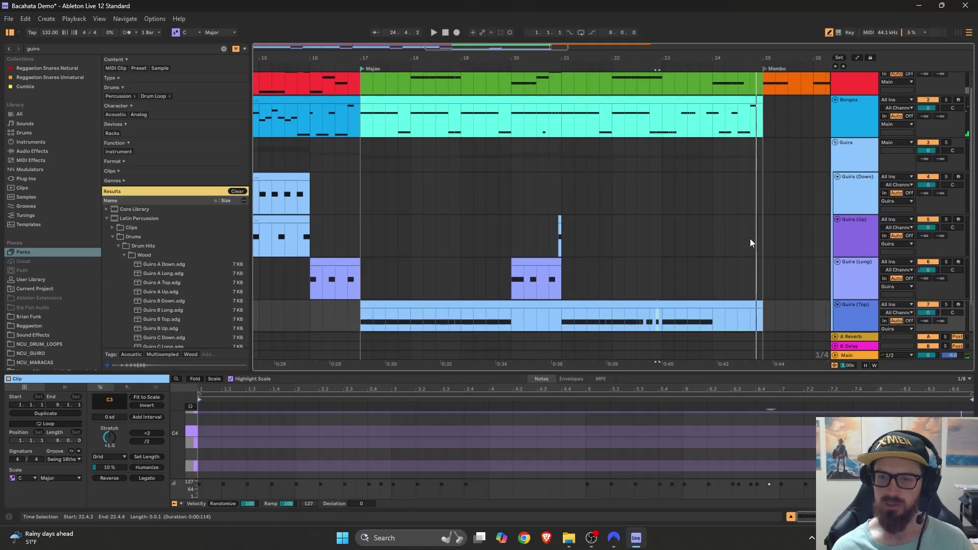
scroll(749, 245, down, 1)
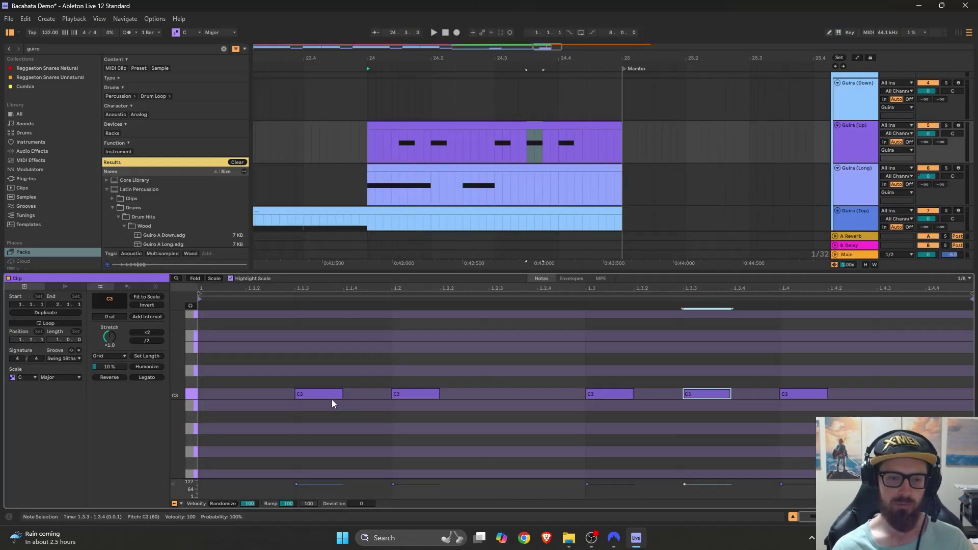
- Try moving the first two C3 notes of the bar 24 Guira (Up) clip one eighth note earlier
drag(400, 393, 311, 398)
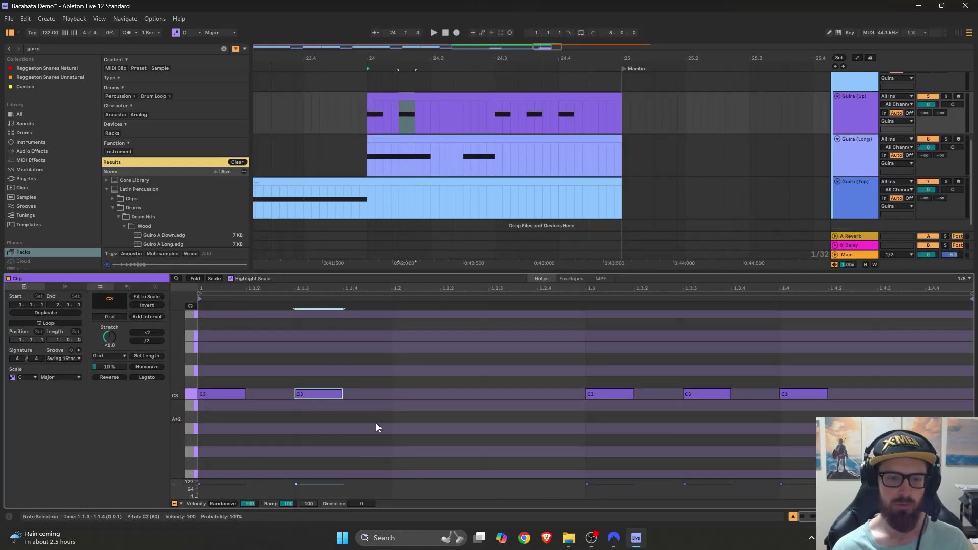
drag(378, 426, 229, 392)
key(Right)
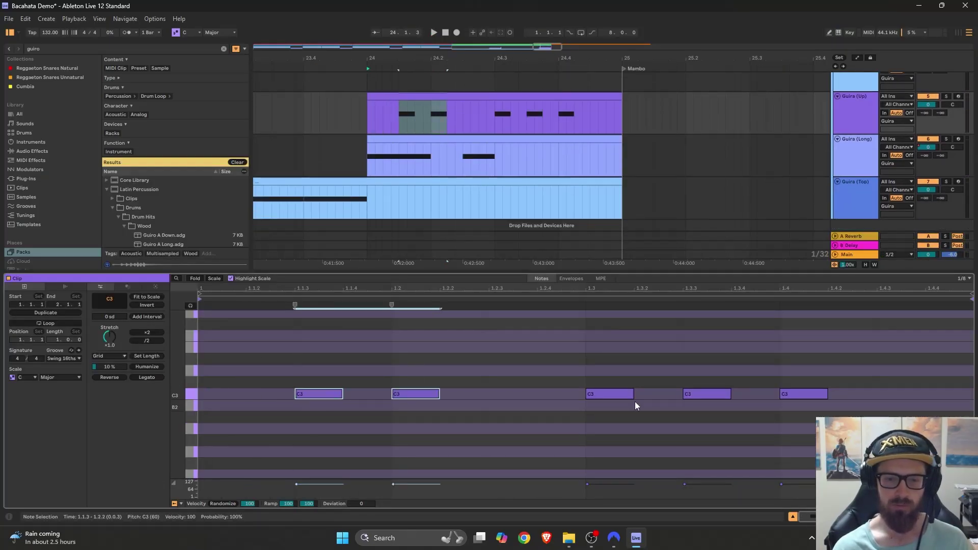
drag(633, 401, 726, 369)
click(679, 373)
- Move the bar 24 Guira (Up) clip to the Guira (Tap) track, returning only its last beat from 24.4 to Guira (Up)
click(352, 68)
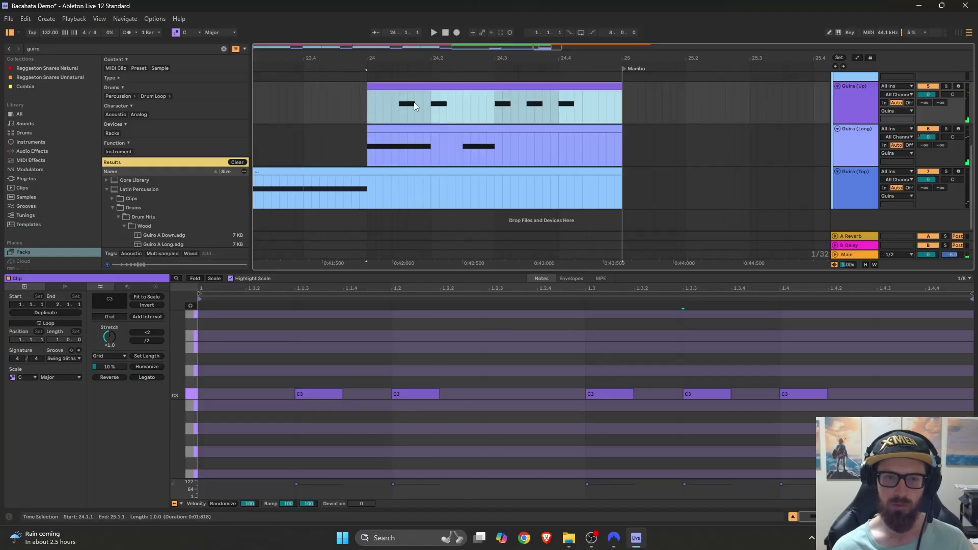
drag(428, 86, 421, 184)
drag(557, 184, 622, 186)
drag(591, 189, 591, 102)
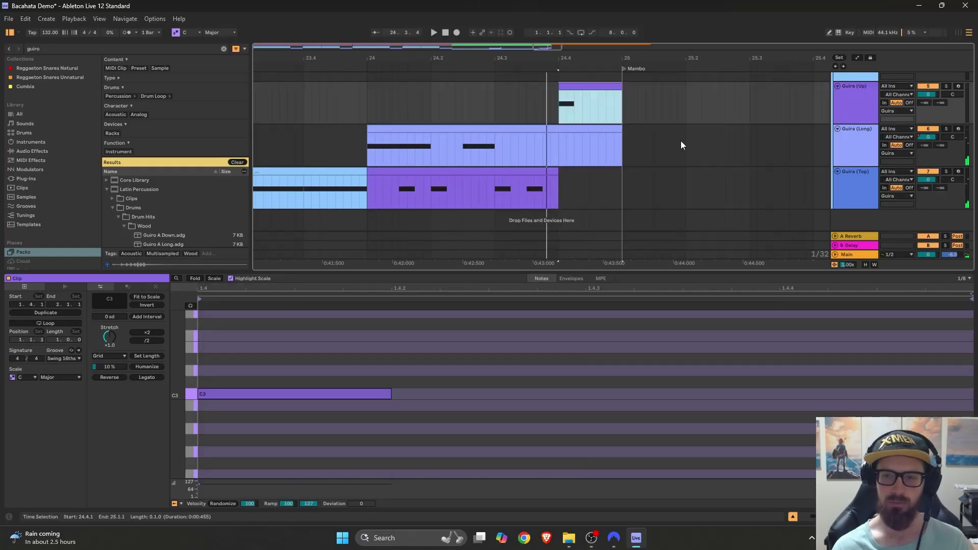
- Automate the Guira (Long) track volume down to -inf dB between the two long strokes in bar 24
key(a)
click(397, 139)
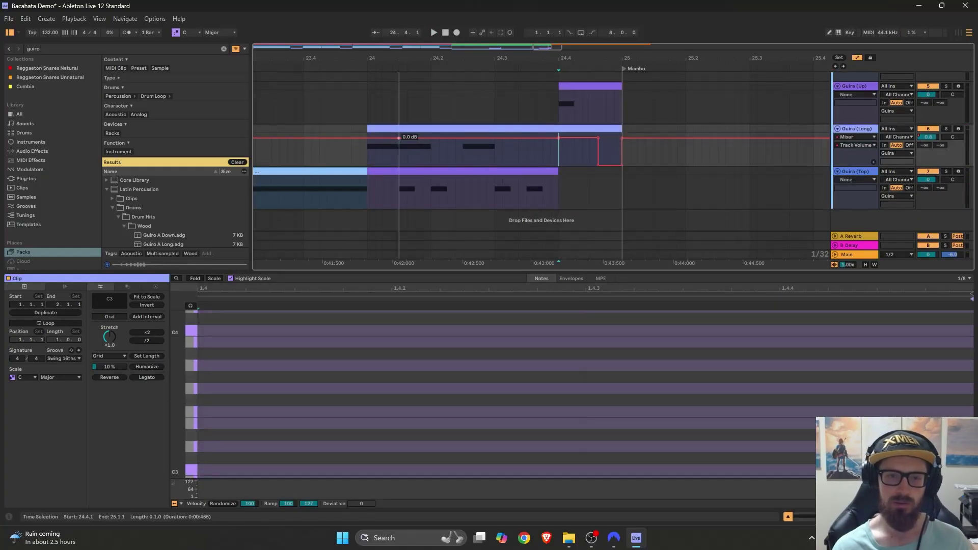
drag(399, 139, 399, 165)
mouse_move(463, 154)
mouse_down()
mouse_move(463, 137)
mouse_move(455, 165)
mouse_up()
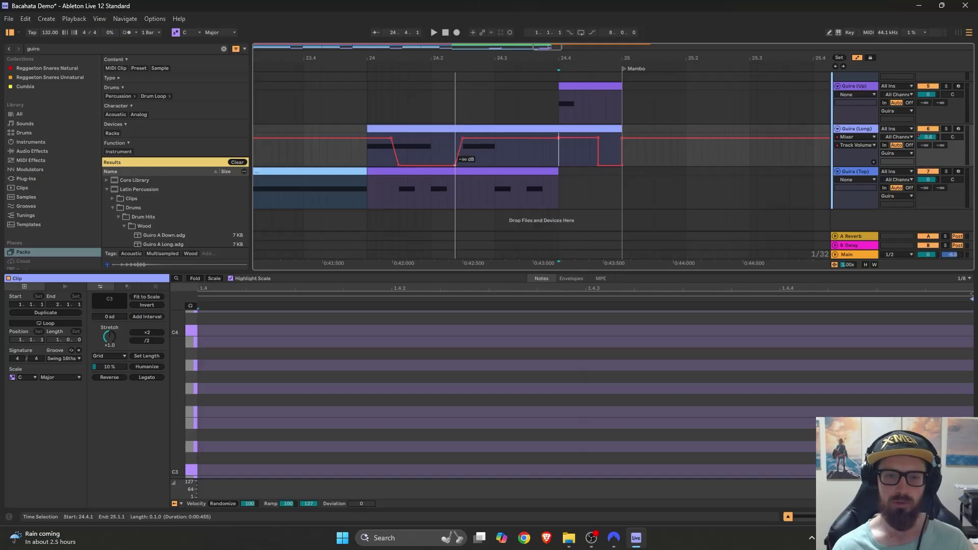
- Move the last-beat Guira (Up) clip at 24.4 to the Guira (Long) track, play it back and shorten its end to just past 24.4.3
click(581, 148)
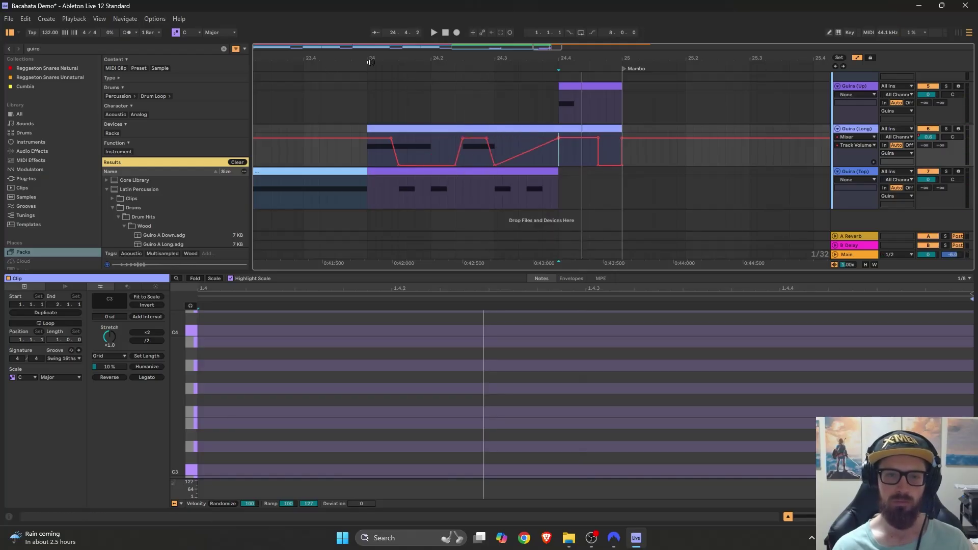
key(minus)
drag(559, 148, 606, 140)
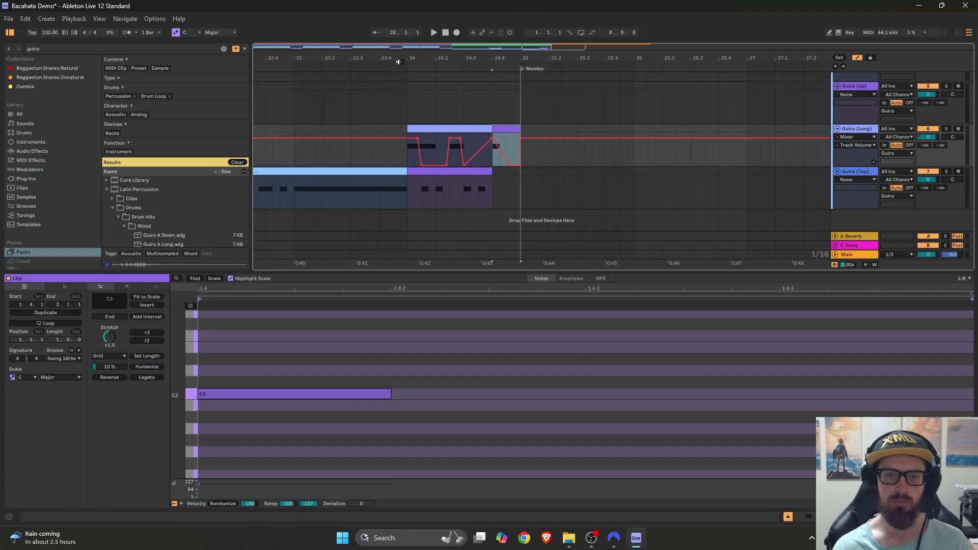
click(536, 112)
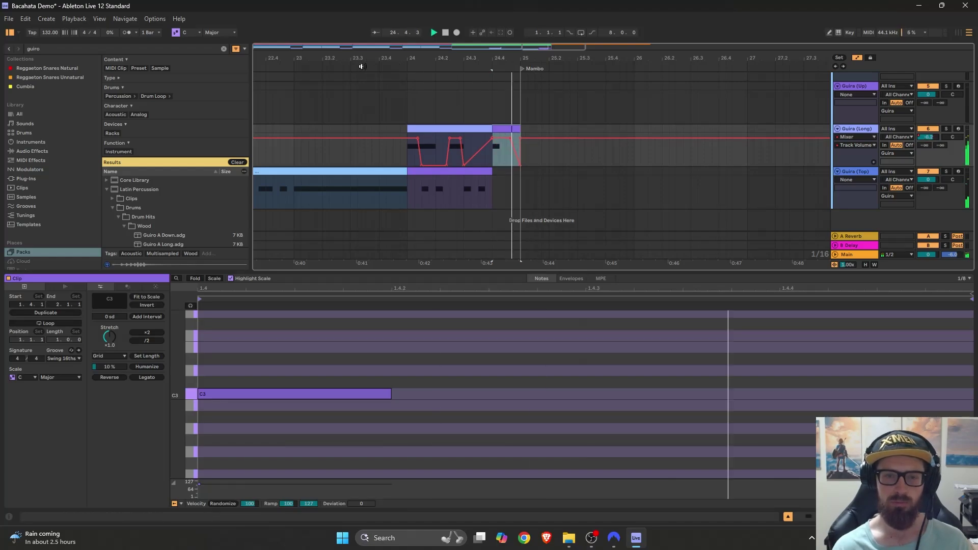
key(plus)
drag(579, 128, 520, 136)
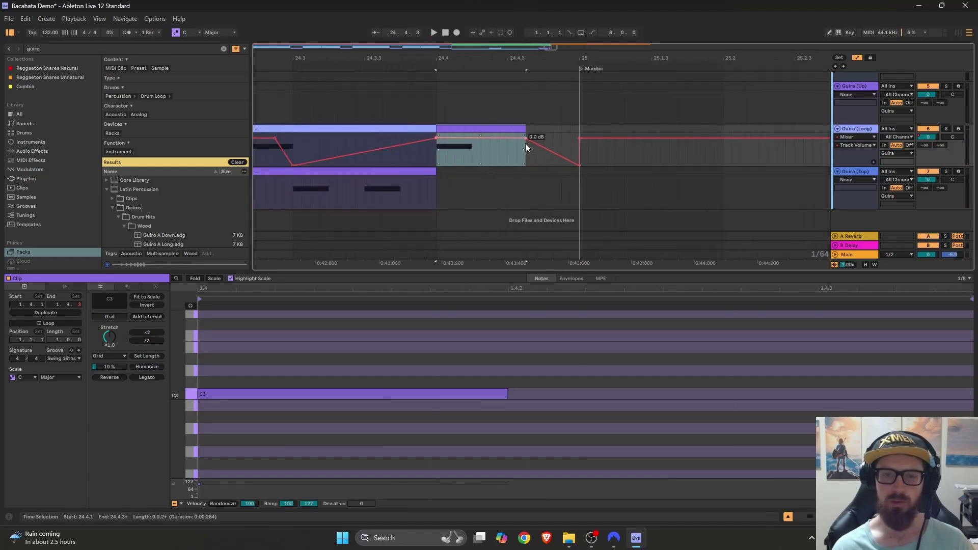
- Switch the Bass track back on and play back the Majao section
key(minus)
key(minus)
key(minus)
key(minus)
scroll(510, 182, up, 4)
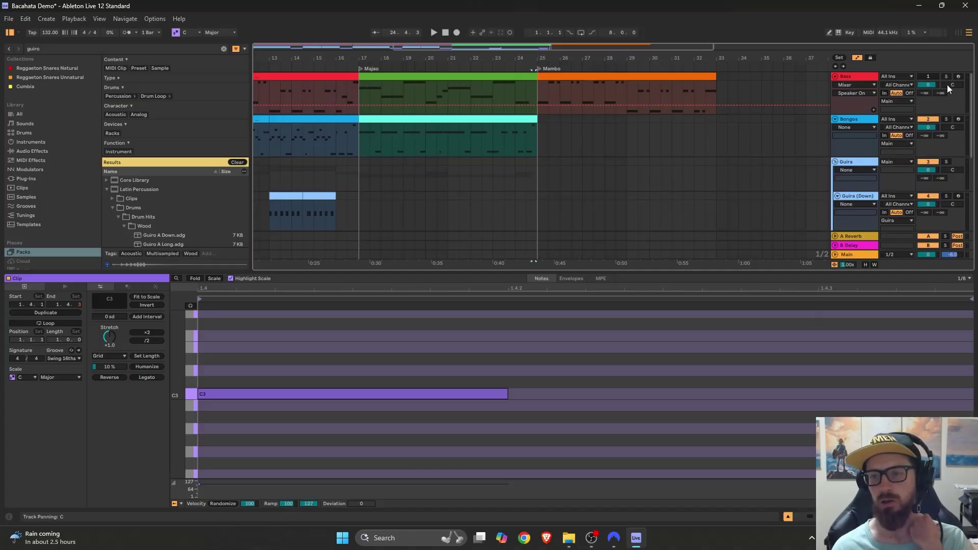
click(337, 87)
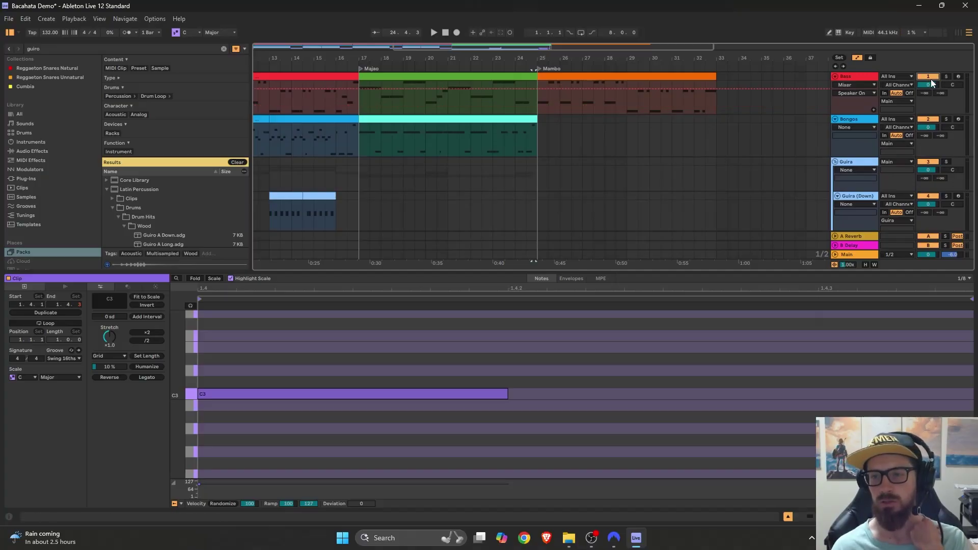
click(351, 66)
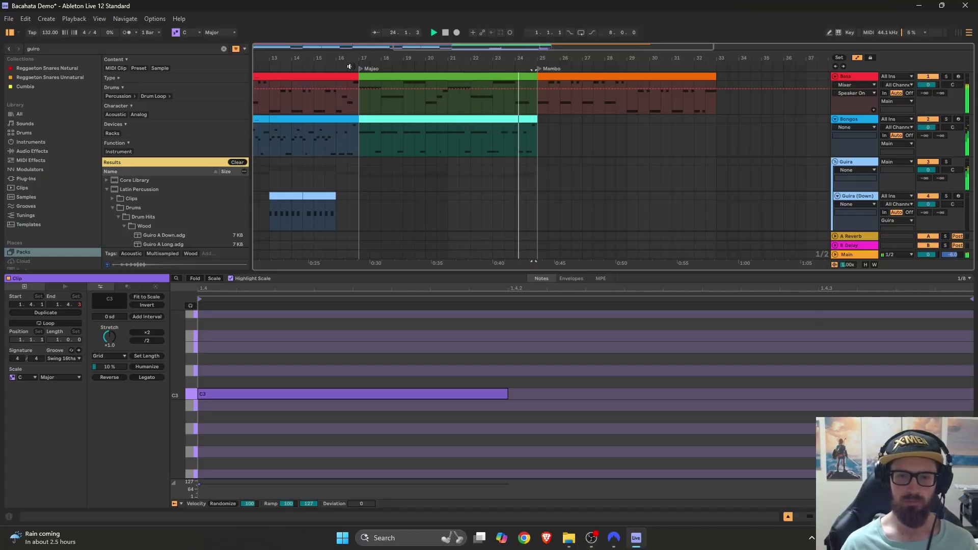
- Delete the short clip at 24.4 from the Guira (Long) track
drag(349, 66, 535, 236)
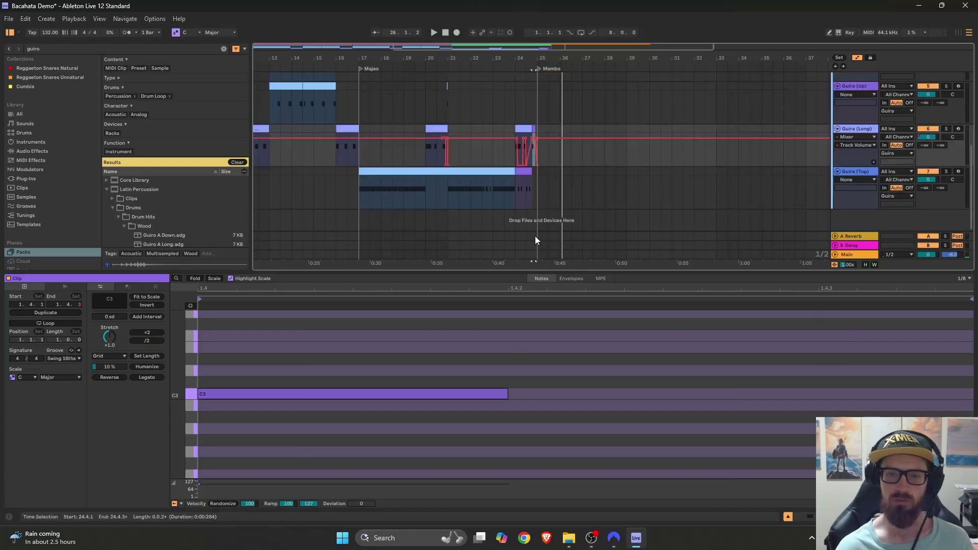
drag(533, 153, 571, 148)
key(space)
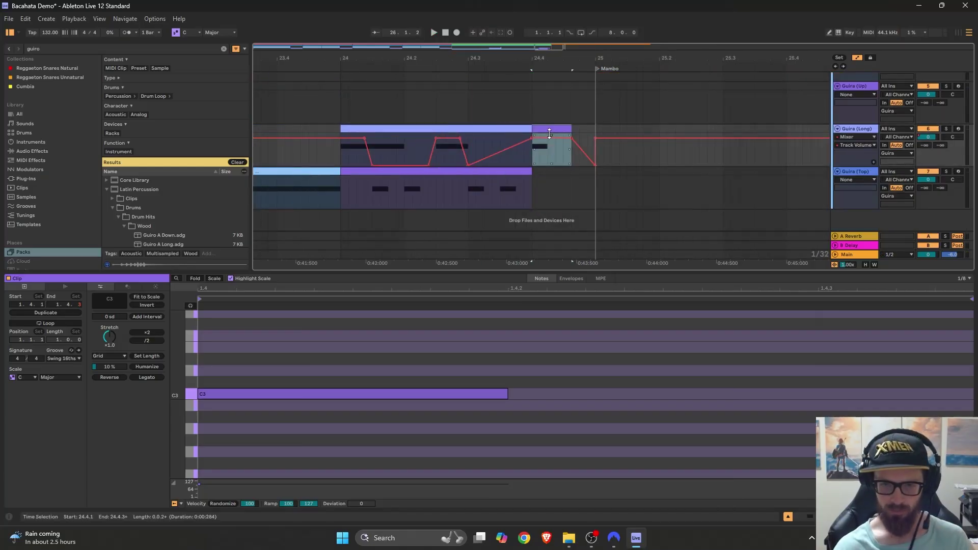
key(x)
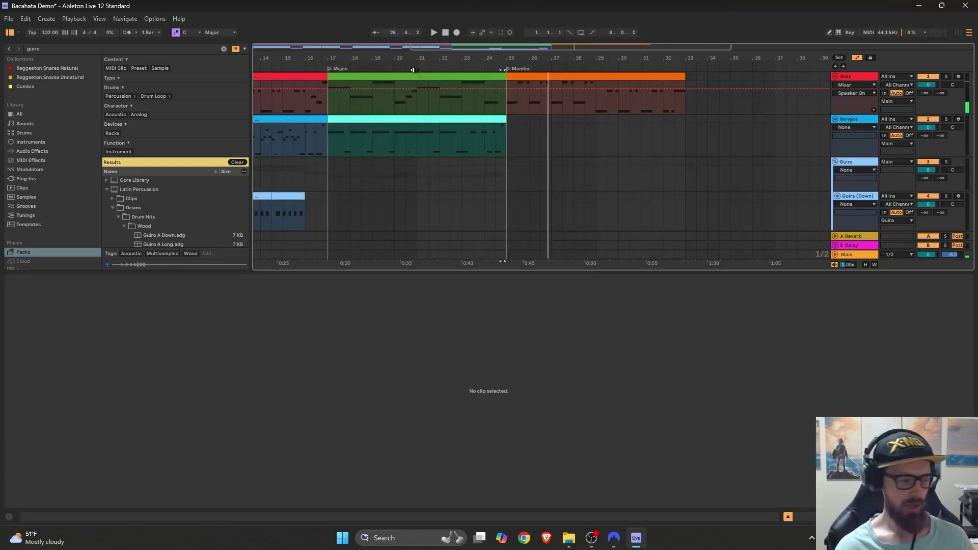
- Create an empty eight-bar MIDI clip on the Bongos track across the Mambo section, from bar 25 to bar 33
key(ctrl+alt+l)
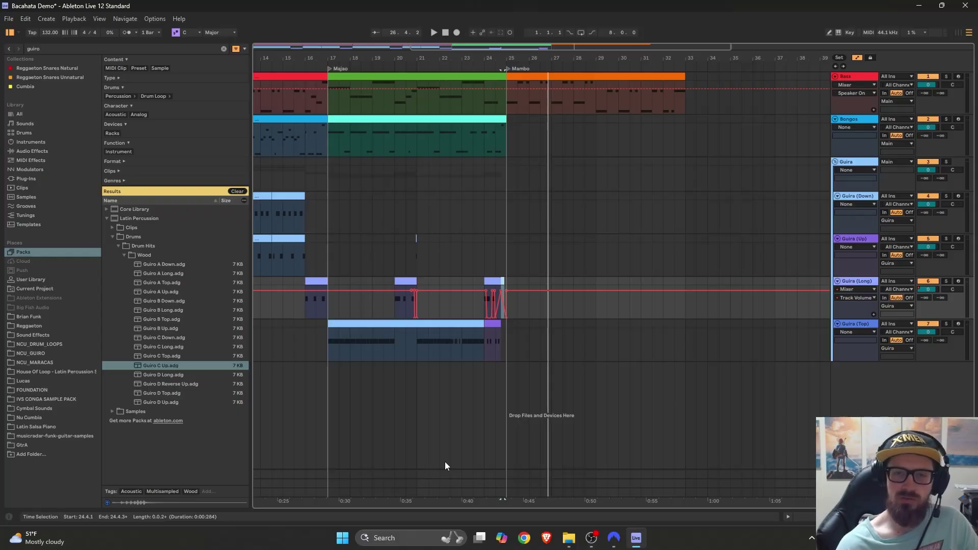
drag(508, 134, 684, 132)
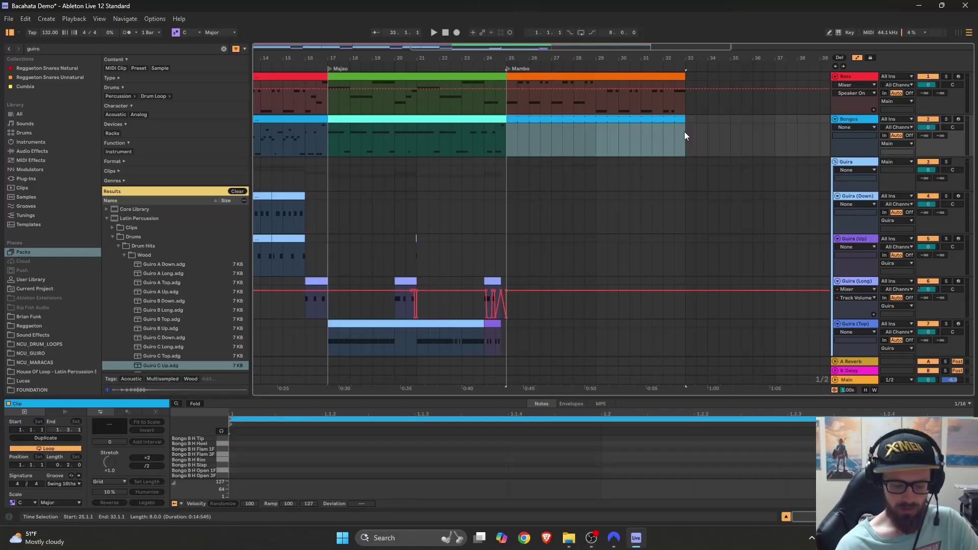
key(ctrl+shift+m)
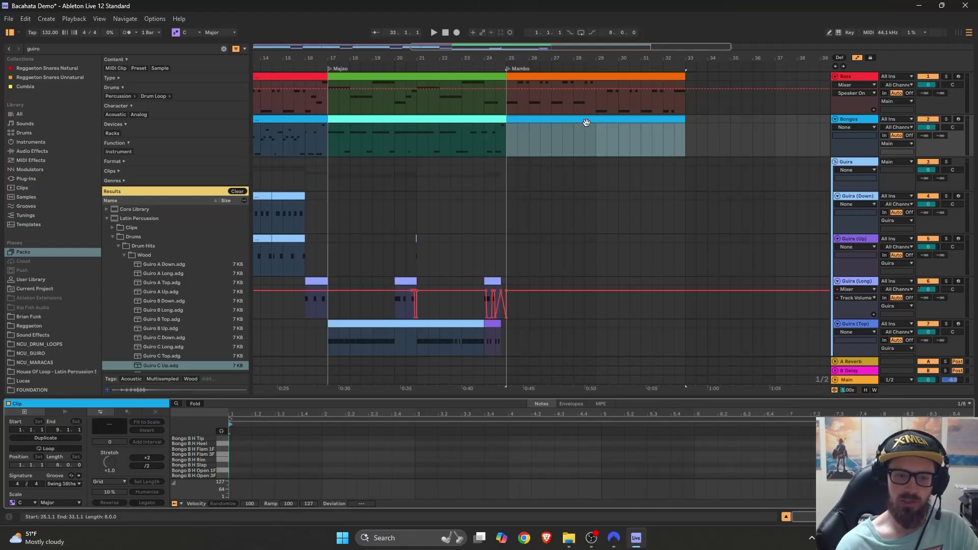
- Draw 1/16 triplets through bar 1 of the bongo clip: twelve Bongo B H Open 1F notes, followed by twelve Bongo B L Open 3F notes
drag(469, 401, 489, 258)
right_click(510, 376)
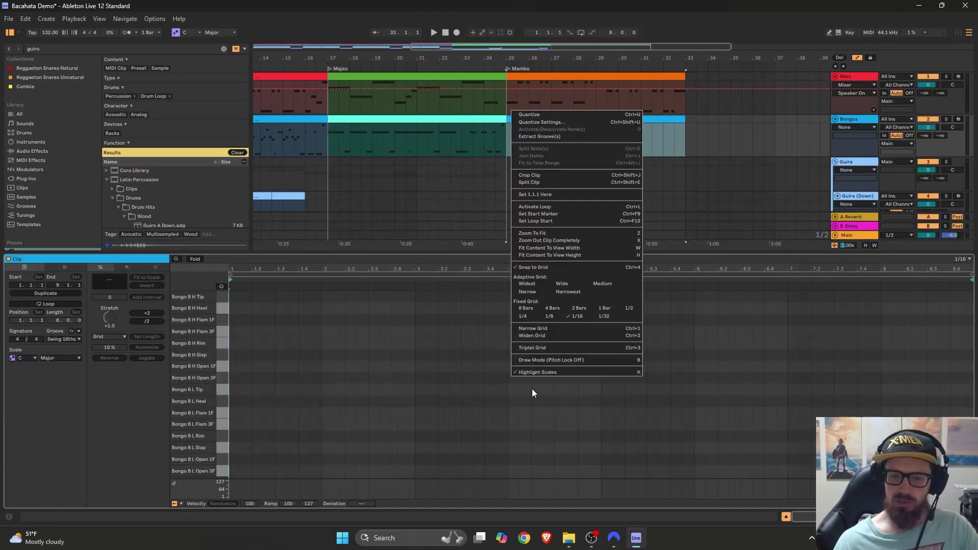
click(543, 344)
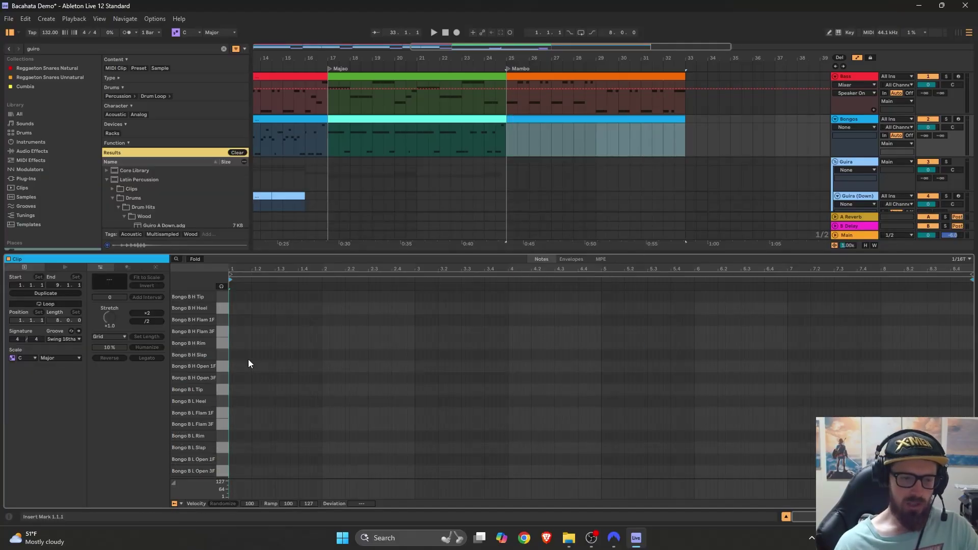
key(b)
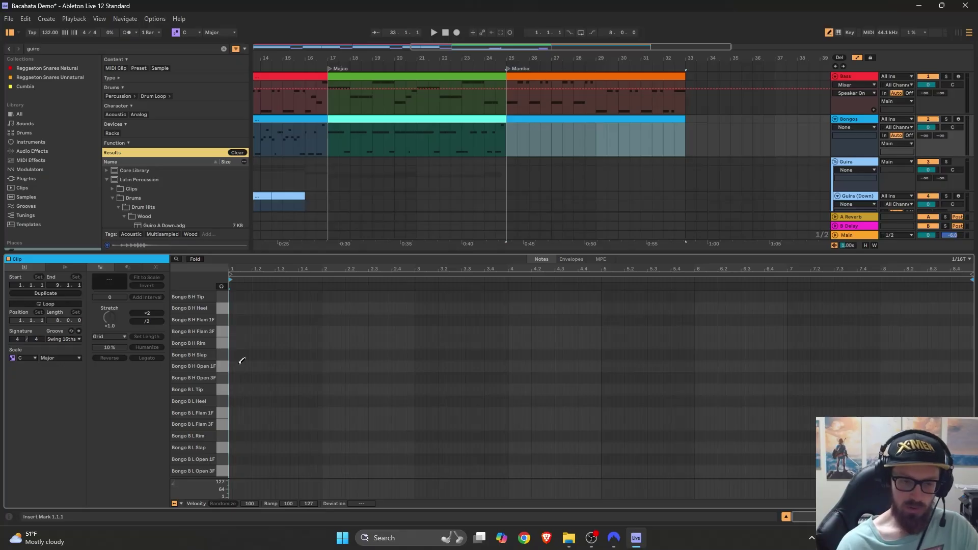
mouse_move(238, 366)
mouse_down()
mouse_move(459, 363)
mouse_move(535, 467)
mouse_move(688, 465)
mouse_move(696, 451)
mouse_up()
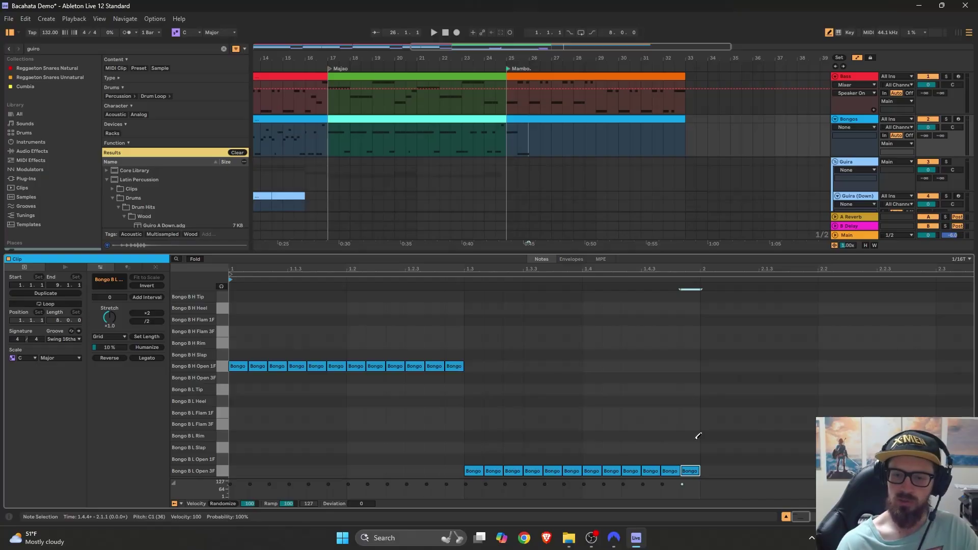
click(570, 128)
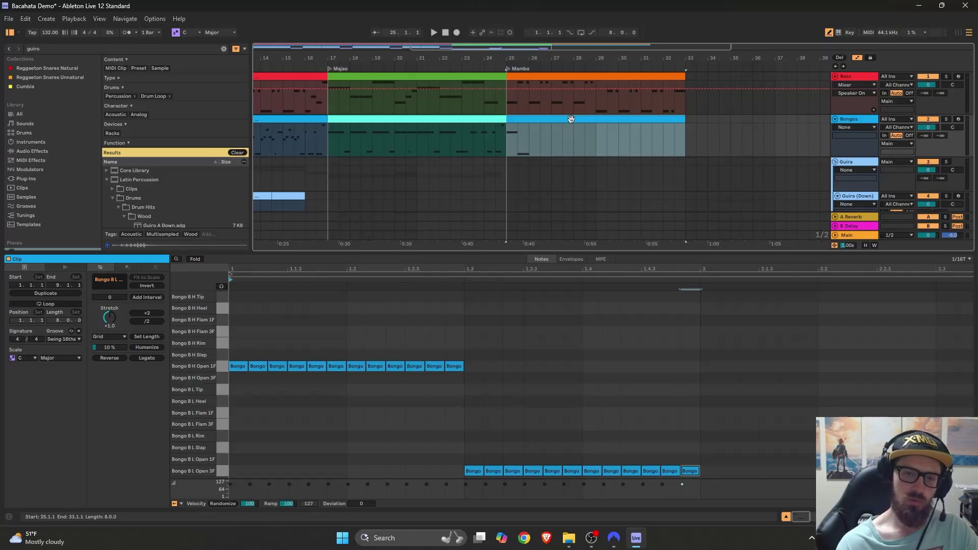
scroll(343, 463, down, 5)
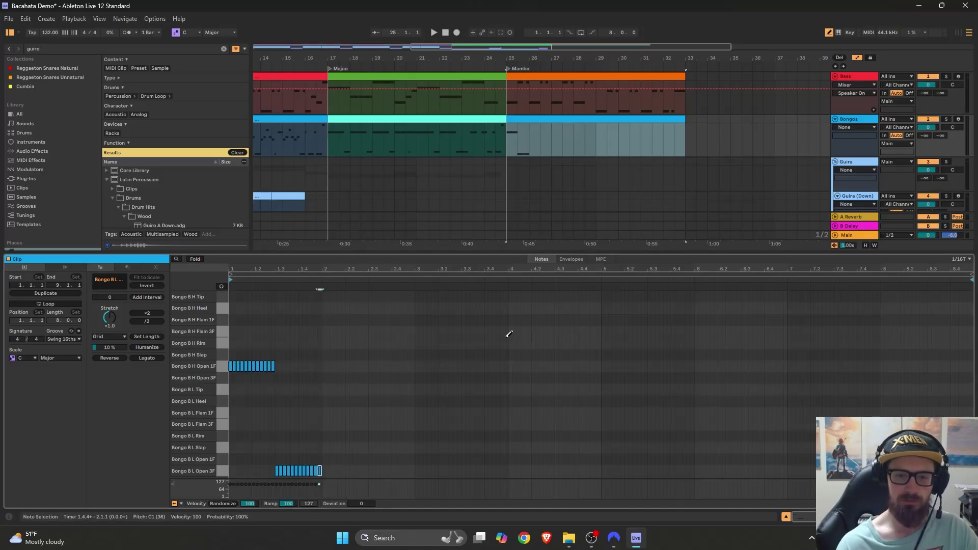
click(829, 33)
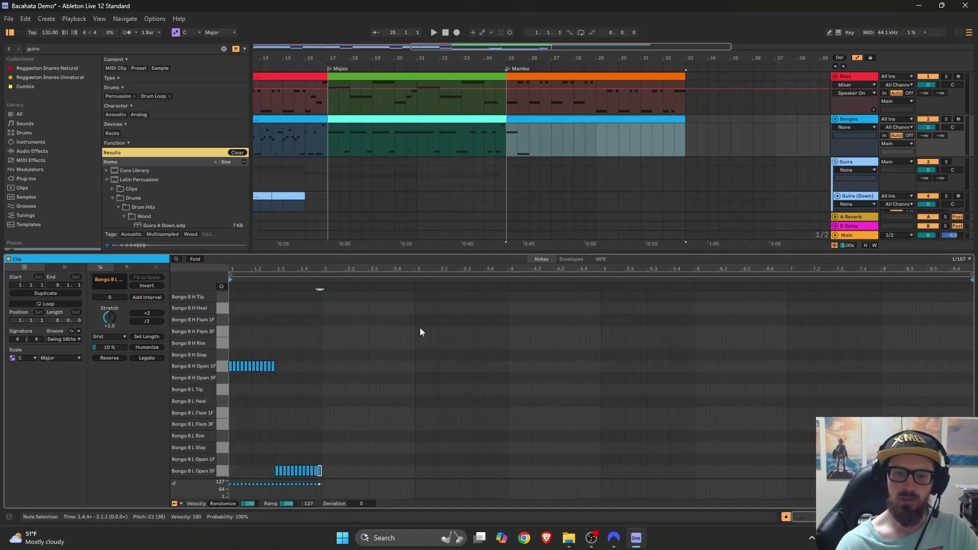
- On a 1/8 grid, draw one Bongo B H Open 1F followed by two B L Open 3F notes twice in bar 3, ending high on 3.4
right_click(427, 366)
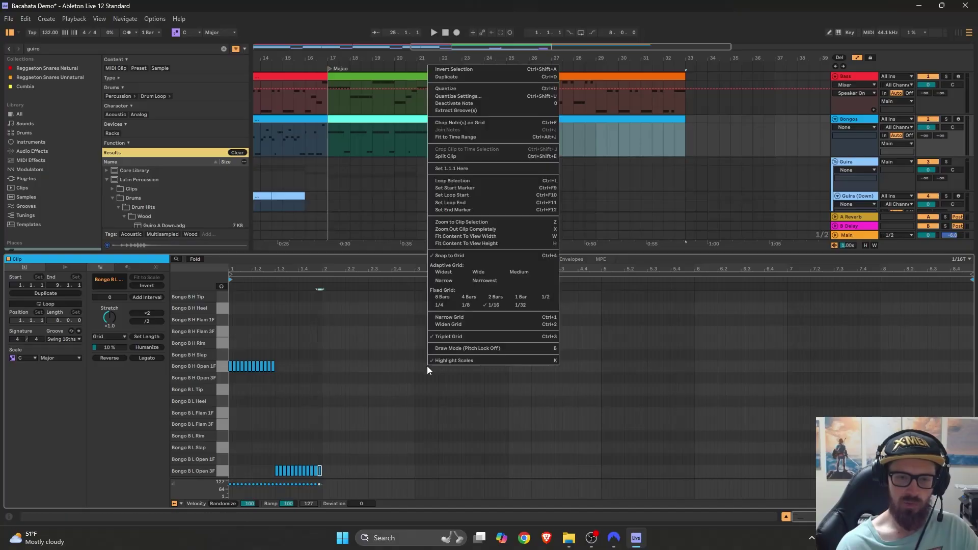
click(349, 328)
scroll(349, 329, up, 3)
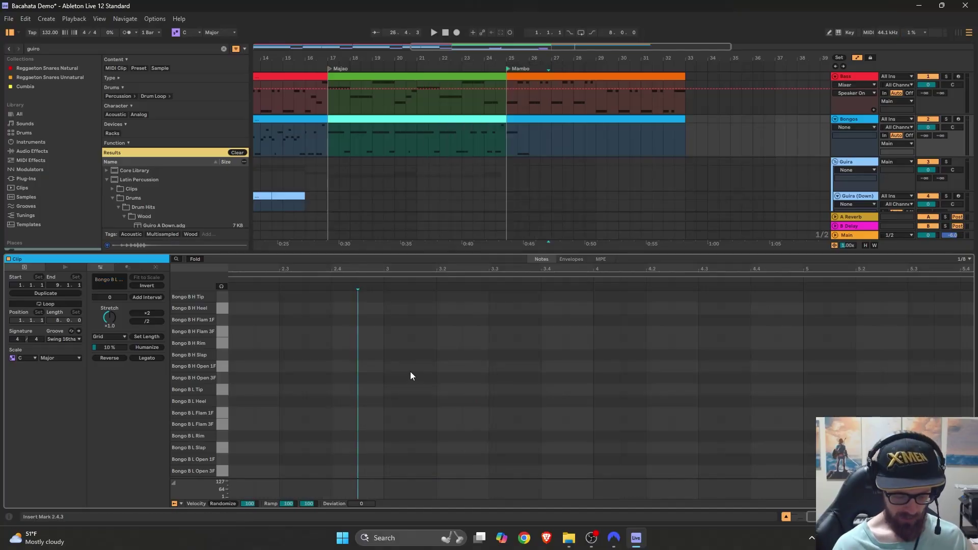
key(b)
click(391, 365)
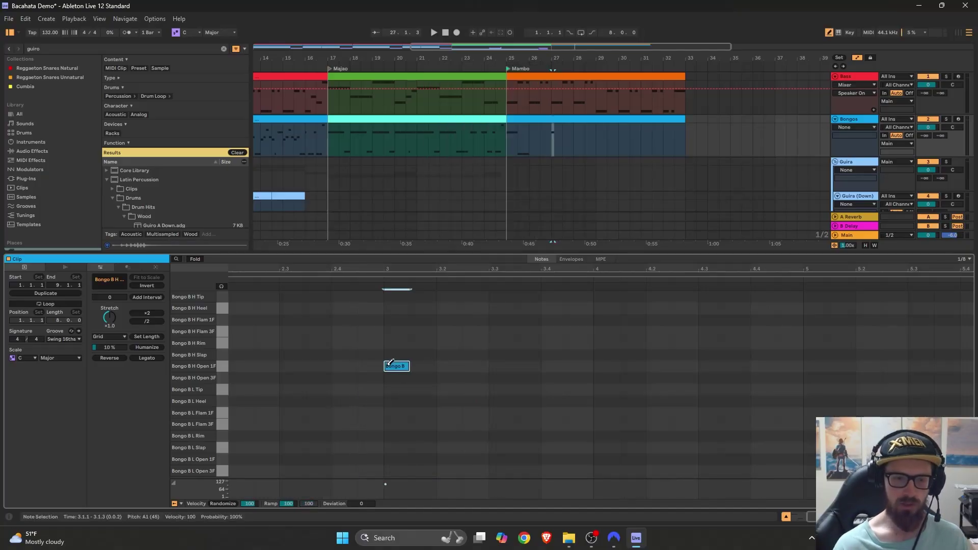
click(431, 470)
click(450, 470)
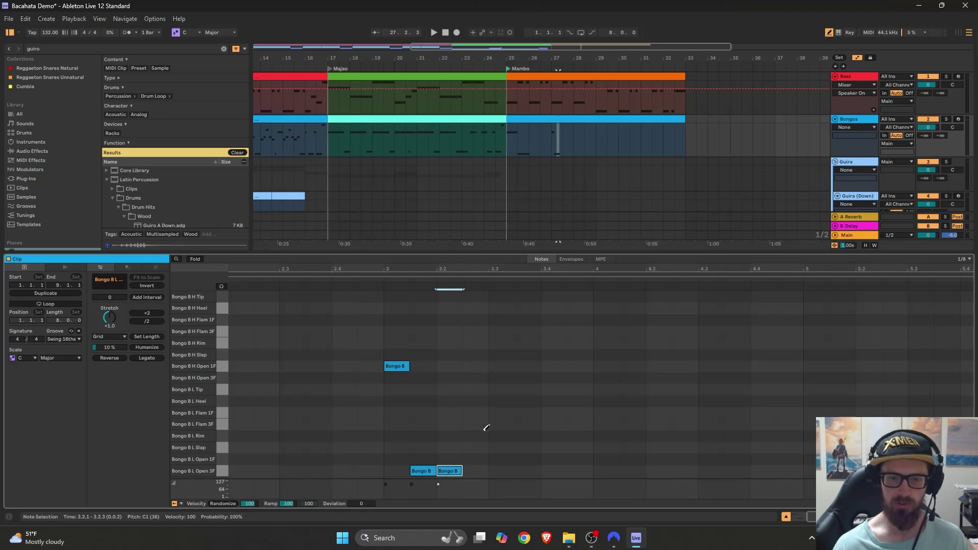
click(484, 367)
click(504, 470)
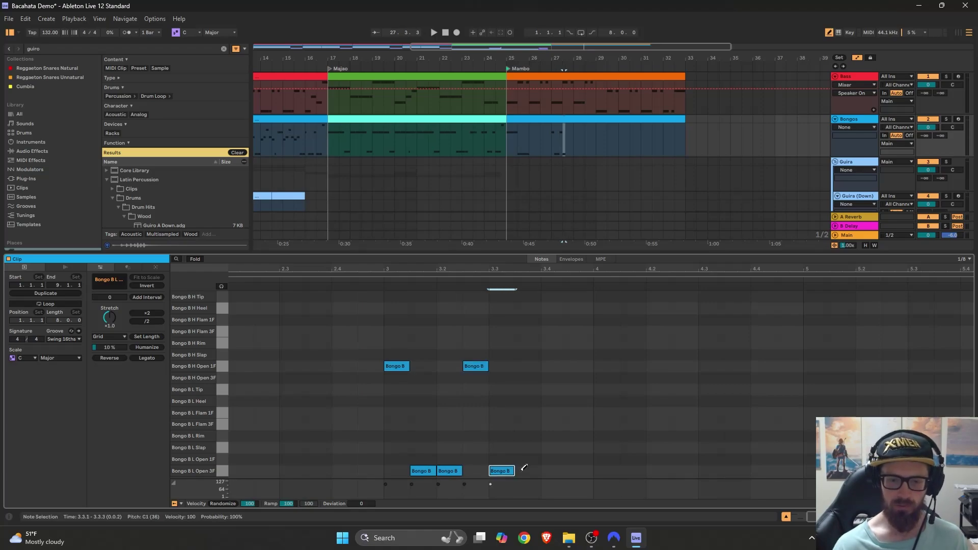
click(527, 470)
click(556, 366)
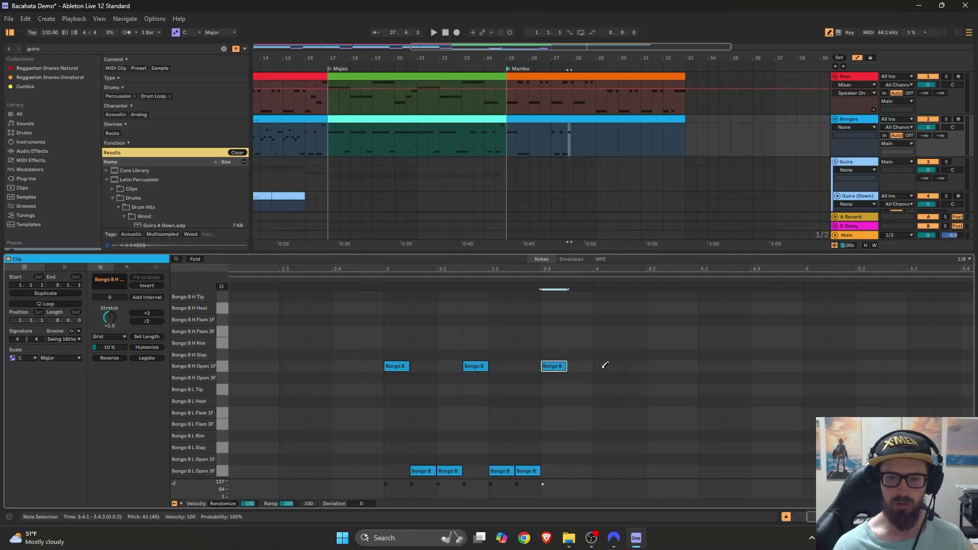
- On a 1/16 grid, draw Bongo B H Open 1F at 4.1.1 and 4.1.2, and Bongo B L Open 3F at 4.1.4 and 4.2.1
right_click(643, 365)
click(706, 306)
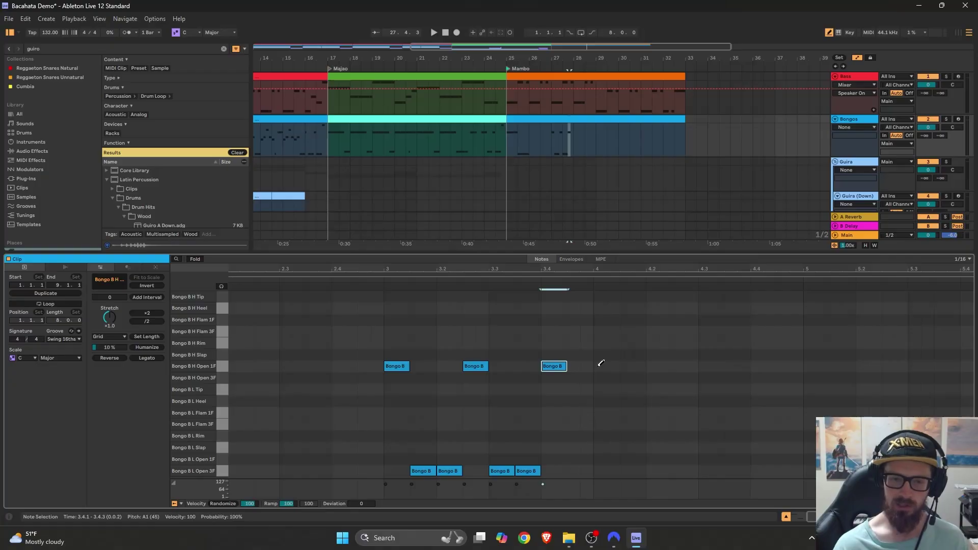
click(601, 365)
click(613, 365)
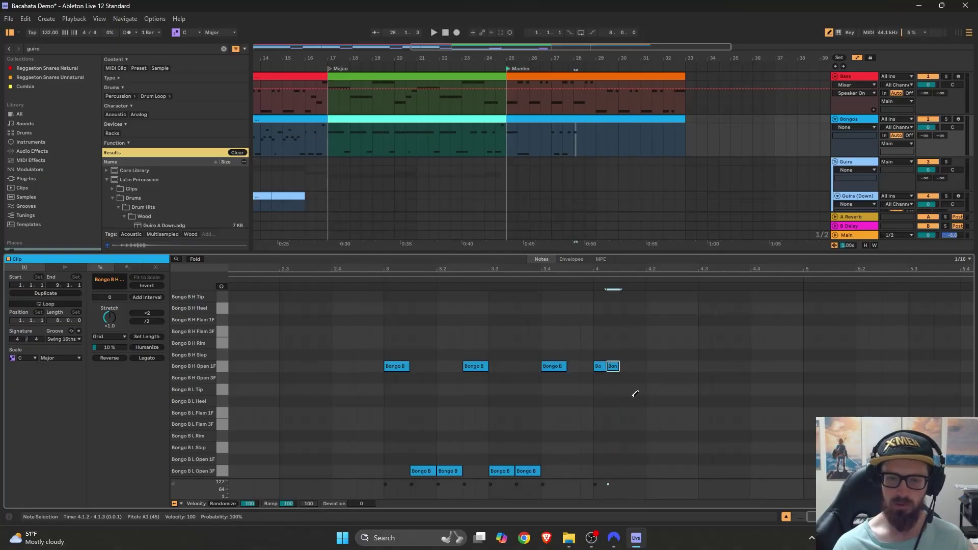
click(639, 470)
click(652, 471)
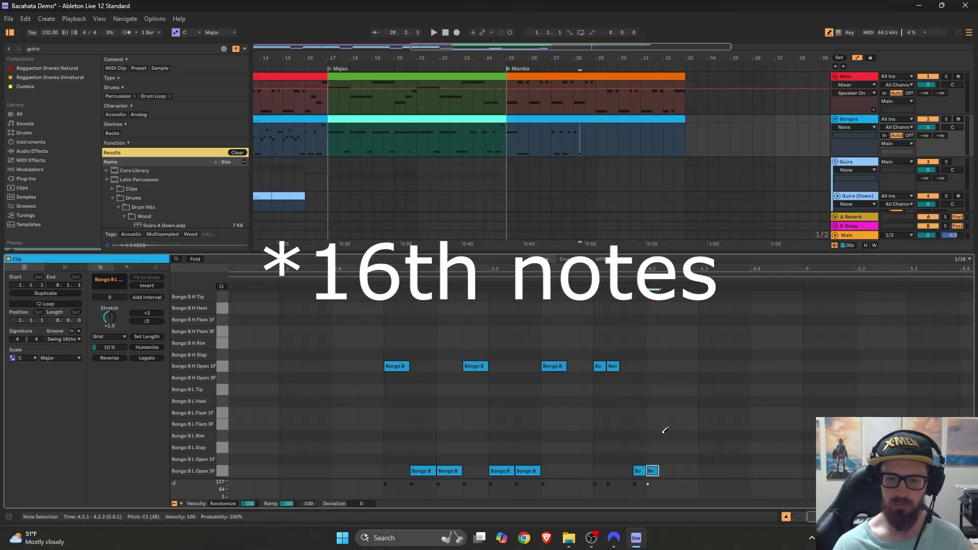
- Complete bar 4 with Bongo B H Open 1F at 4.2.3 and 4.2.4, B L Open 3F at 4.3.2 and 4.3.3, and B H Flam 3F at 4.4.1
click(677, 366)
click(691, 366)
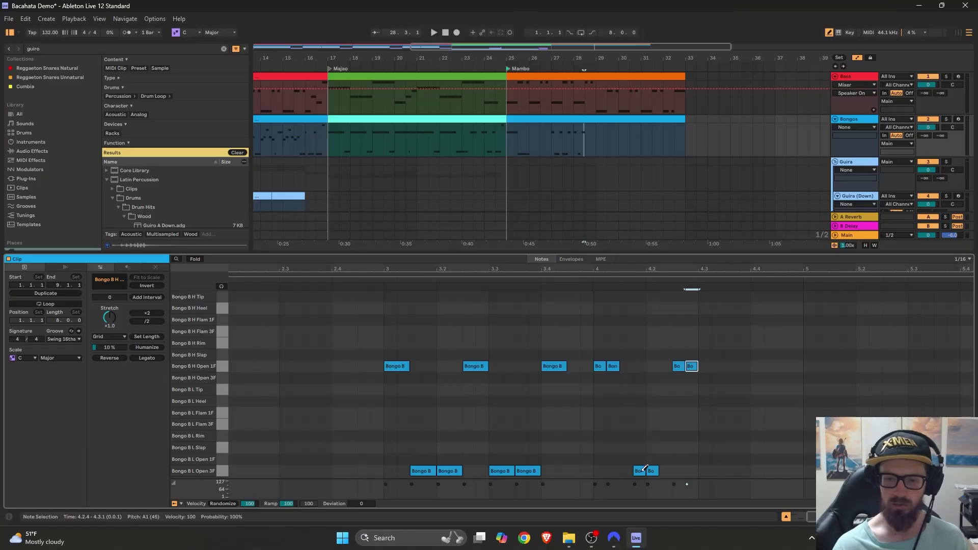
key(space)
click(717, 471)
click(730, 471)
click(758, 366)
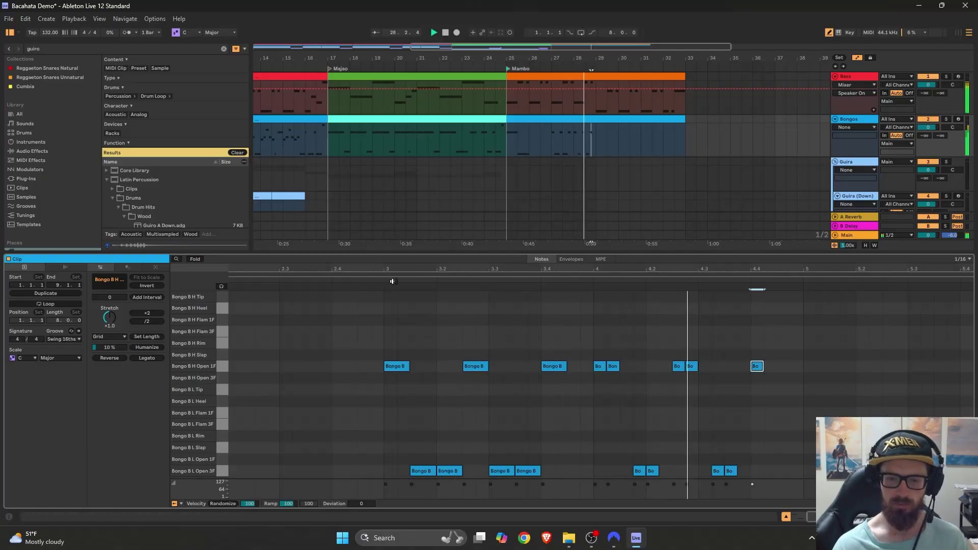
key(Up)
key(Up)
key(Up)
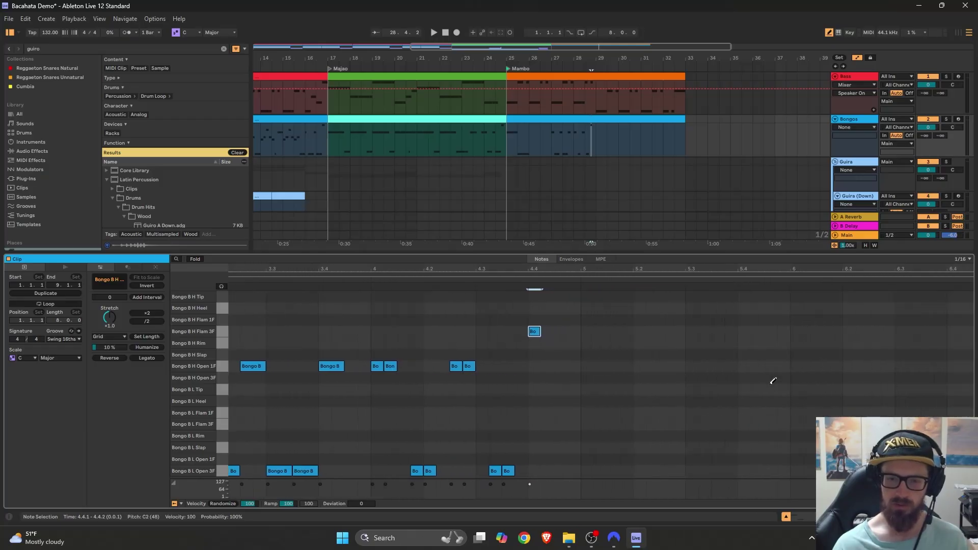
- Draw three 1/16-triplet groups of Bongo B H Flam 3F in bar 5, with B L Open 1F at 5.2, 5.3, 5.4 and 5.4.3, and play back
right_click(755, 391)
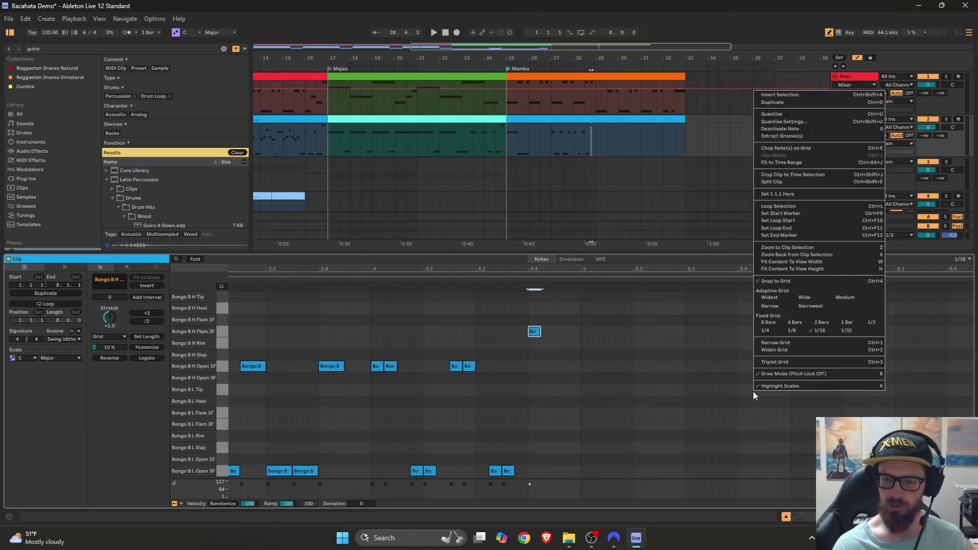
click(774, 361)
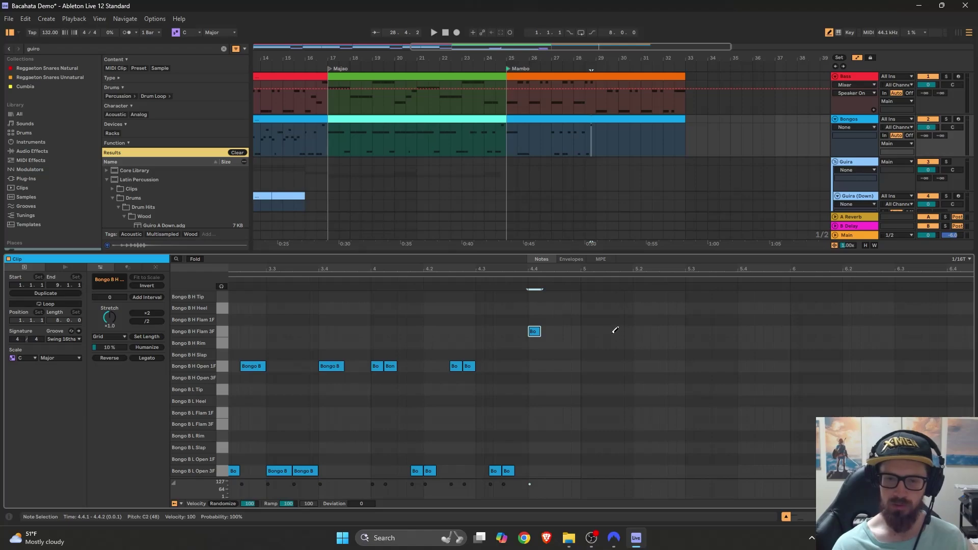
drag(610, 331, 732, 332)
click(636, 459)
click(689, 459)
click(741, 459)
click(768, 459)
click(580, 279)
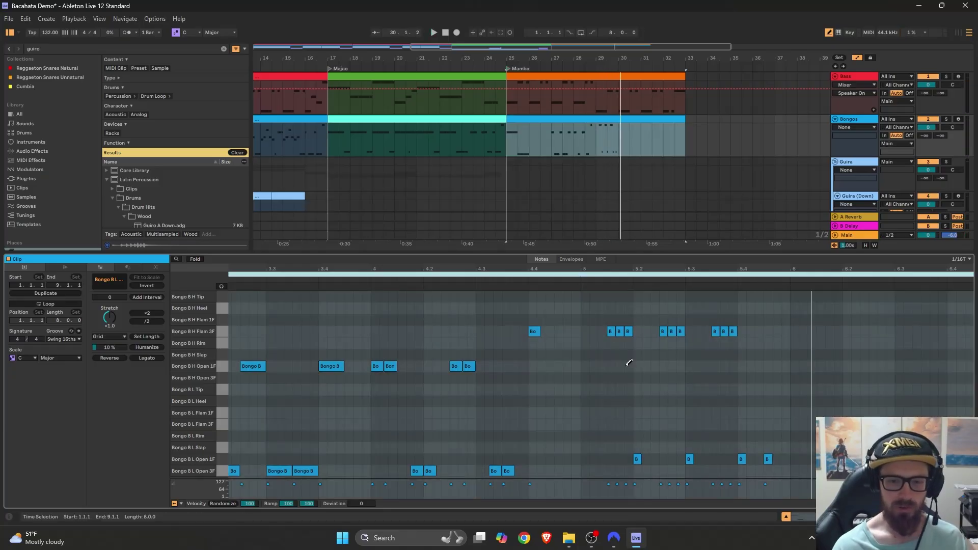
- Move the three triplet groups in bar 5 from Bongo B H Flam 3F to Bongo B H Open 1F
click(829, 33)
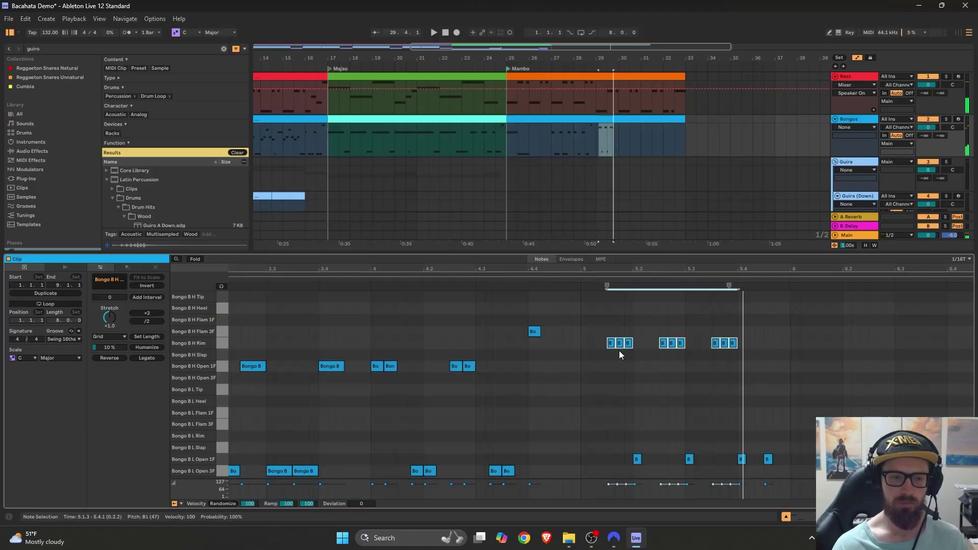
drag(619, 345, 617, 367)
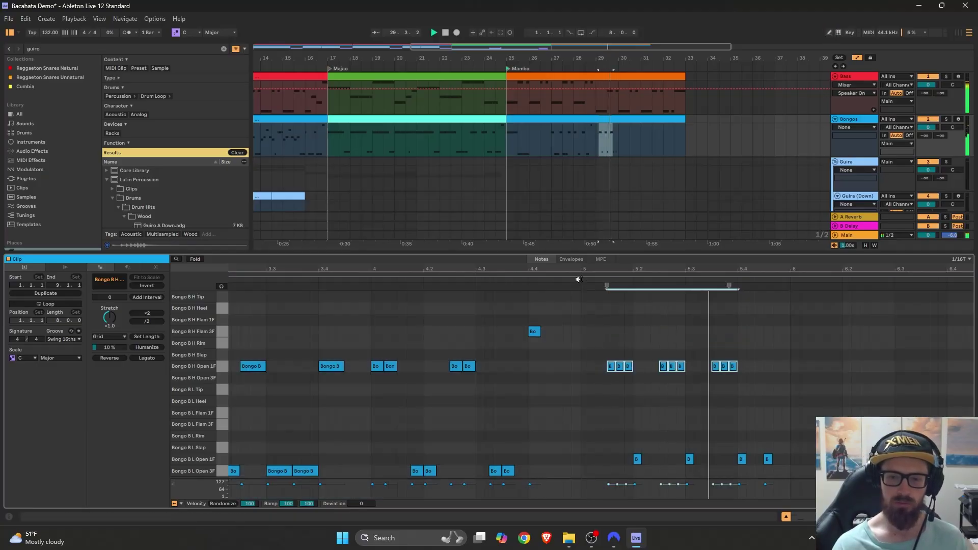
- On a straight 1/16 grid, fill bar 6 with eight Bongo B L Open 1F notes, four B H Open 1F and four B H Slap
right_click(702, 458)
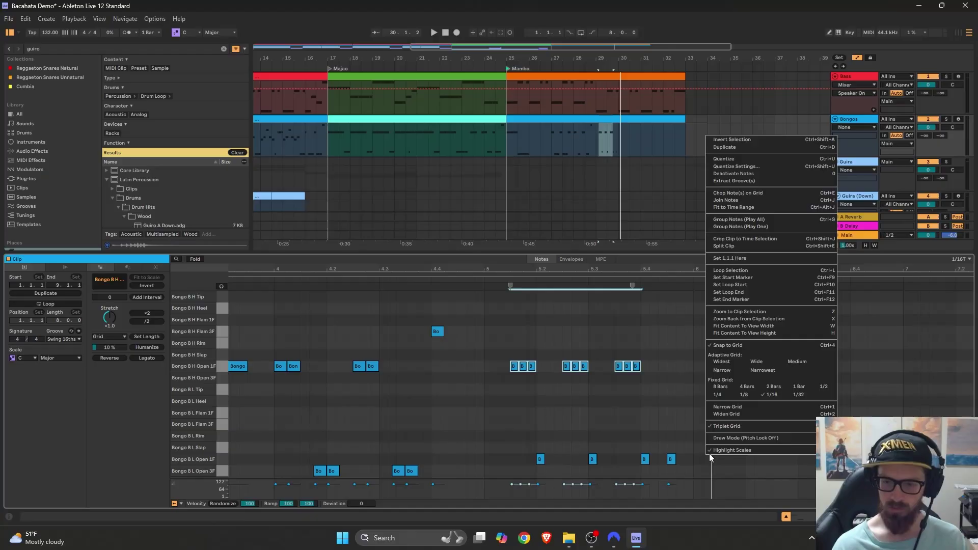
click(723, 426)
key(b)
drag(697, 459, 792, 459)
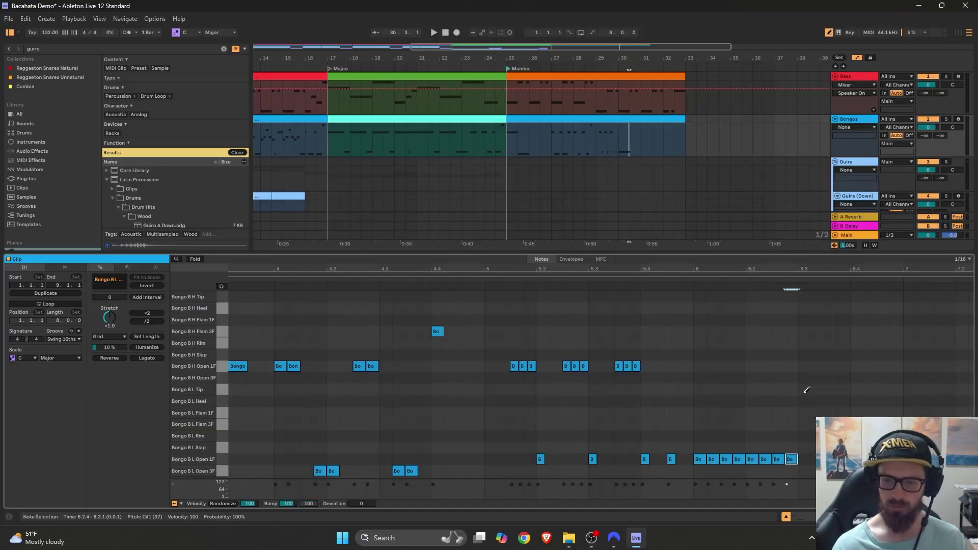
click(804, 366)
drag(815, 366, 897, 355)
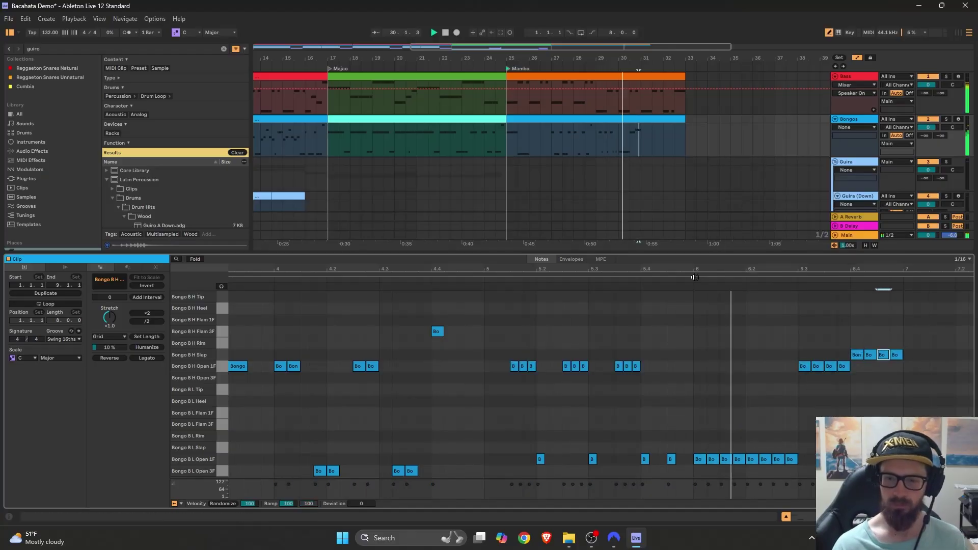
- Program bar 7 with Bongo B H Flam 3F at 7.1, 7.3 and 7.4, and B L Open 3F at 7.1.2, 7.1.4, 7.2.1 and 7.2.3
scroll(905, 402, right, 5)
click(743, 332)
click(757, 470)
drag(783, 471, 795, 471)
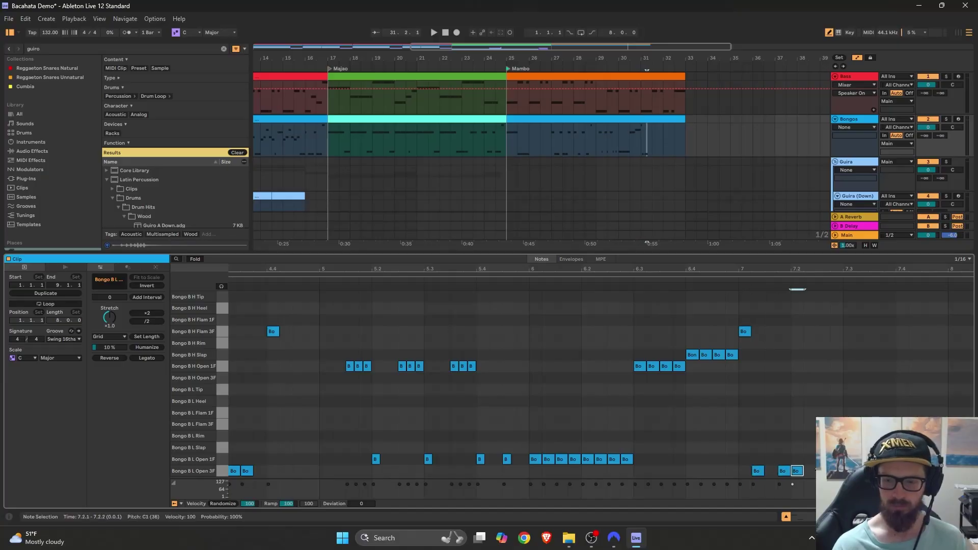
click(848, 331)
click(901, 332)
scroll(789, 357, right, 5)
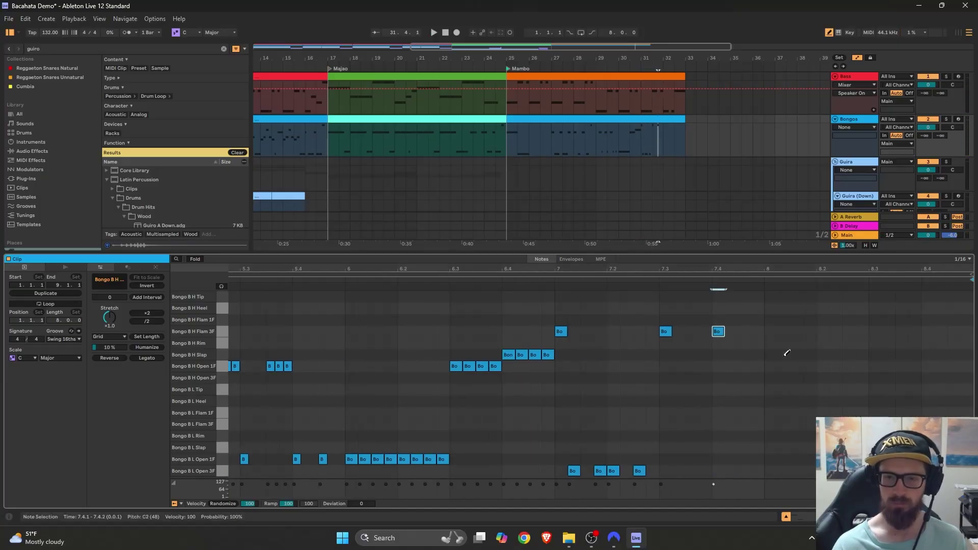
- Draw Bongo B H Slap at 8.1.1, 8.1.4, 8.2.1, 8.2.4, 8.3.1 and 8.4.1, with B L Open 3F at 8.1.2 and 8.1.3, and play from Mambo
right_click(849, 381)
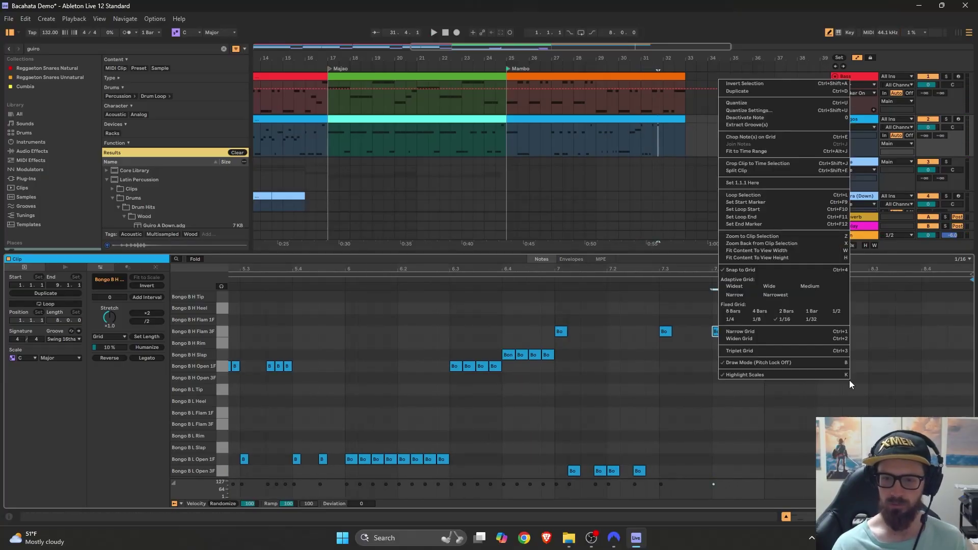
click(875, 386)
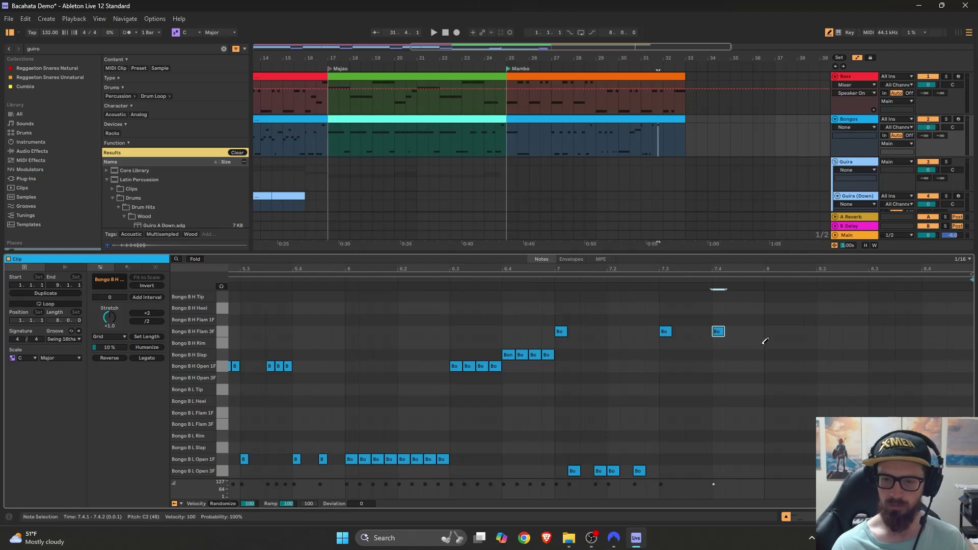
click(770, 355)
click(782, 471)
click(795, 471)
click(808, 354)
click(821, 354)
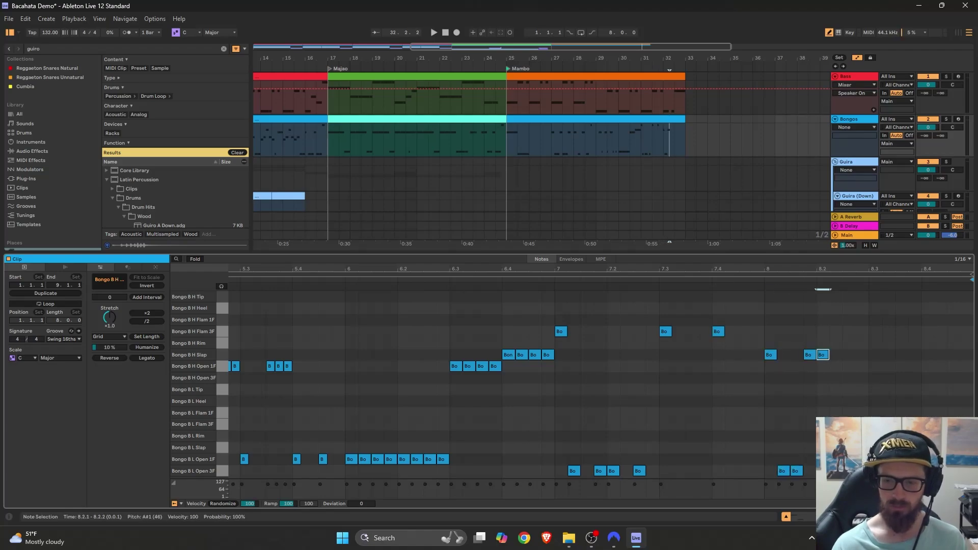
click(861, 355)
click(875, 354)
click(926, 355)
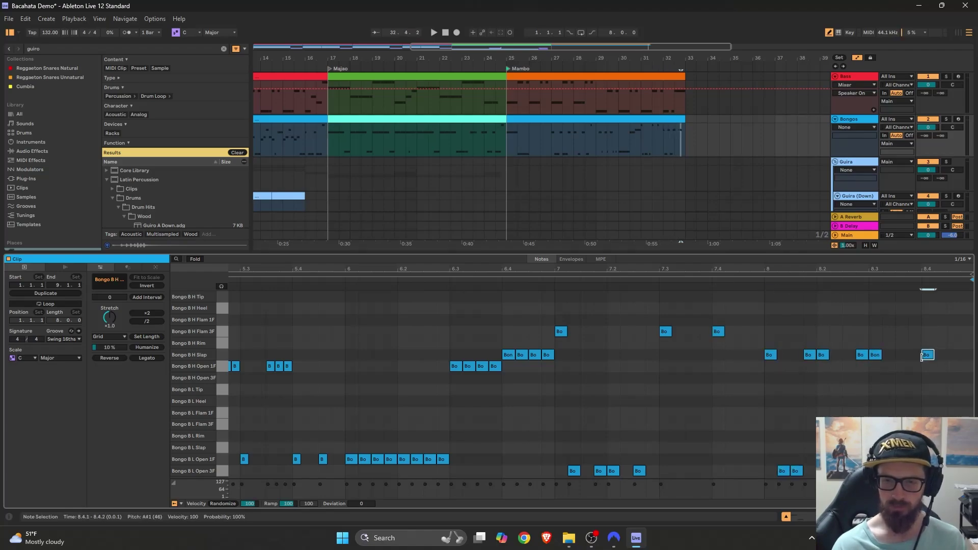
click(501, 64)
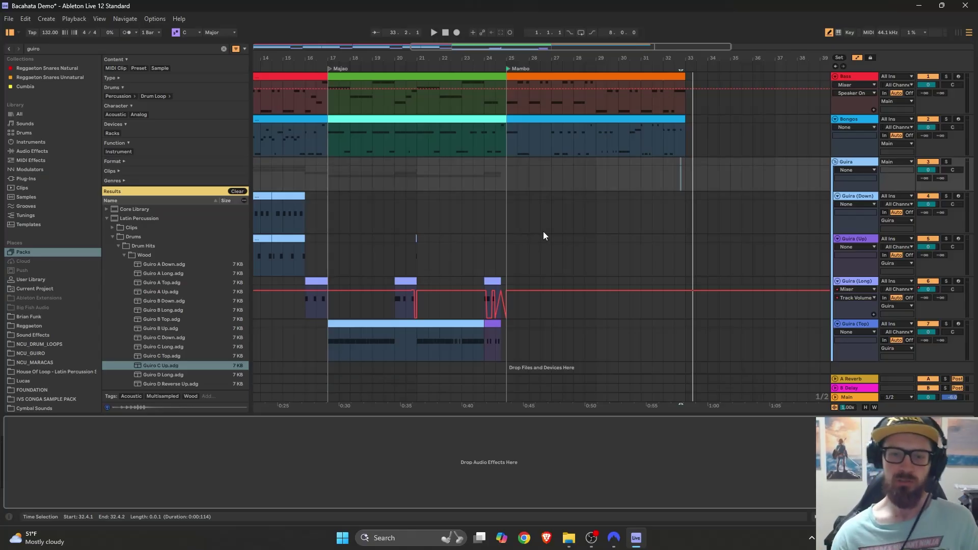
scroll(520, 222, up, 5)
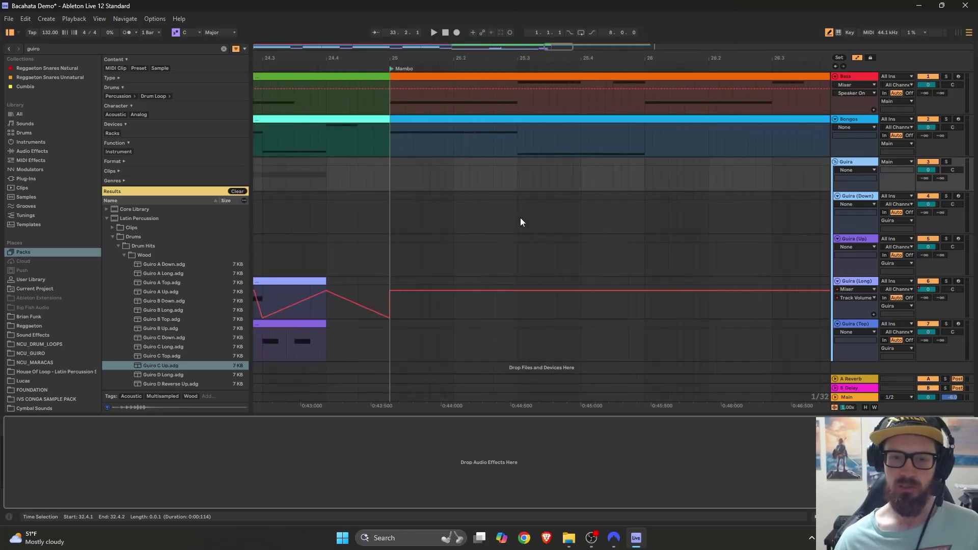
double_click(395, 199)
click(421, 79)
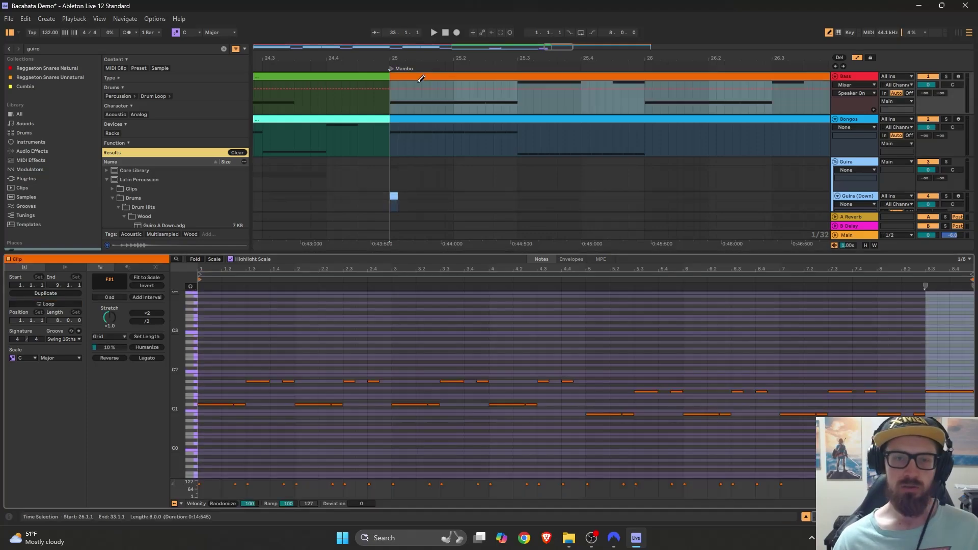
key(space)
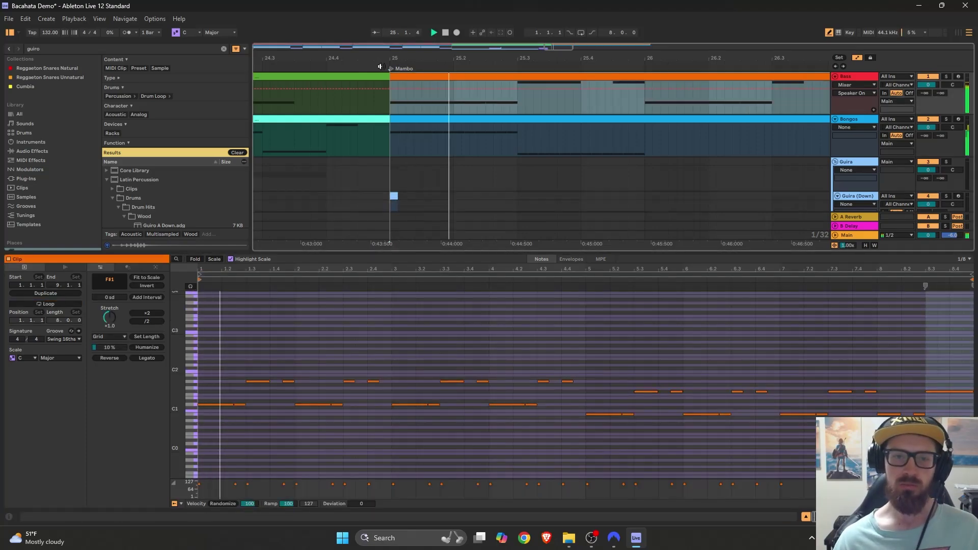
scroll(560, 153, down, 3)
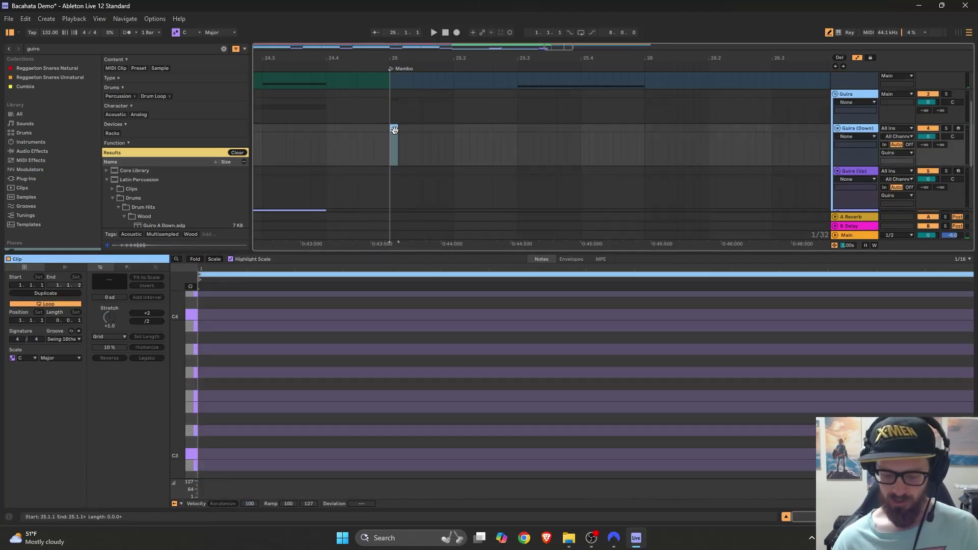
click(396, 147)
- Copy the Guira (Down), Guira (Up) and Guira (Long) clips from the Caminando/Derecho section to bar 25 and play them back
scroll(403, 177, down, 10)
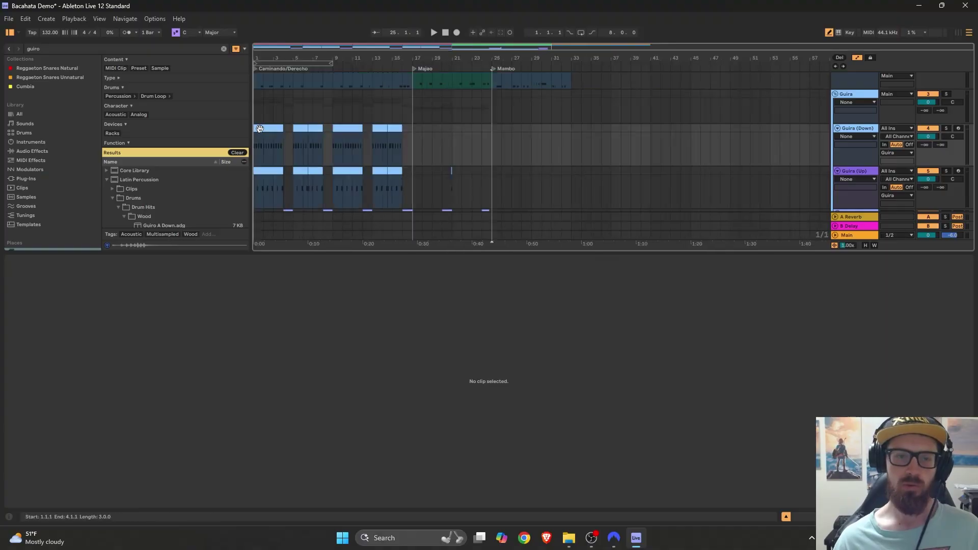
click(371, 178)
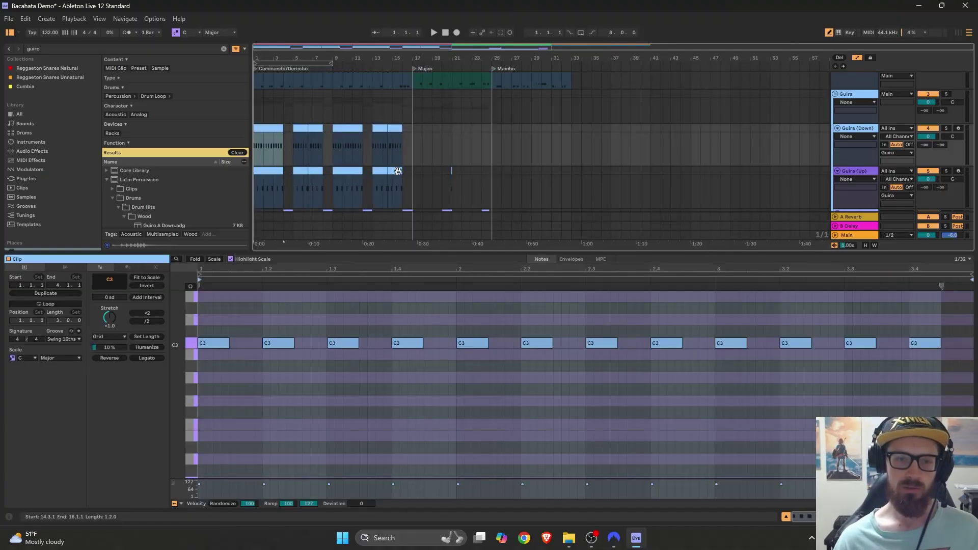
drag(397, 252, 395, 351)
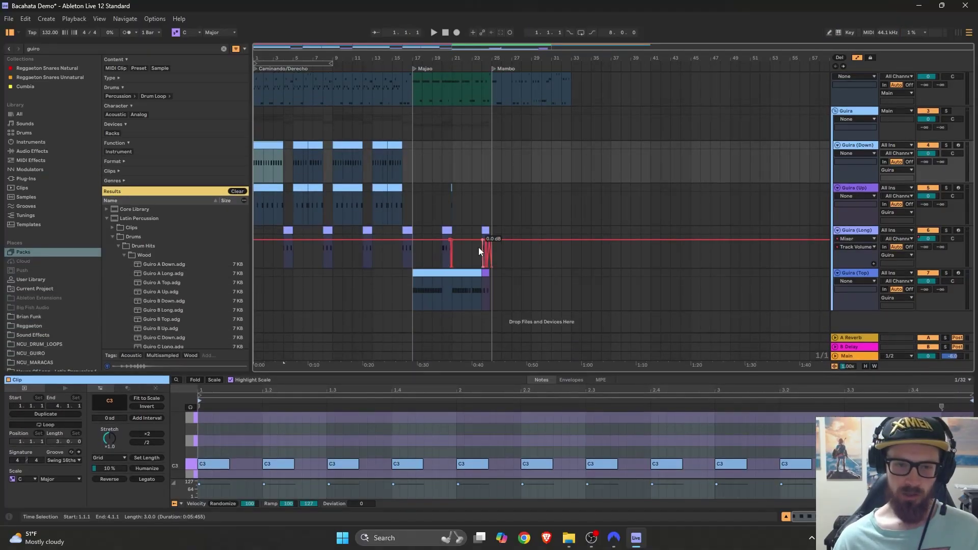
key(ctrl+v)
key(space)
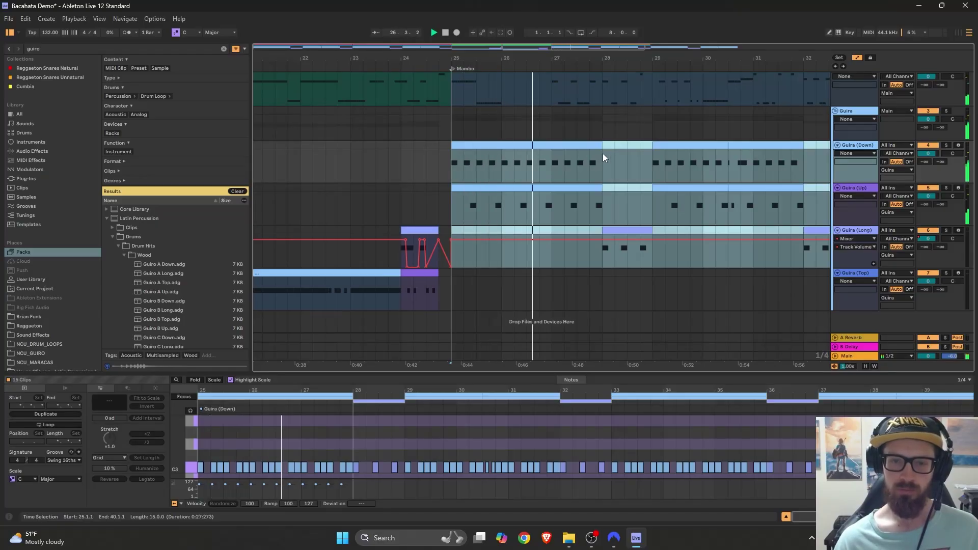
- Copy the Guira (Long) clip from bar 28 to 26.3, trim it to end at bar 27, and play the Mambo section
click(626, 230)
key(ctrl+c)
click(528, 255)
key(ctrl+v)
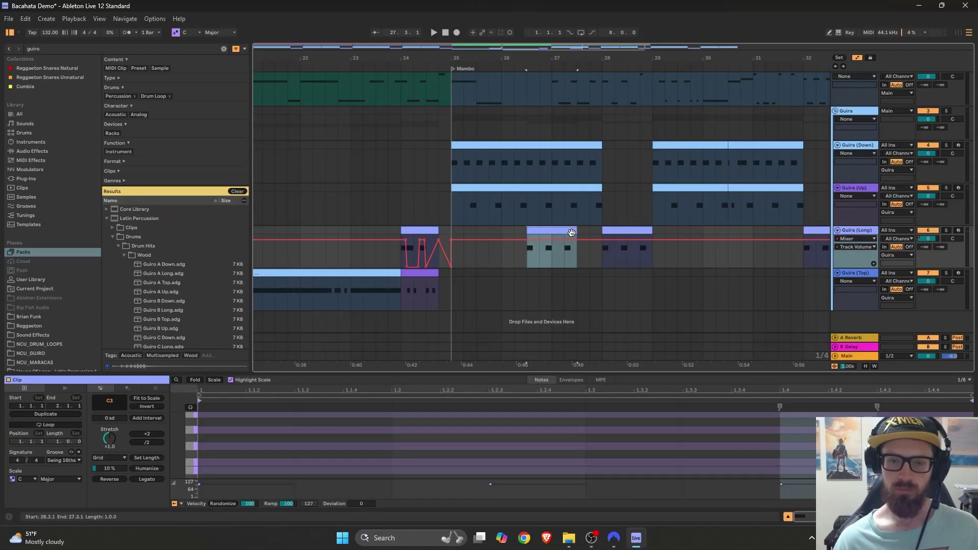
drag(576, 232, 552, 232)
drag(524, 374, 521, 141)
drag(836, 267, 642, 267)
drag(490, 146, 490, 382)
click(448, 65)
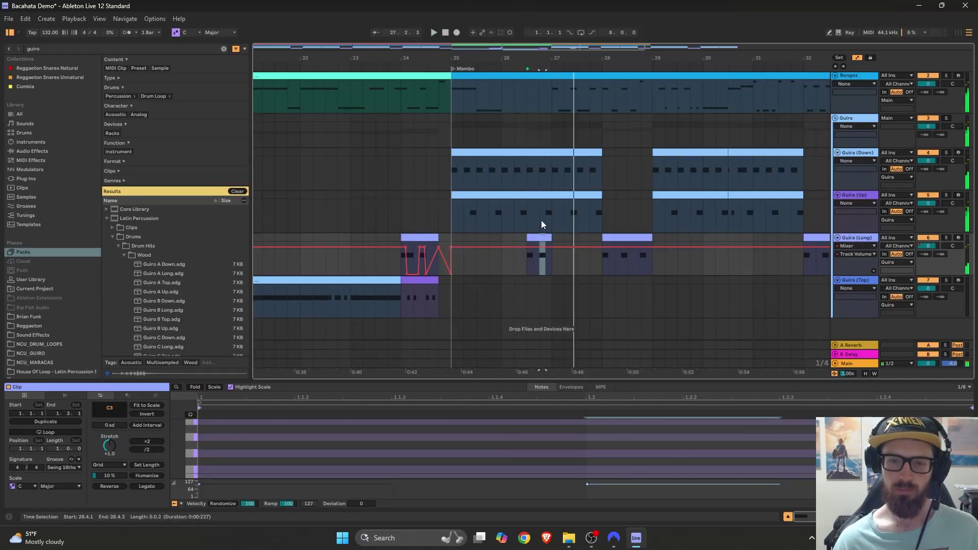
- Split the Guira (Up) clip at 26.4.1 and clear its last beat before bar 27
click(547, 204)
key(space)
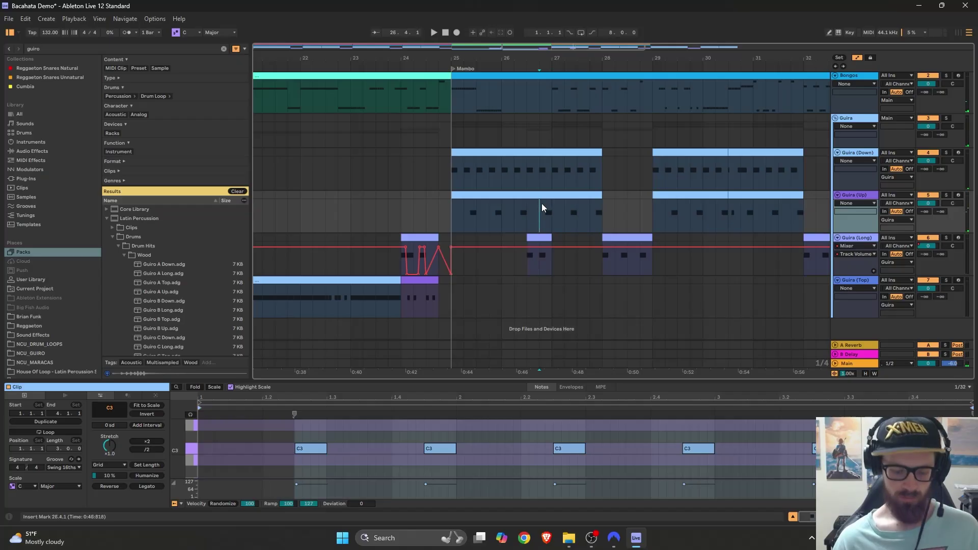
key(ctrl+e)
drag(540, 195, 548, 195)
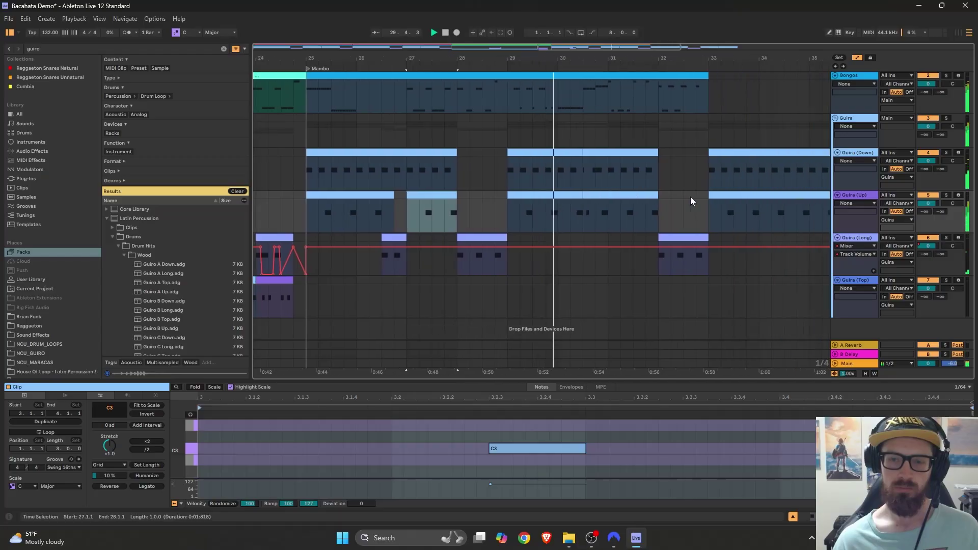
- Using a 1/16-triplet grid, rework the Guira (Down) notes in the first beat of bar 29 into two short strokes from 29.1.3
click(645, 152)
key(z)
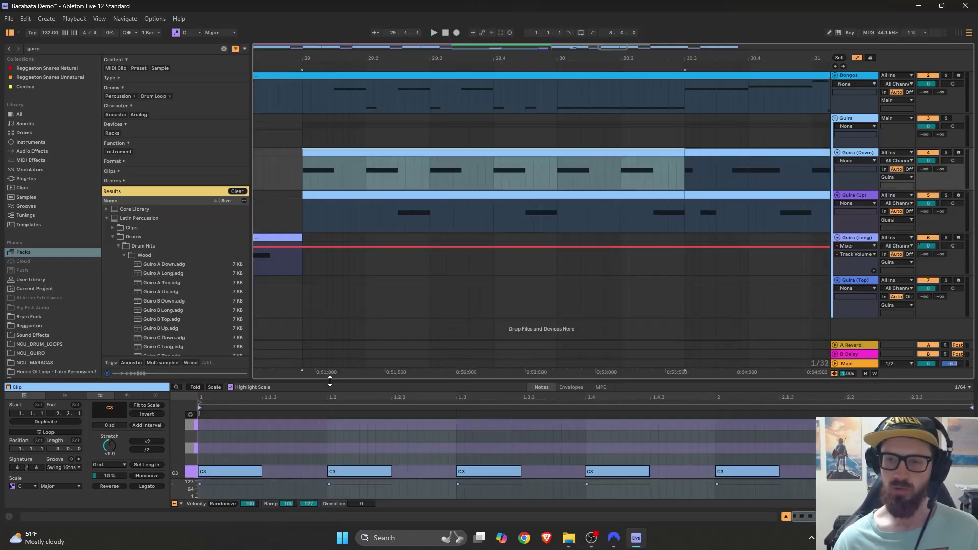
drag(330, 381, 382, 283)
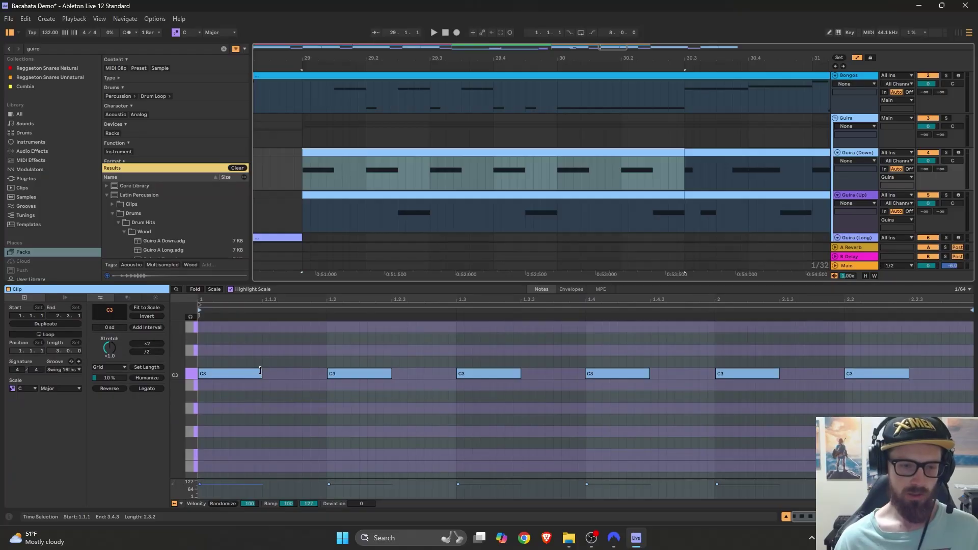
right_click(267, 398)
click(311, 385)
mouse_move(341, 380)
mouse_down()
mouse_move(313, 379)
mouse_move(327, 374)
mouse_up()
- Copy the one-beat Guira (Down) roll at bar 29 onto Guira (Up), offset slightly later so the strokes alternate, and audition it
drag(365, 212, 304, 212)
drag(354, 171, 363, 200)
scroll(363, 200, up, 5)
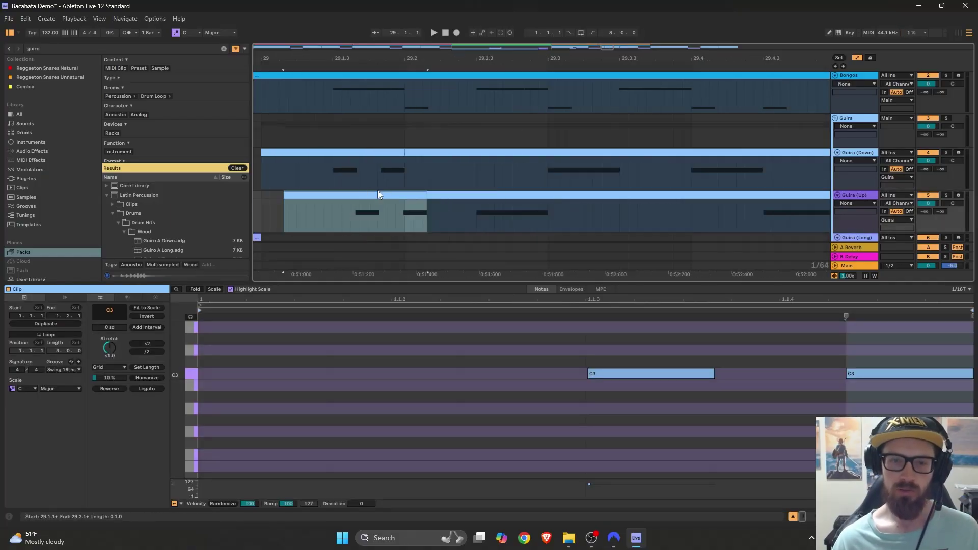
scroll(384, 194, down, 4)
key(space)
- Nudge the copied Guira (Up) roll in bar 29 slightly later and play the passage back
right_click(607, 373)
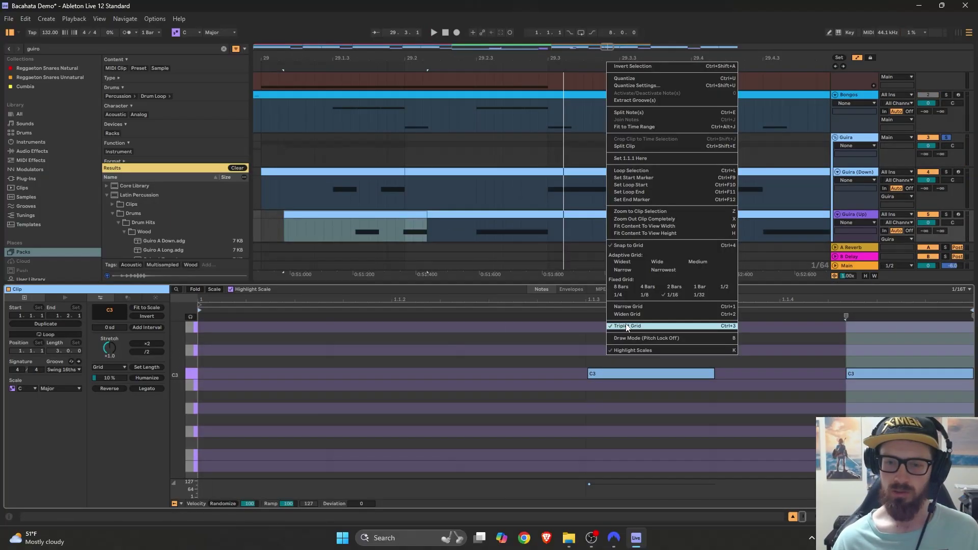
key(Escape)
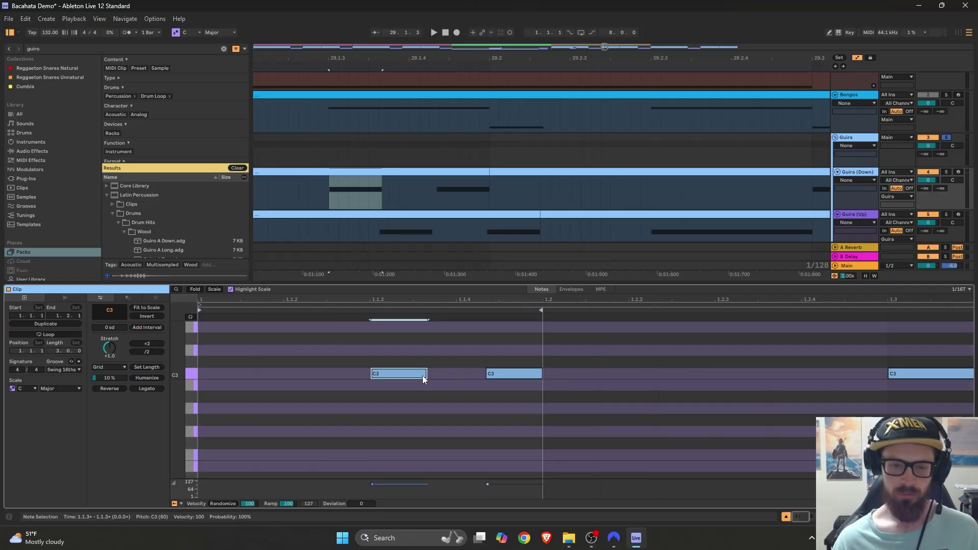
click(401, 214)
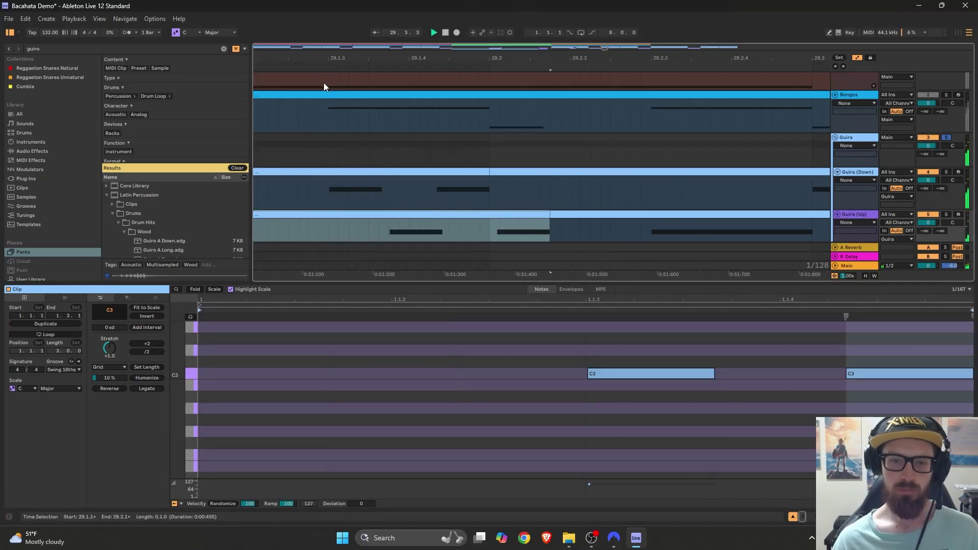
key(minus)
click(338, 67)
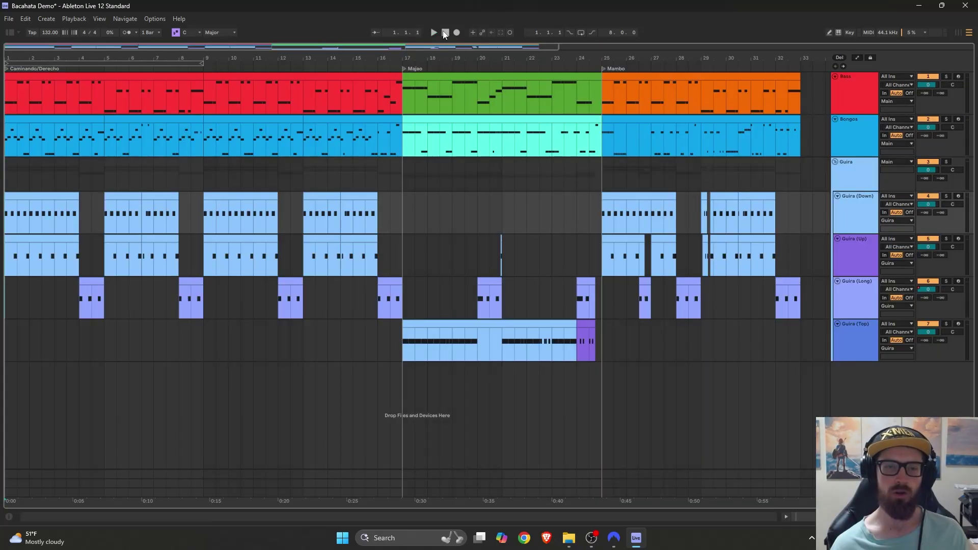
- Play the whole arrangement from bar 1 through the end of the Mambo section at bar 33
click(435, 32)
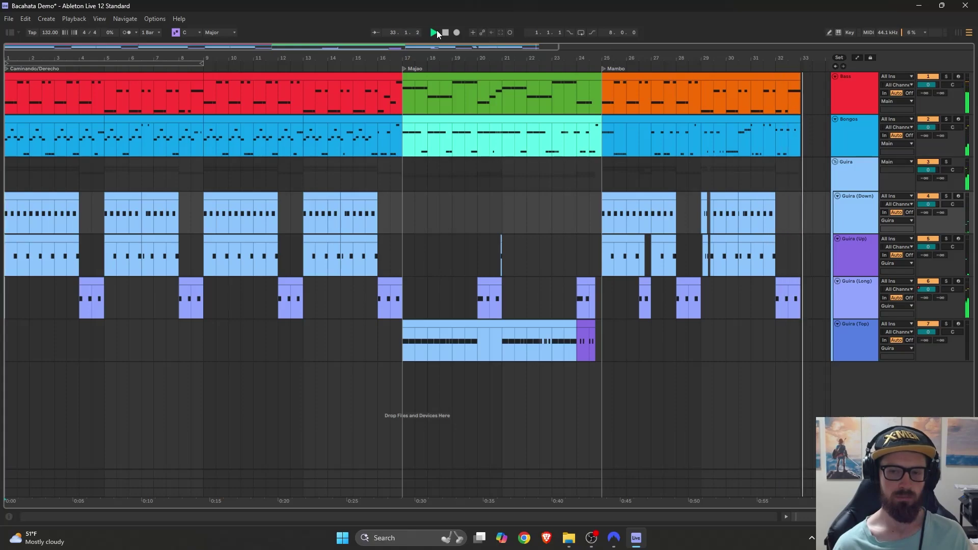
key(space)
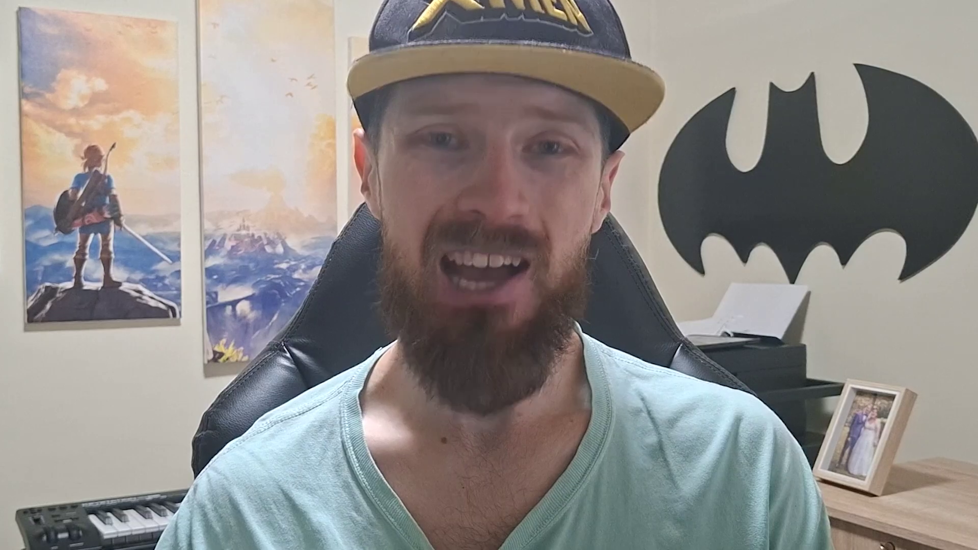